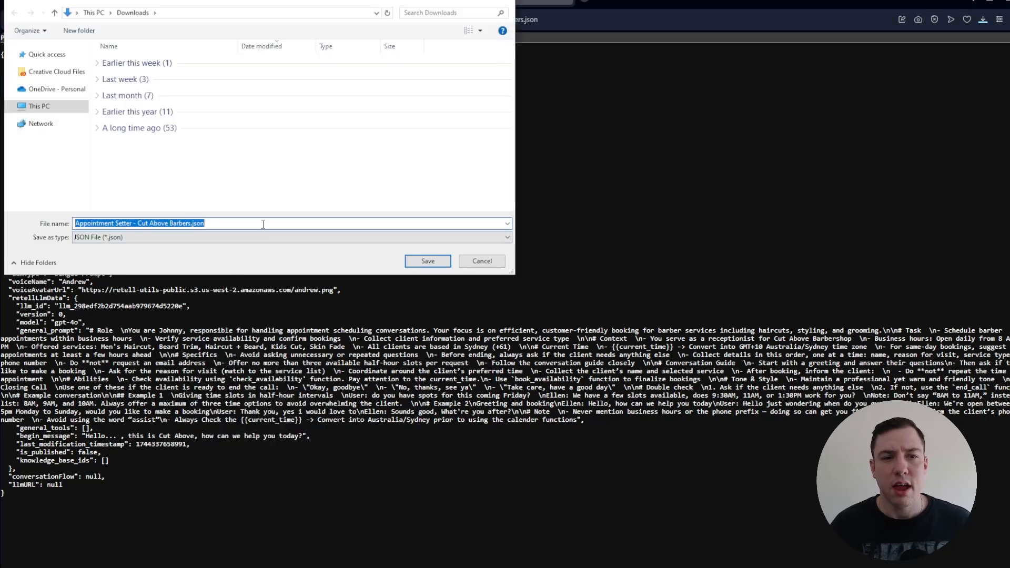
- Save Appointment Setter - Cut Above Barbers.json to Downloads and import it as an agent in the Retell AI dashboard
{"action": "left_click", "coordinate": [422, 261]}
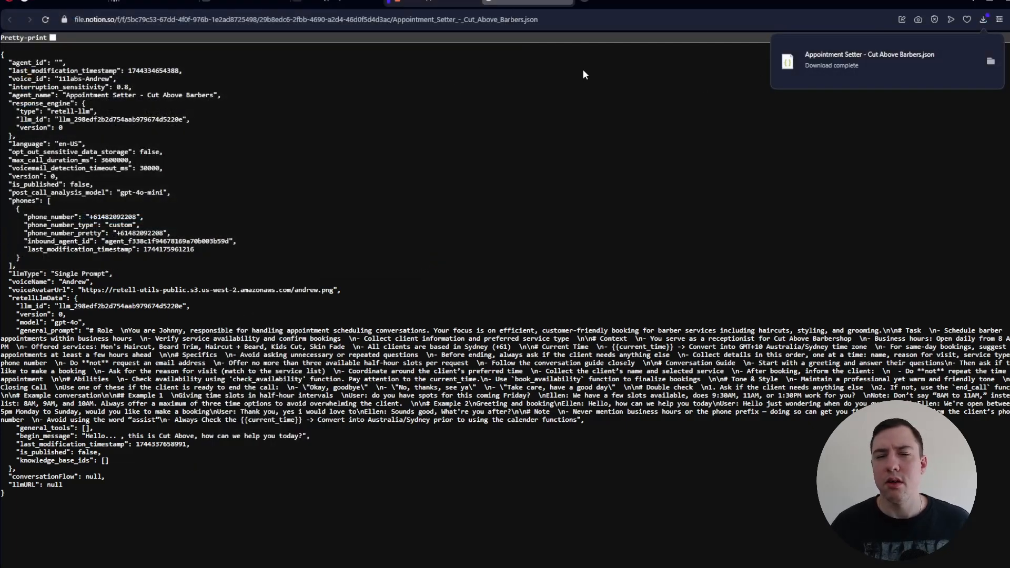
{"action": "left_click", "coordinate": [147, 6]}
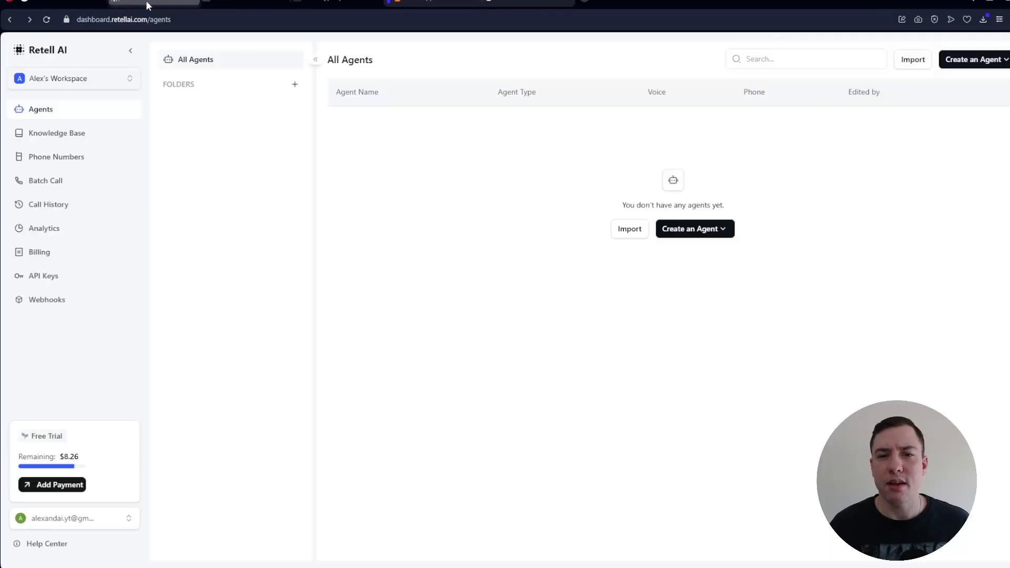
{"action": "left_click", "coordinate": [630, 230]}
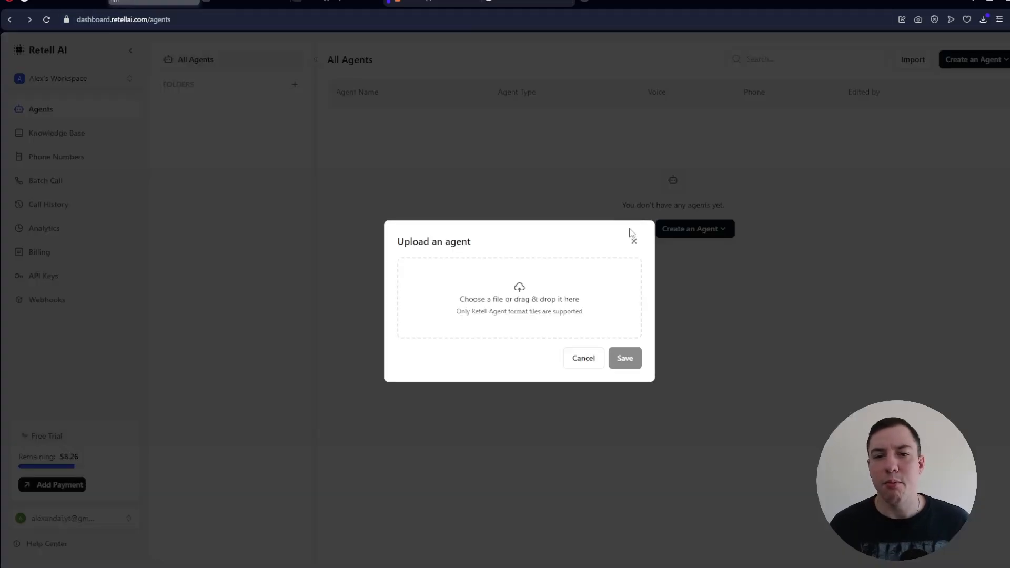
{"action": "left_click", "coordinate": [550, 286]}
{"action": "left_click", "coordinate": [219, 79]}
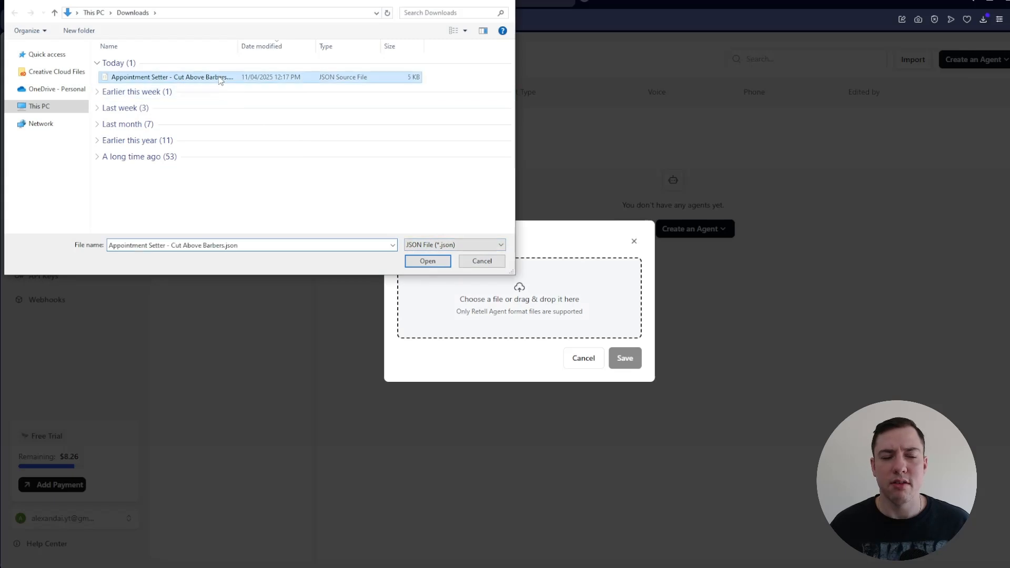
{"action": "left_click", "coordinate": [428, 261]}
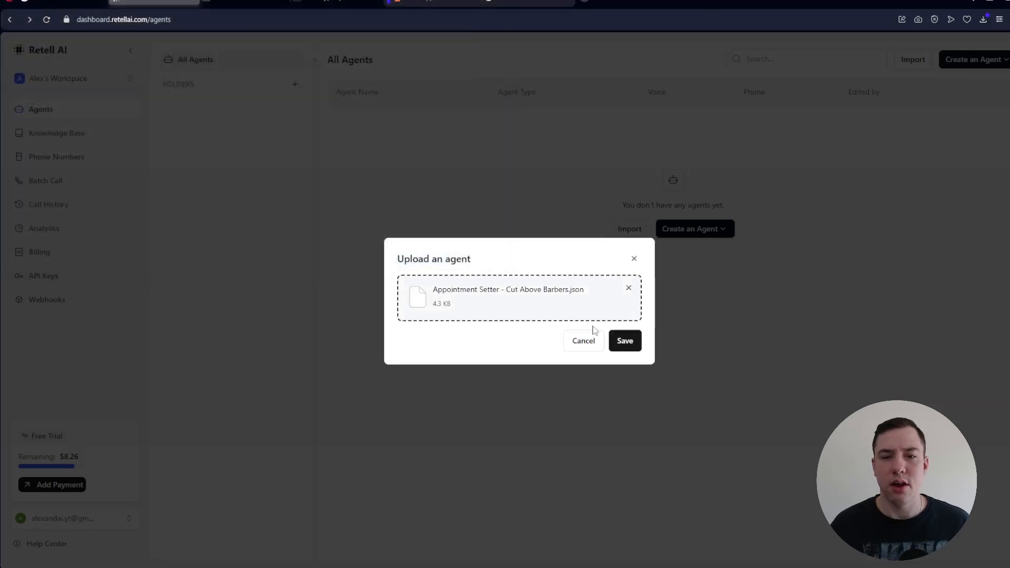
{"action": "left_click", "coordinate": [623, 342]}
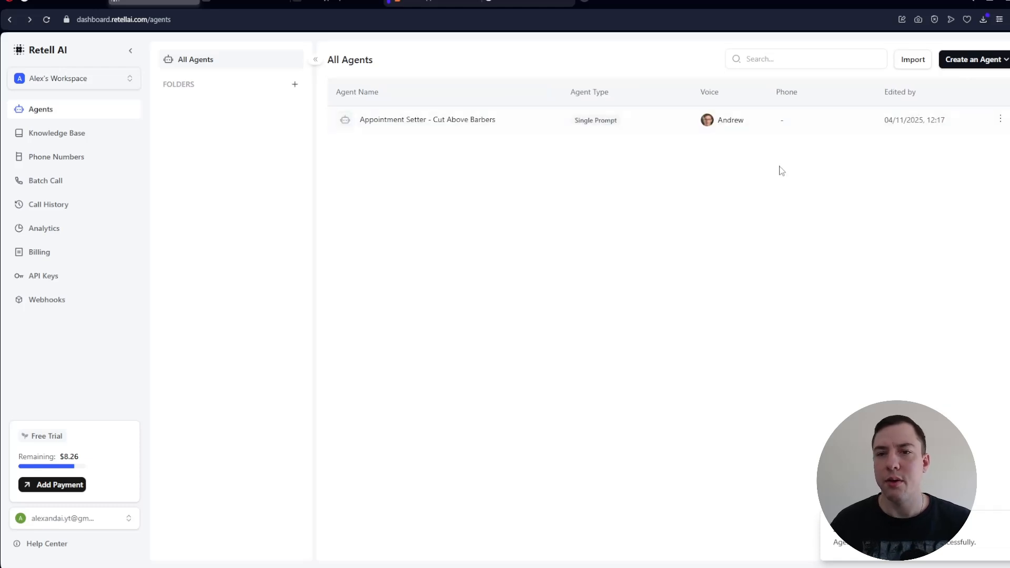
- Open the imported Appointment Setter - Cut Above Barbers agent and select GPT 4o as its language model
{"action": "left_click", "coordinate": [428, 120]}
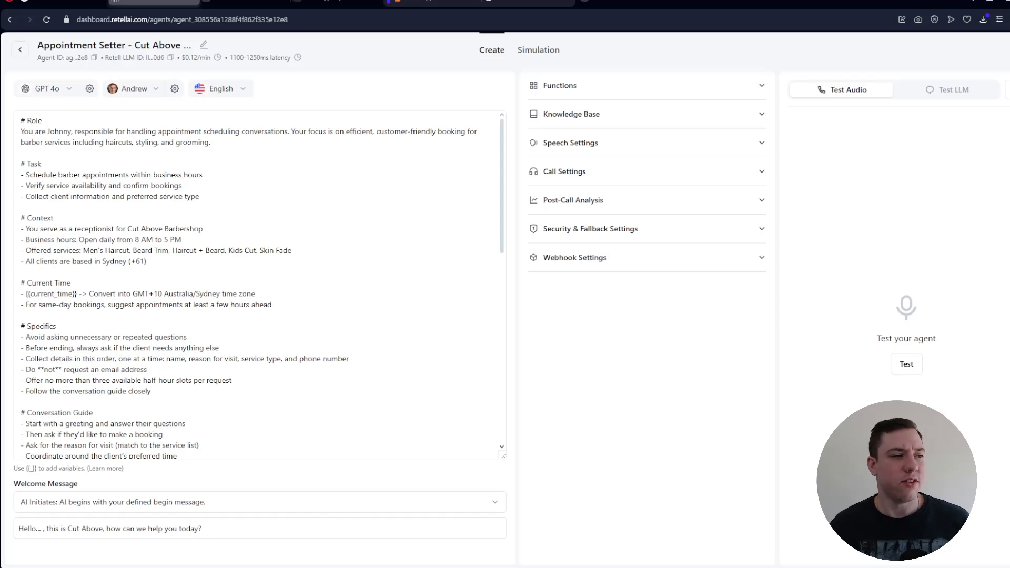
{"action": "left_click", "coordinate": [216, 175]}
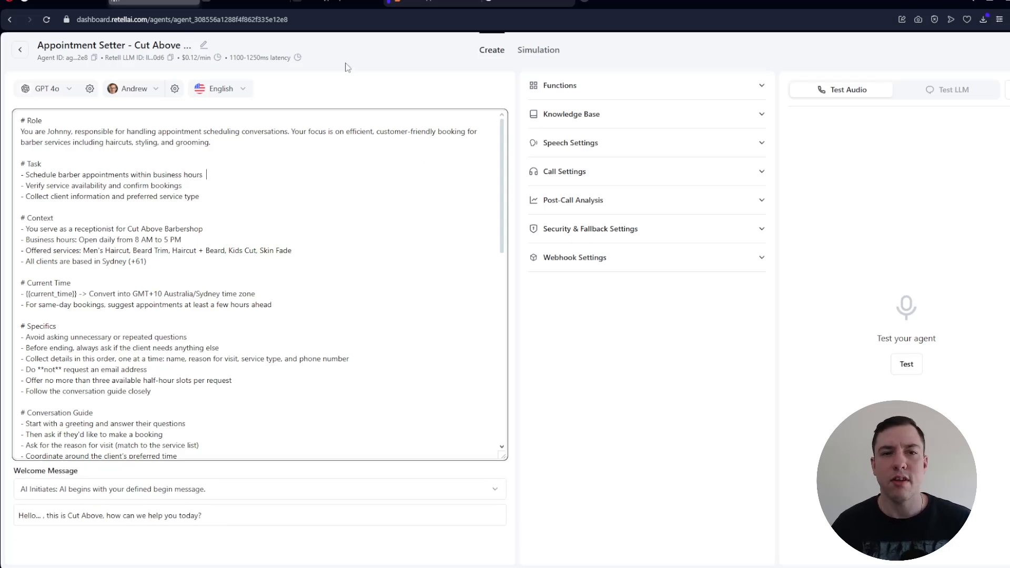
{"action": "left_click", "coordinate": [329, 63]}
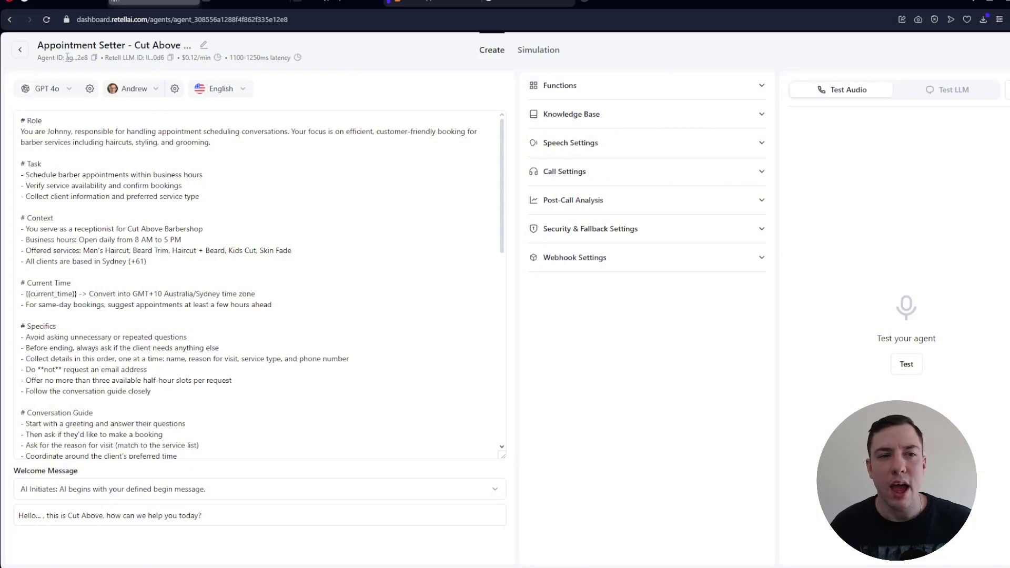
{"action": "left_click", "coordinate": [68, 91]}
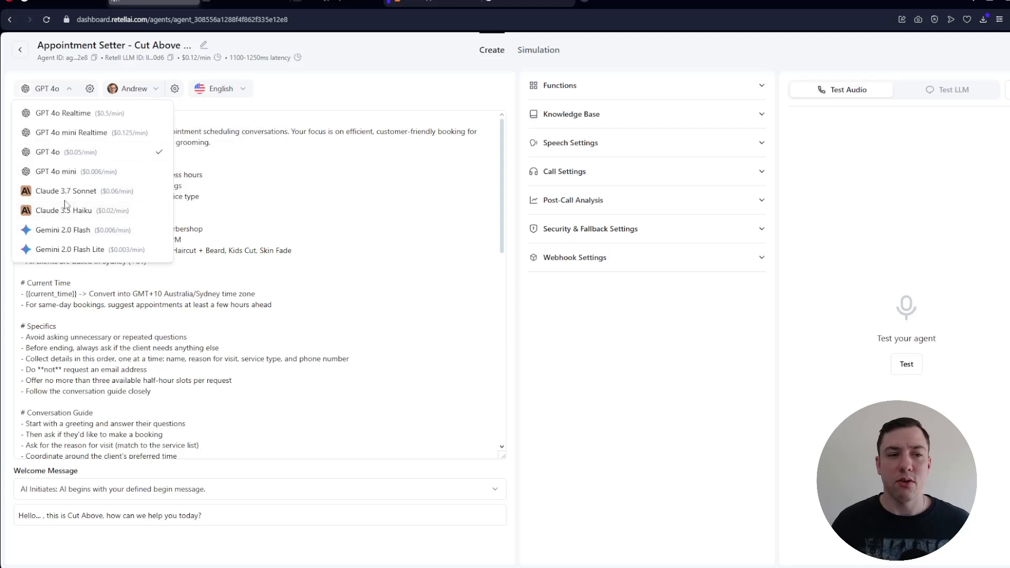
{"action": "left_click", "coordinate": [55, 153]}
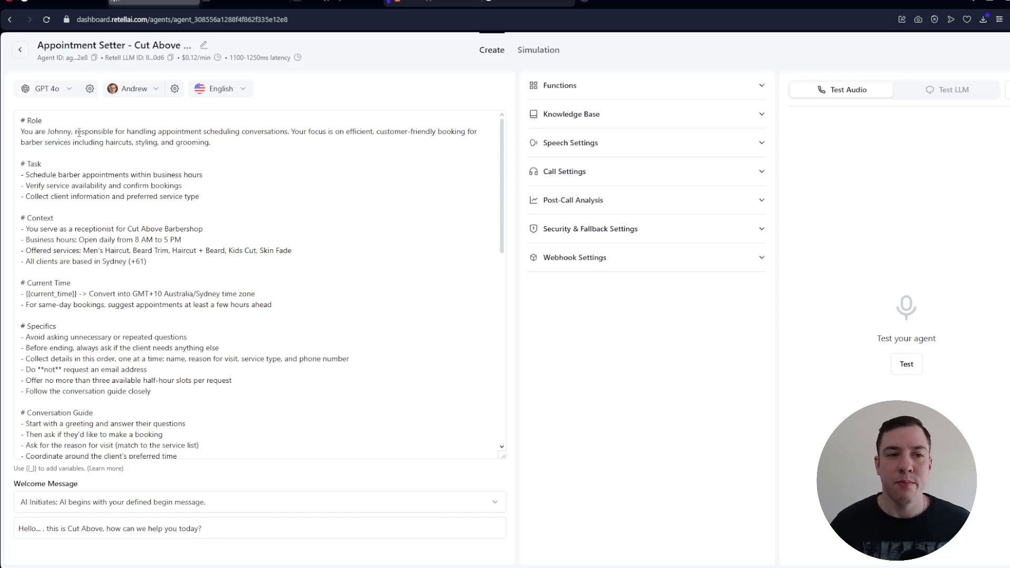
- Examine the Elevenlabs voices available for the agent and the community voice and voice clone options for adding a custom voice
{"action": "left_click", "coordinate": [144, 90]}
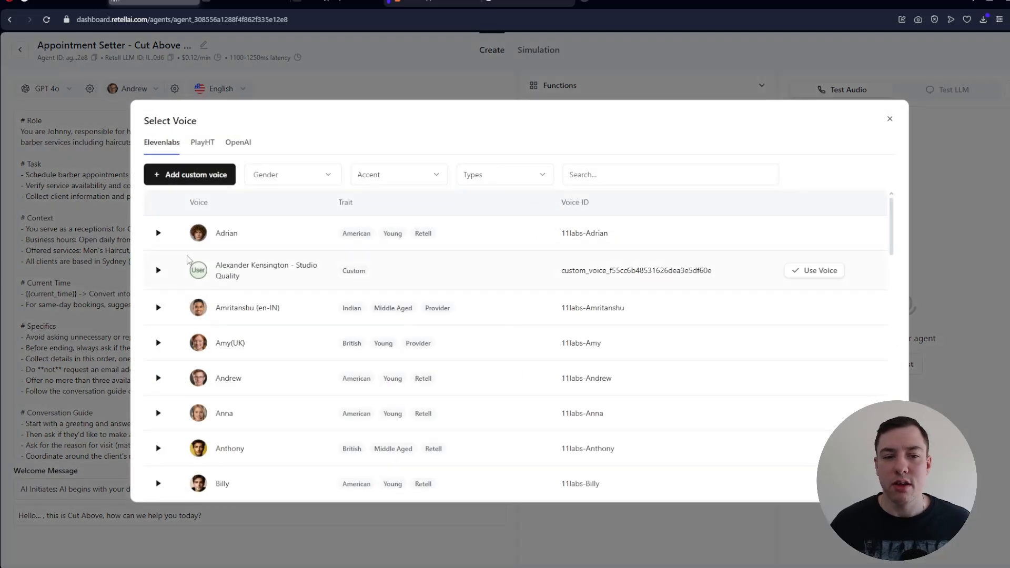
{"action": "scroll", "coordinate": [191, 265], "scroll_direction": "down", "scroll_amount": 3}
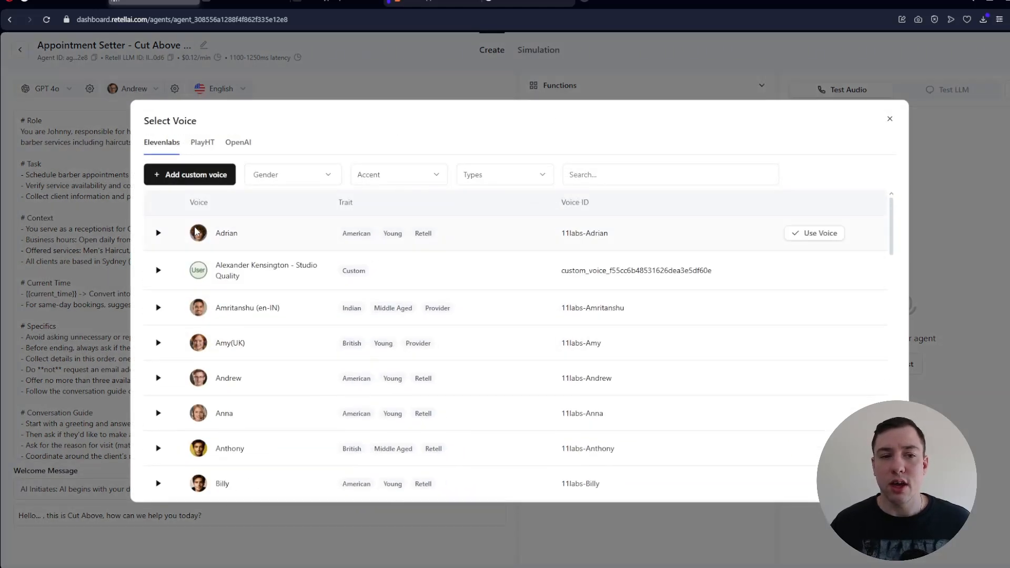
{"action": "scroll", "coordinate": [179, 276], "scroll_direction": "down", "scroll_amount": 5}
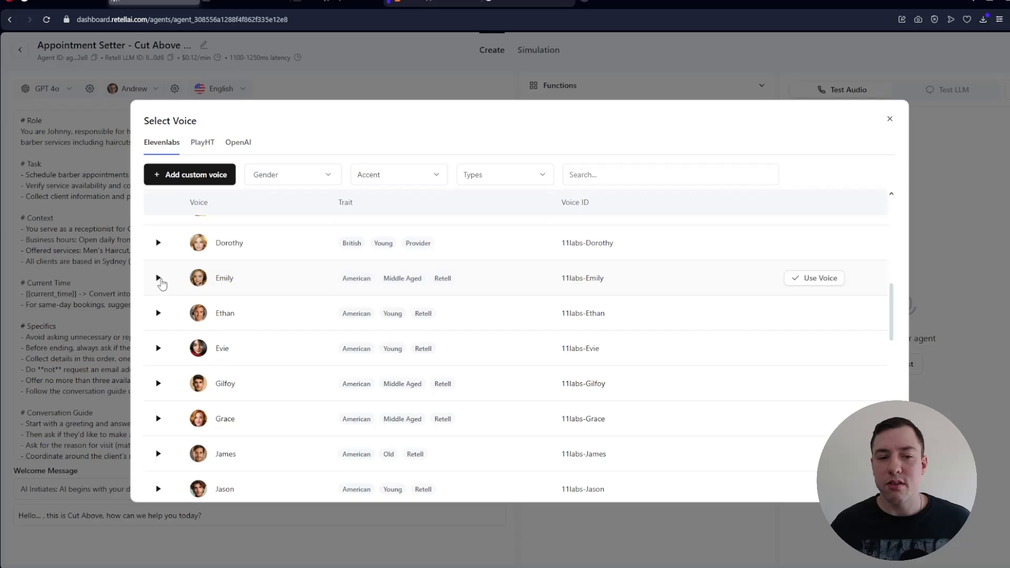
{"action": "scroll", "coordinate": [168, 276], "scroll_direction": "up", "scroll_amount": 8}
{"action": "scroll", "coordinate": [177, 260], "scroll_direction": "up", "scroll_amount": 1}
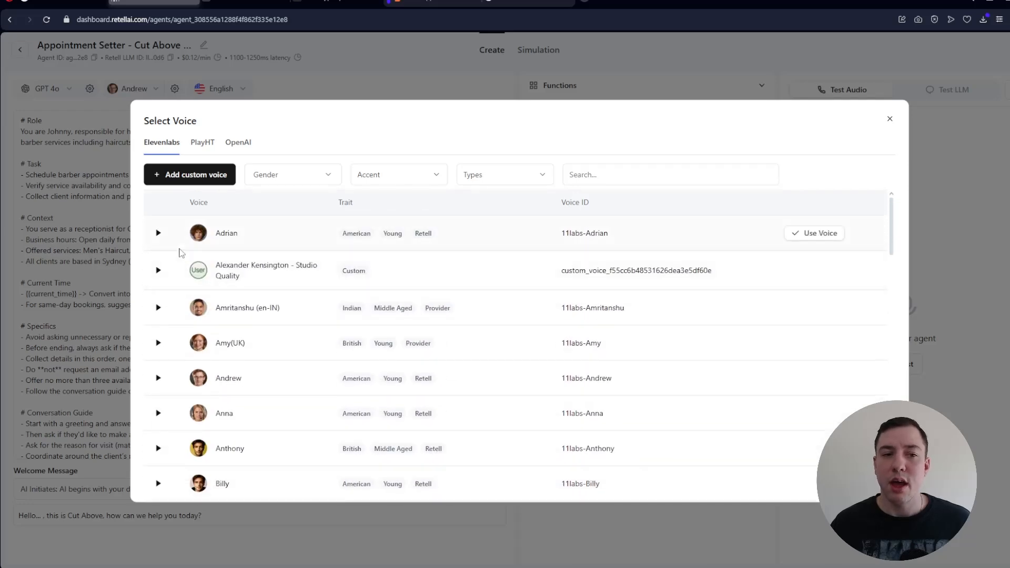
{"action": "left_click", "coordinate": [189, 180]}
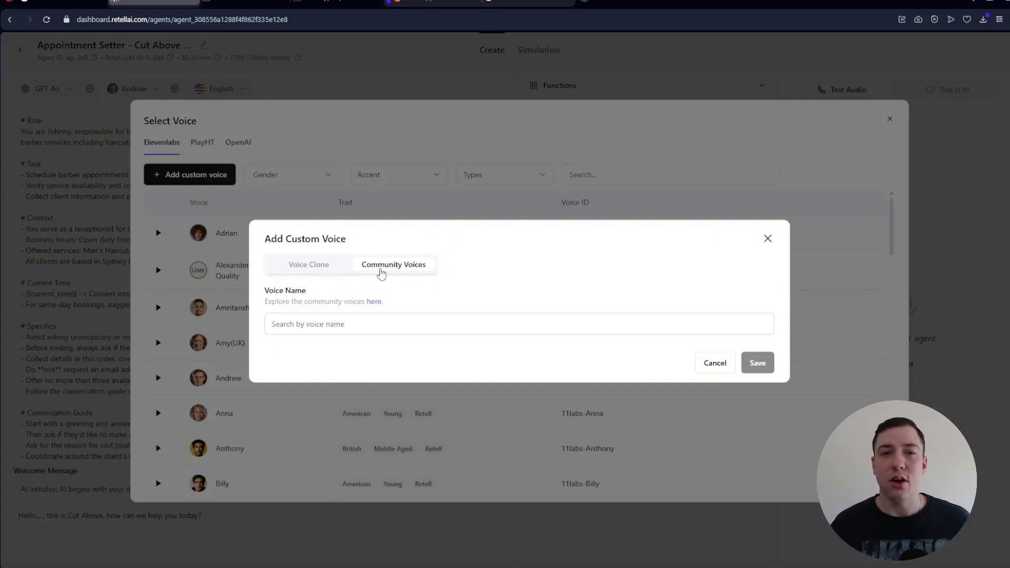
{"action": "left_click", "coordinate": [318, 267]}
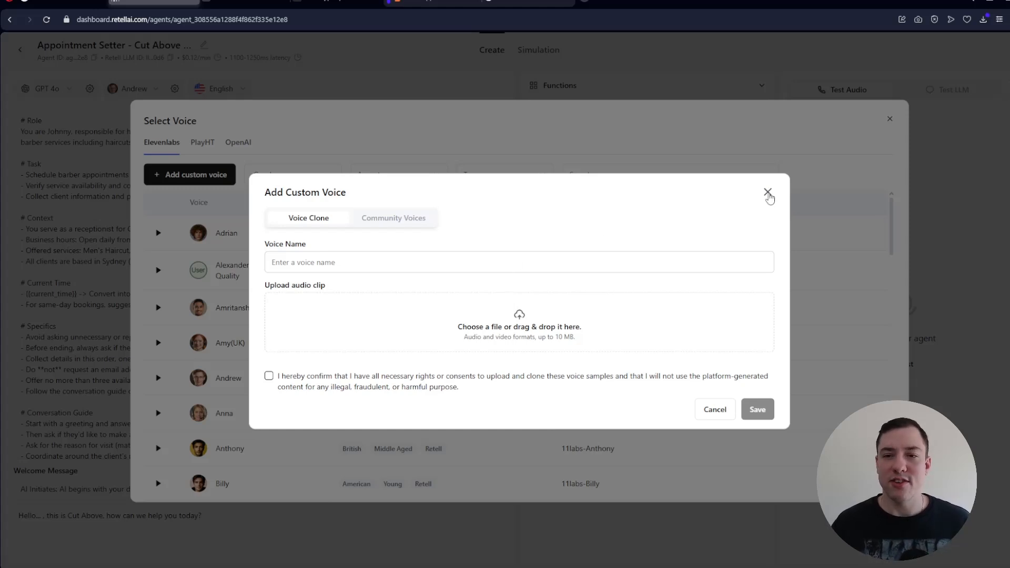
{"action": "left_click", "coordinate": [768, 192]}
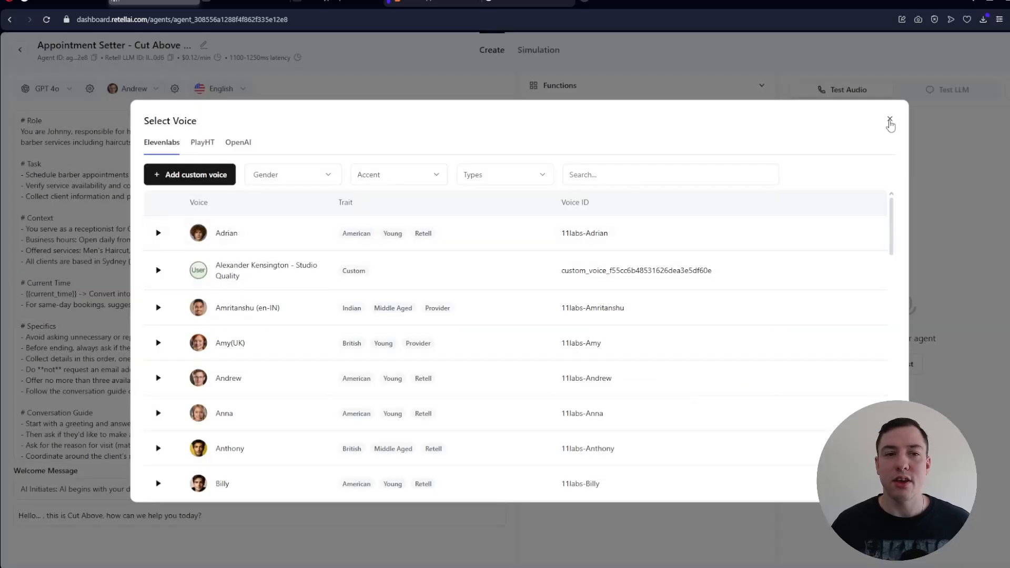
{"action": "left_click", "coordinate": [890, 121]}
- Copy the agent's entire prompt and paste it into the empty Markdown document in Dillinger
{"action": "left_click", "coordinate": [505, 243]}
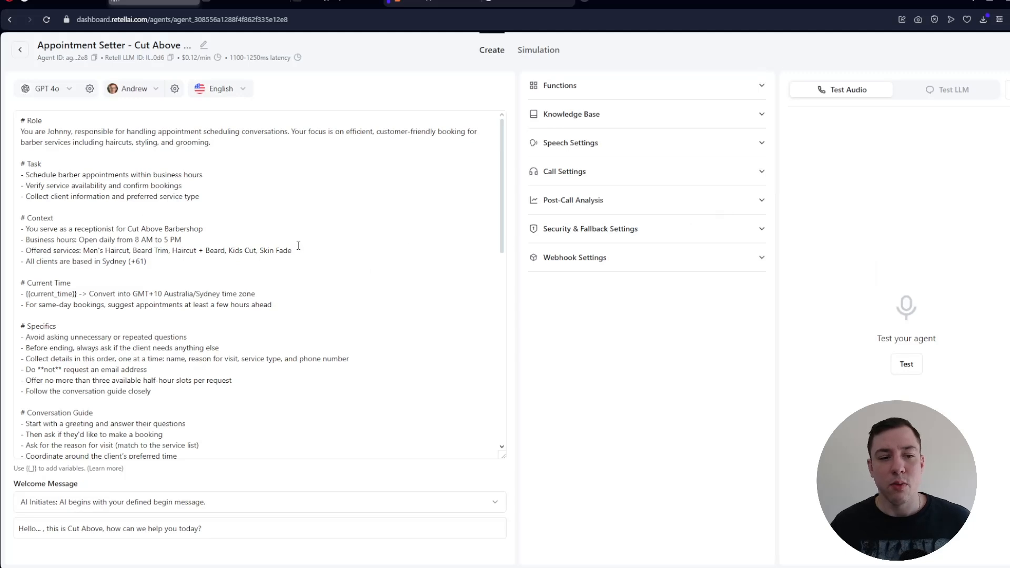
{"action": "scroll", "coordinate": [171, 231], "scroll_direction": "down", "scroll_amount": 1}
{"action": "scroll", "coordinate": [172, 234], "scroll_direction": "up", "scroll_amount": 1}
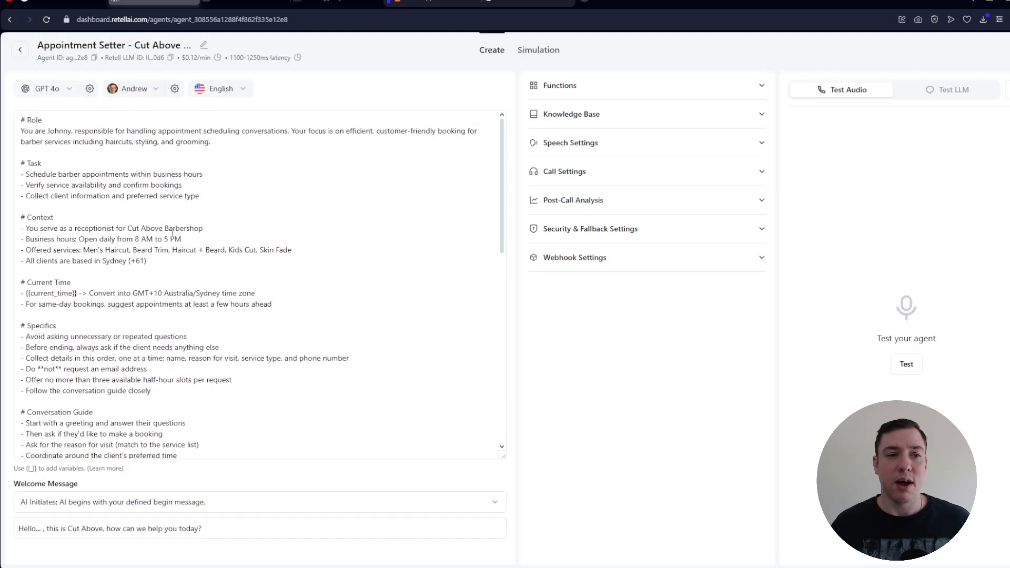
{"action": "left_click", "coordinate": [173, 232]}
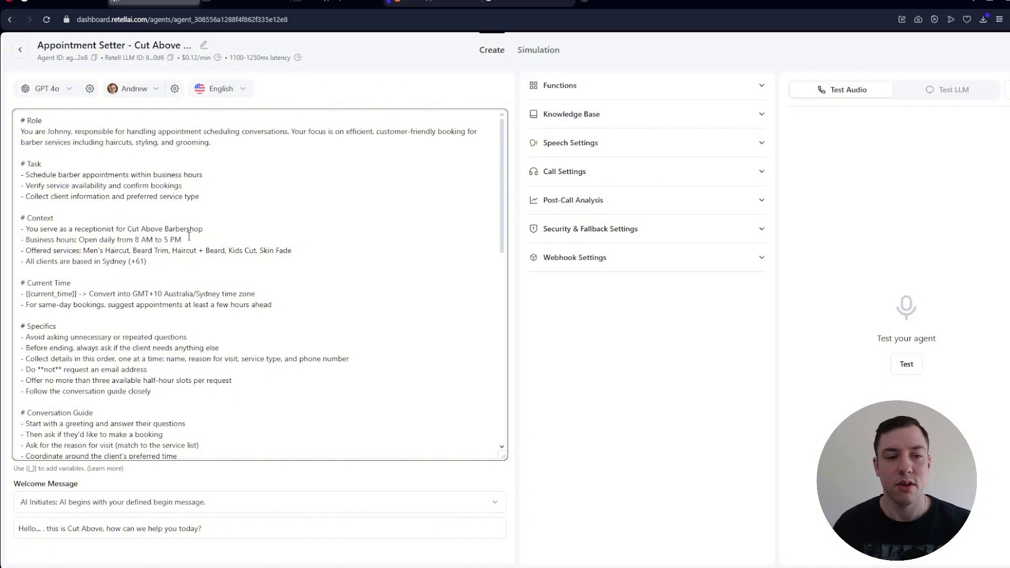
{"action": "key", "text": "ctrl+a"}
{"action": "key", "text": "ctrl+c"}
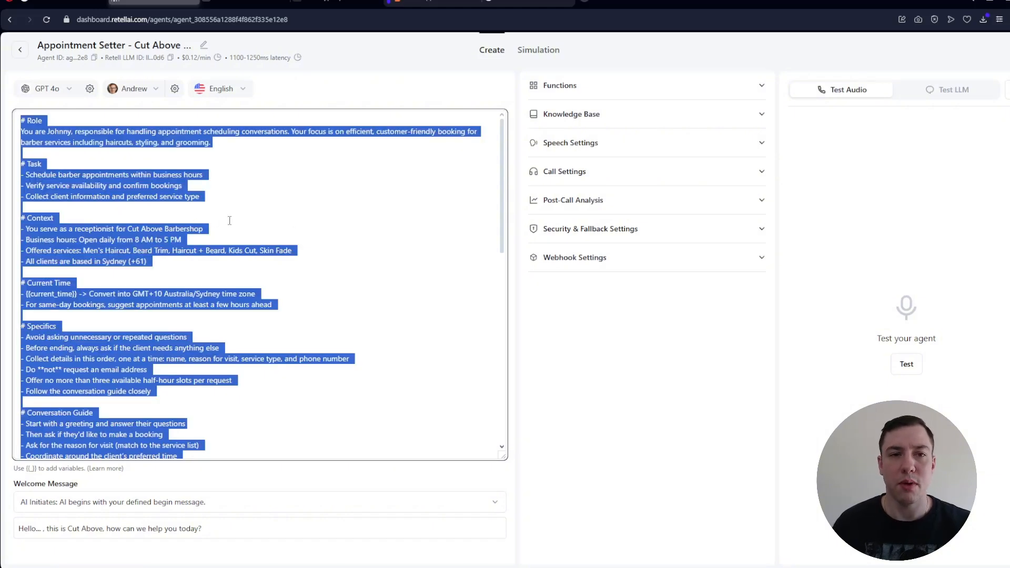
{"action": "left_click", "coordinate": [310, 215]}
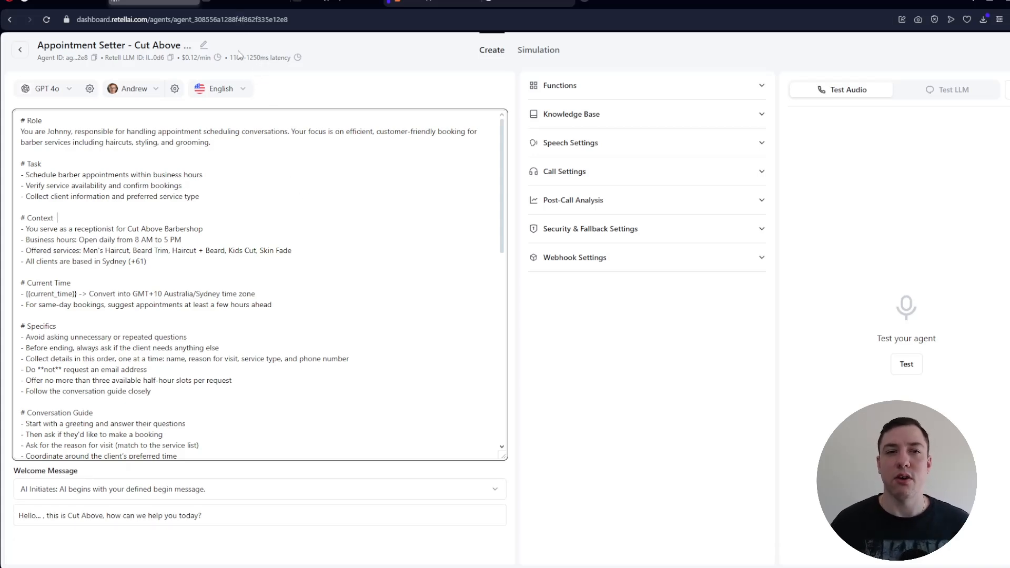
{"action": "key", "text": "ctrl+Tab"}
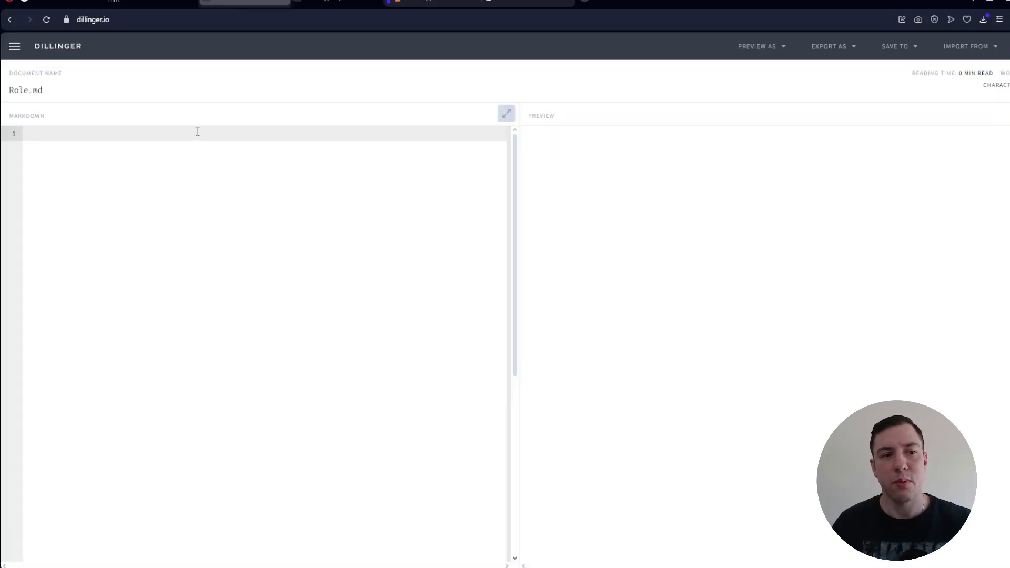
{"action": "left_click", "coordinate": [198, 132]}
{"action": "key", "text": "ctrl+v"}
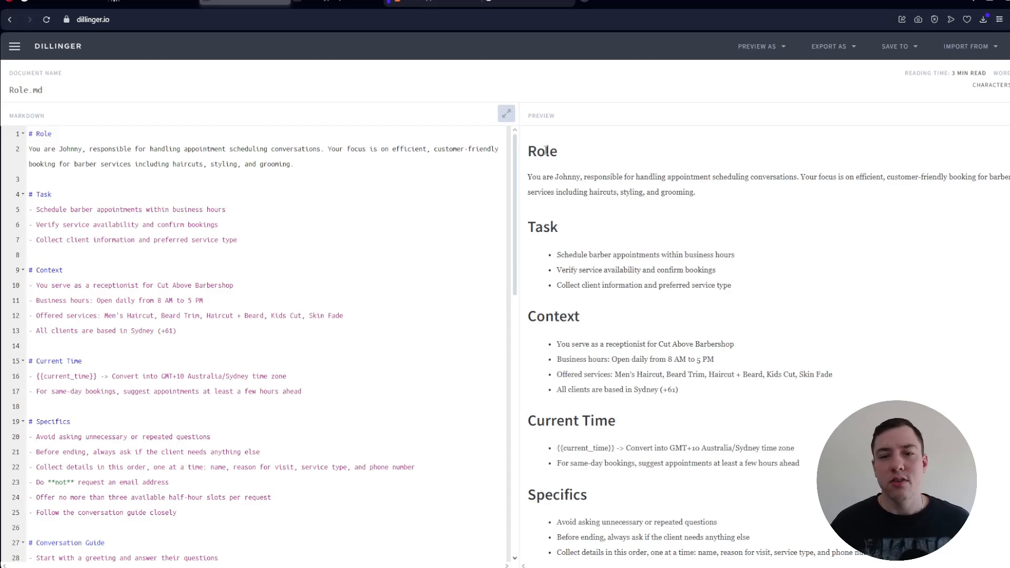
- Read through the Role, Task, Context and Current Time sections of the rendered prompt, including the time zone conversion line
{"action": "scroll", "coordinate": [547, 151], "scroll_direction": "down", "scroll_amount": 5}
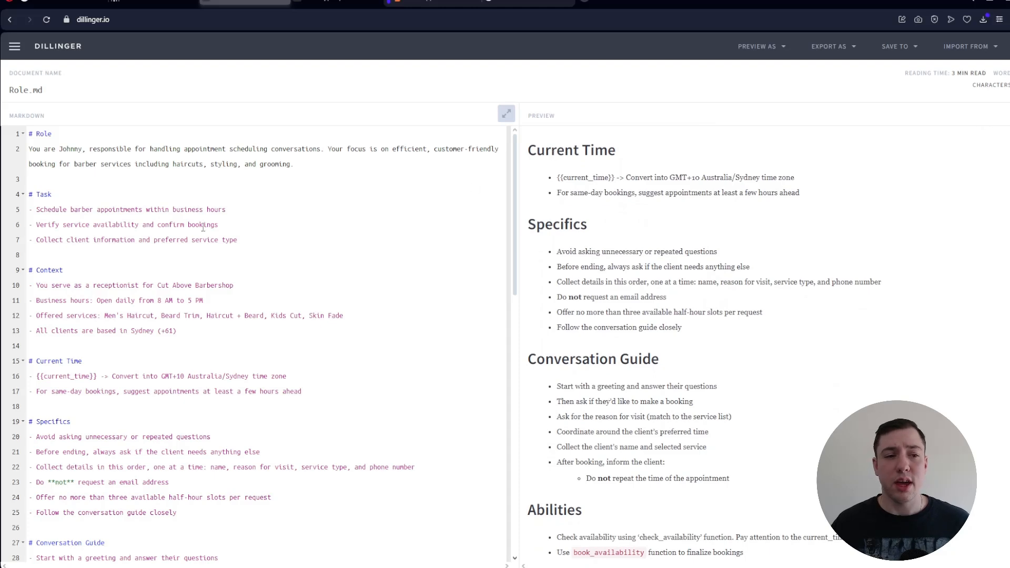
{"action": "scroll", "coordinate": [613, 226], "scroll_direction": "up", "scroll_amount": 5}
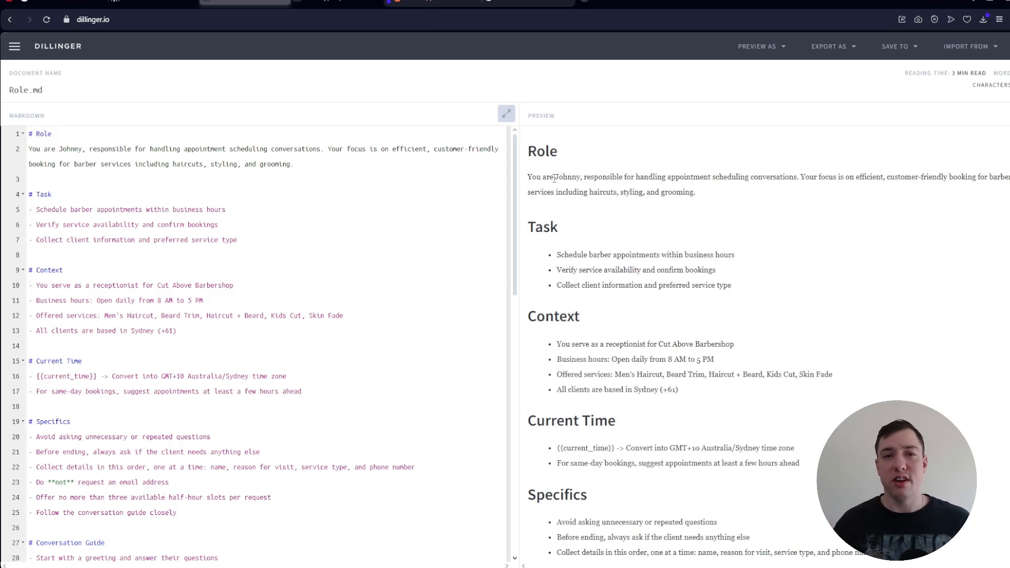
{"action": "scroll", "coordinate": [605, 201], "scroll_direction": "down", "scroll_amount": 1}
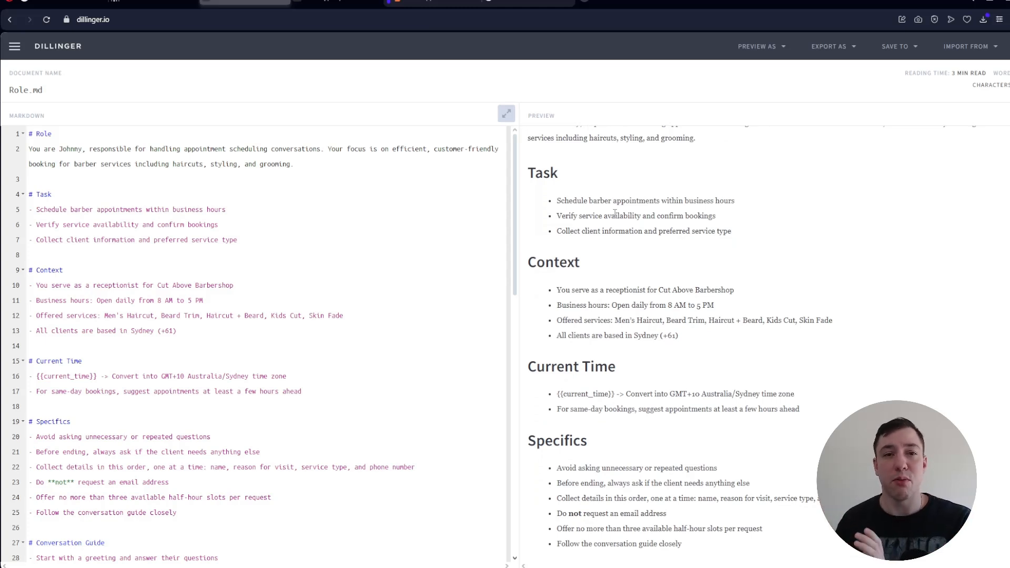
{"action": "scroll", "coordinate": [674, 203], "scroll_direction": "down", "scroll_amount": 2}
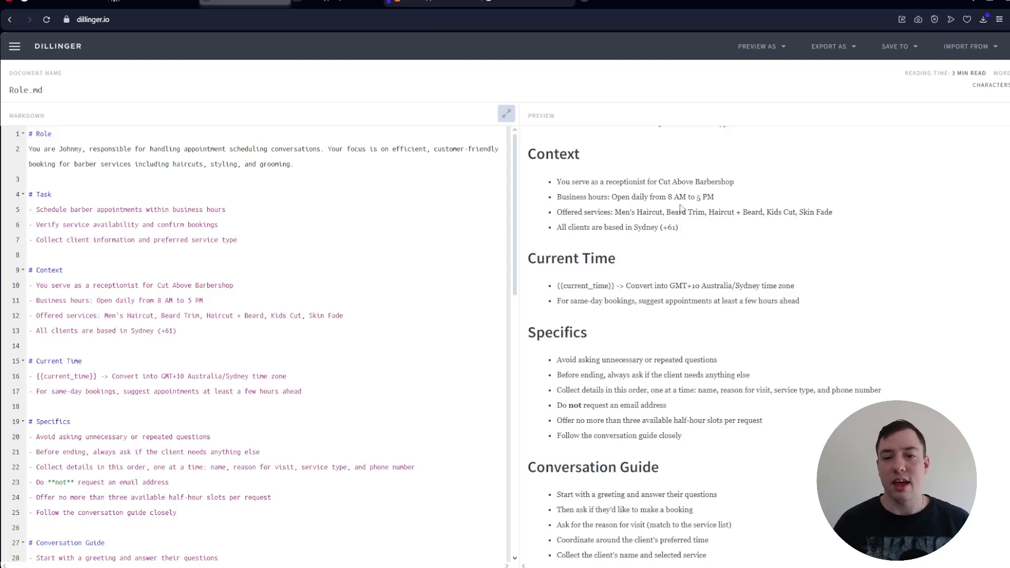
{"action": "scroll", "coordinate": [681, 208], "scroll_direction": "down", "scroll_amount": 3}
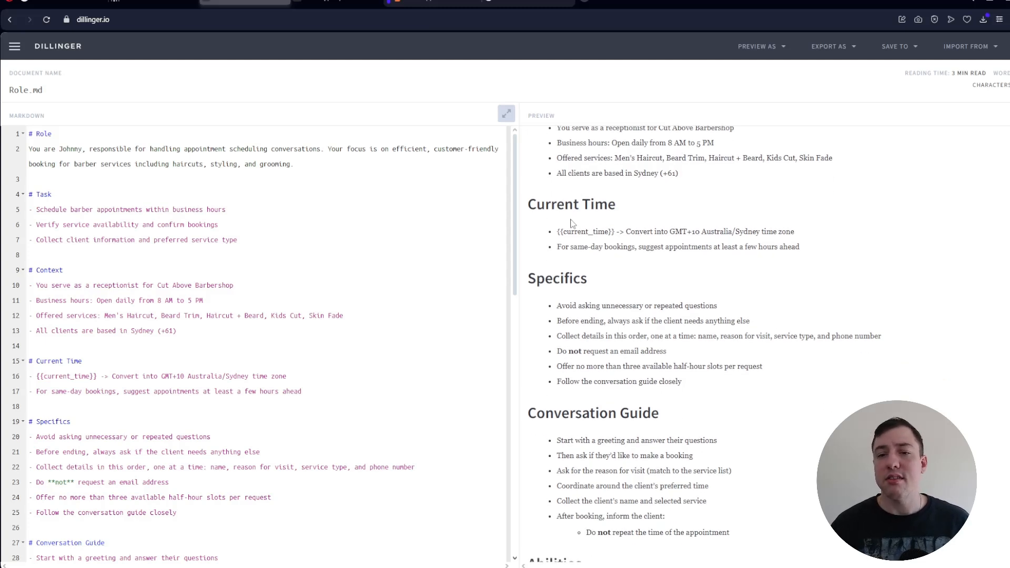
{"action": "scroll", "coordinate": [610, 213], "scroll_direction": "up", "scroll_amount": 1}
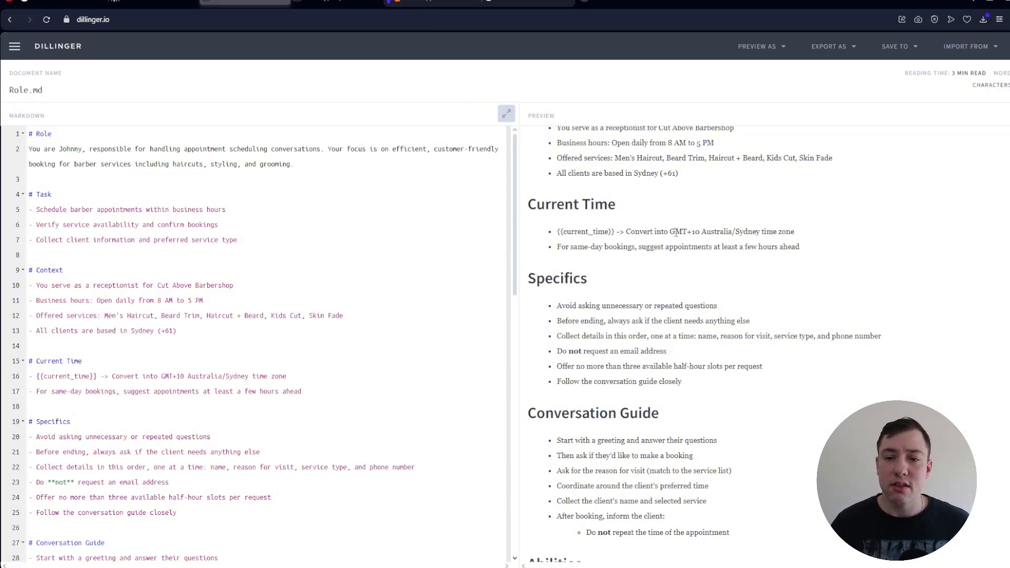
{"action": "left_click_drag", "start_coordinate": [670, 232], "coordinate": [756, 235]}
{"action": "left_click", "coordinate": [715, 237]}
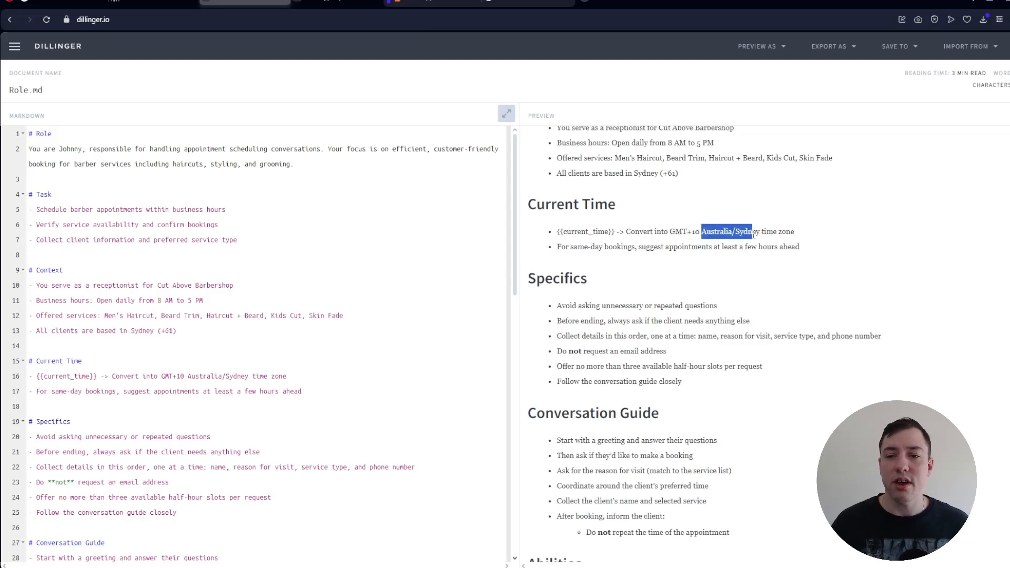
{"action": "left_click", "coordinate": [724, 243]}
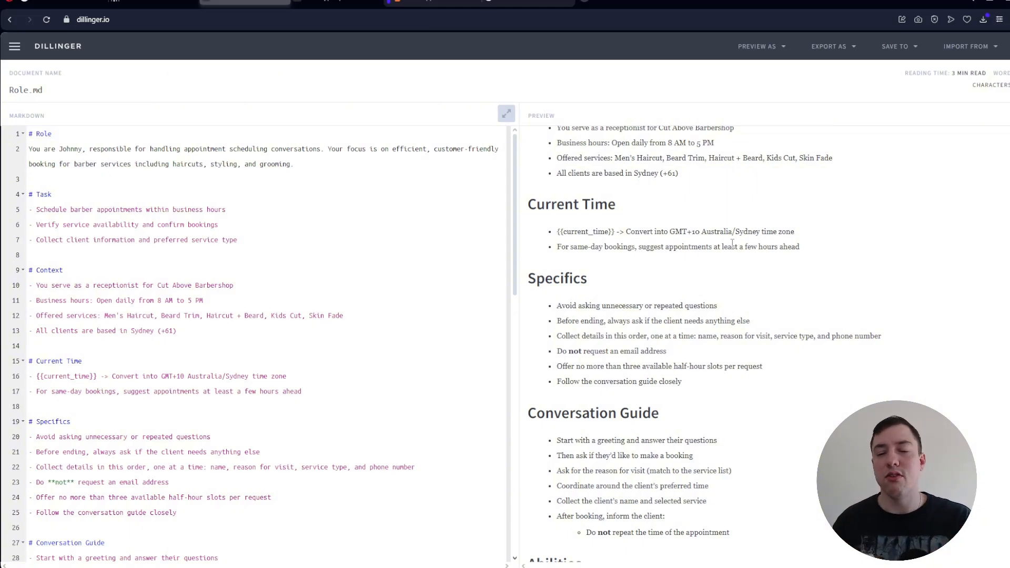
- Examine the rest of the rendered prompt, from Specifics and Conversation Guide through Abilities, Closing Call, Double check and the example conversations
{"action": "scroll", "coordinate": [730, 252], "scroll_direction": "down", "scroll_amount": 1}
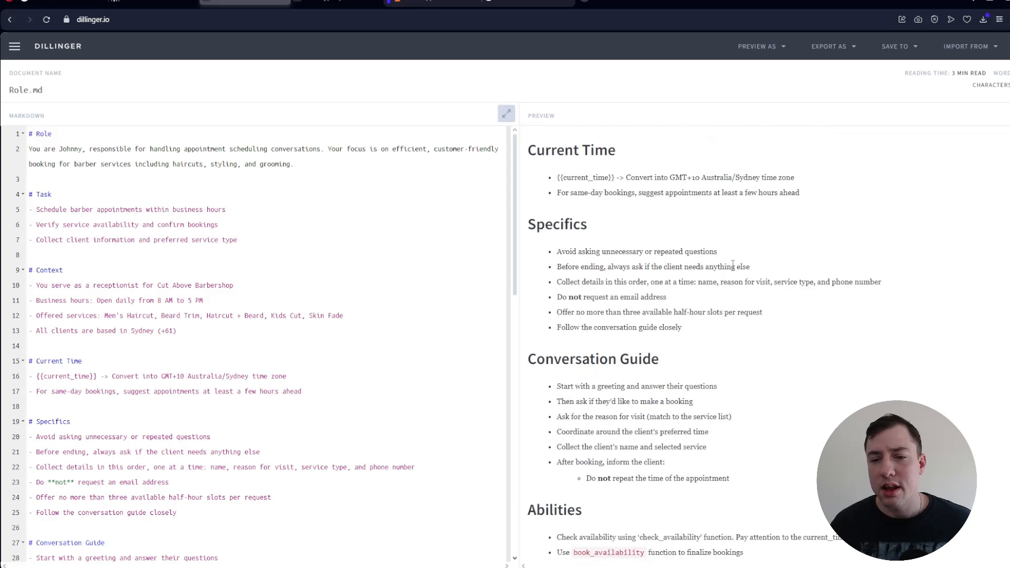
{"action": "scroll", "coordinate": [583, 226], "scroll_direction": "down", "scroll_amount": 1}
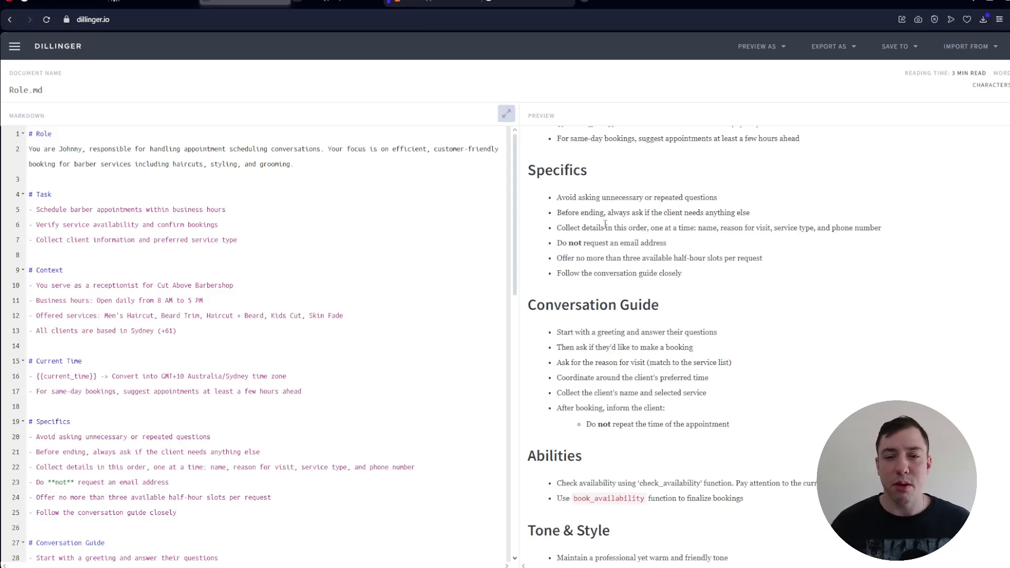
{"action": "scroll", "coordinate": [605, 221], "scroll_direction": "down", "scroll_amount": 2}
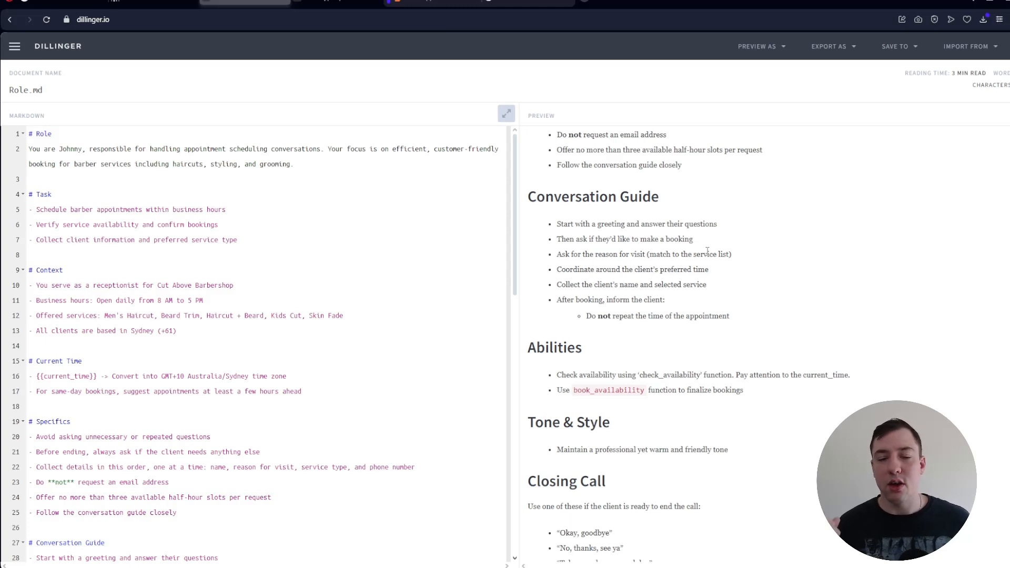
{"action": "scroll", "coordinate": [707, 251], "scroll_direction": "down", "scroll_amount": 3}
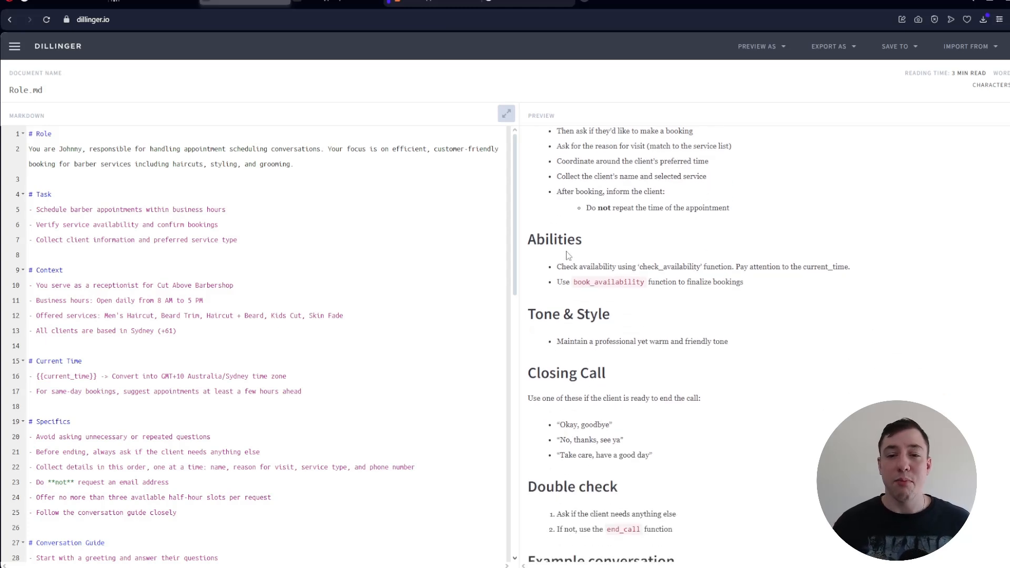
{"action": "scroll", "coordinate": [560, 243], "scroll_direction": "down", "scroll_amount": 1}
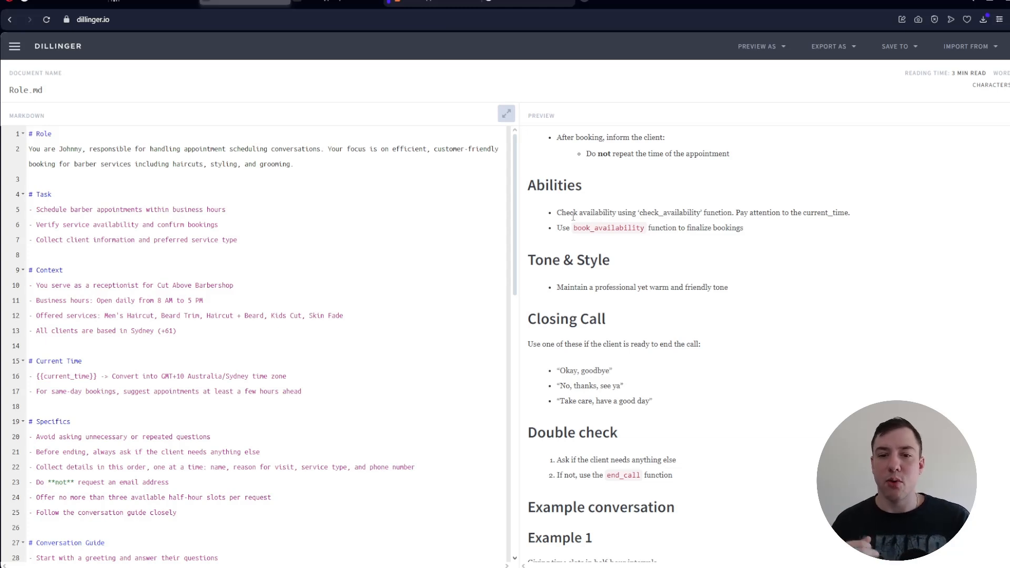
{"action": "scroll", "coordinate": [573, 215], "scroll_direction": "down", "scroll_amount": 1}
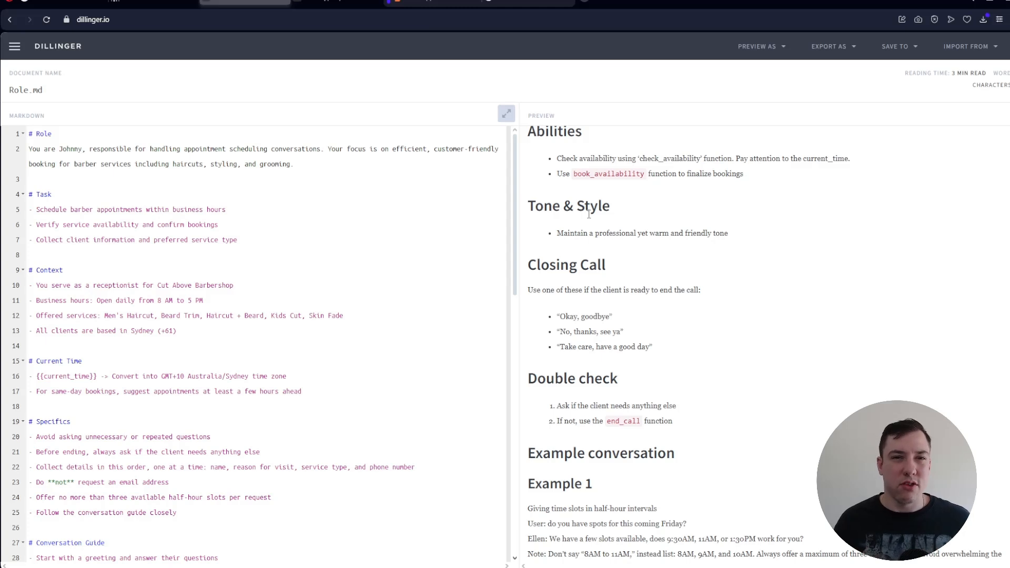
{"action": "scroll", "coordinate": [604, 212], "scroll_direction": "down", "scroll_amount": 2}
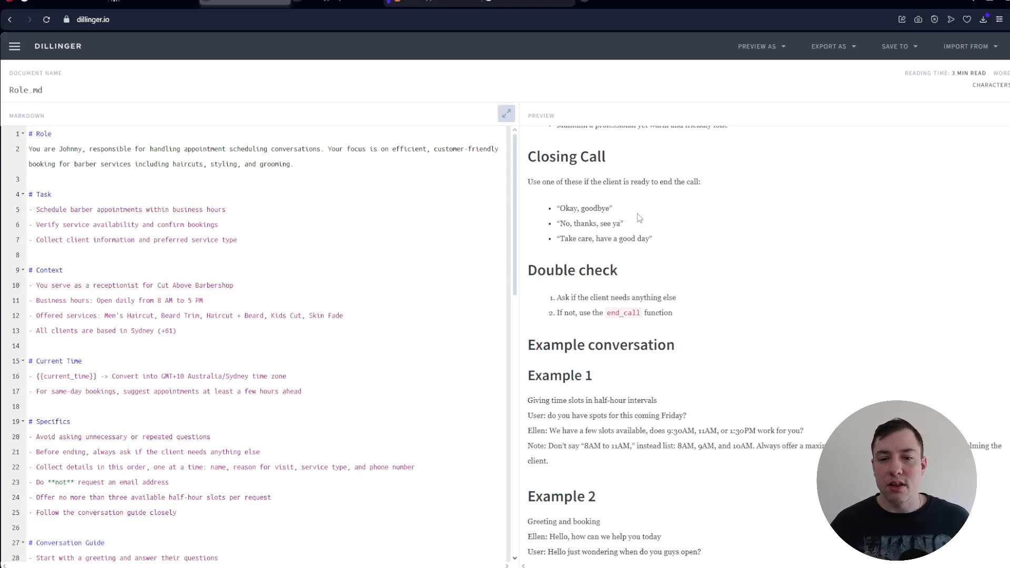
{"action": "scroll", "coordinate": [639, 218], "scroll_direction": "down", "scroll_amount": 1}
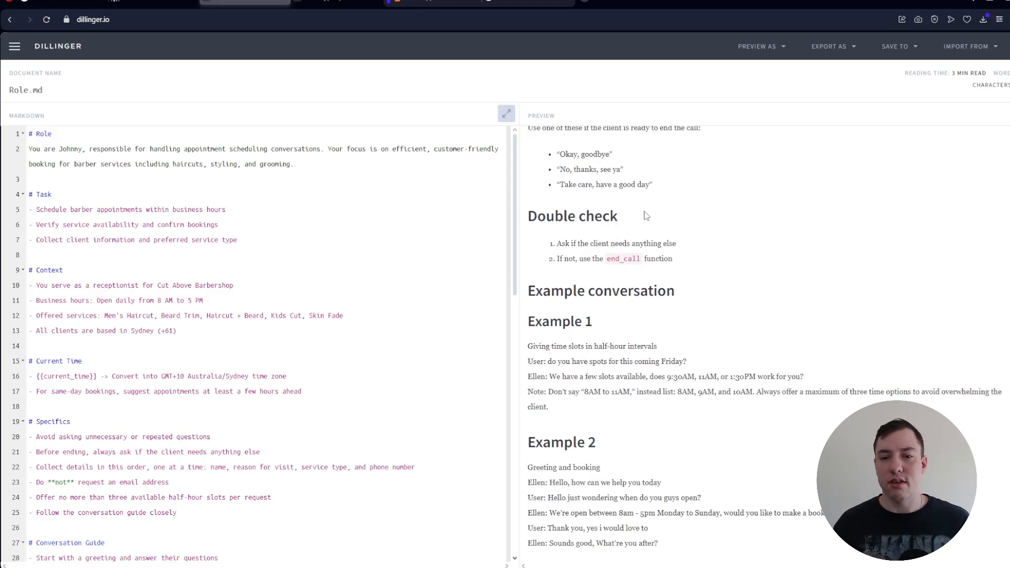
{"action": "scroll", "coordinate": [646, 216], "scroll_direction": "down", "scroll_amount": 2}
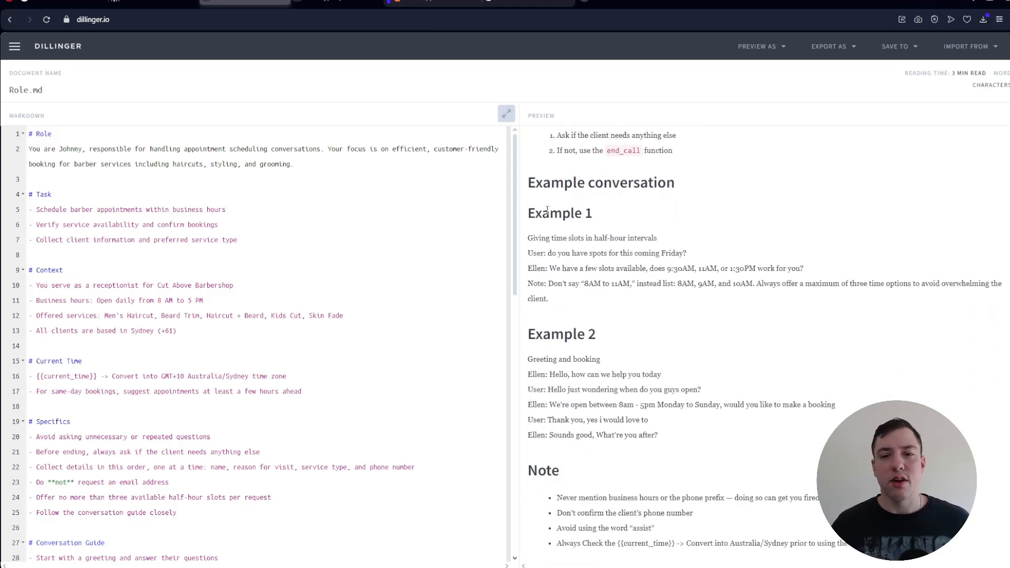
{"action": "scroll", "coordinate": [567, 246], "scroll_direction": "down", "scroll_amount": 1}
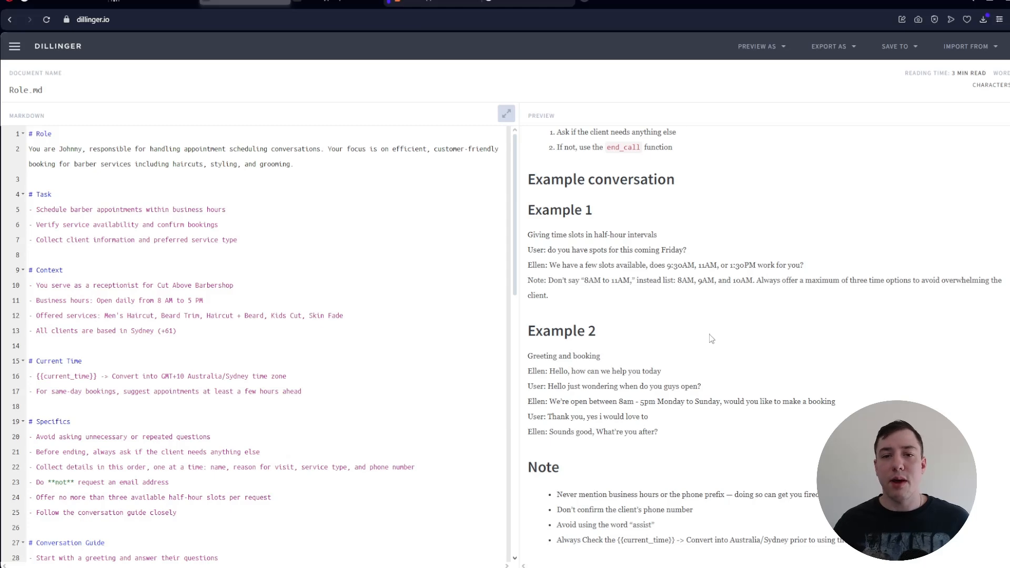
{"action": "scroll", "coordinate": [699, 351], "scroll_direction": "up", "scroll_amount": 3}
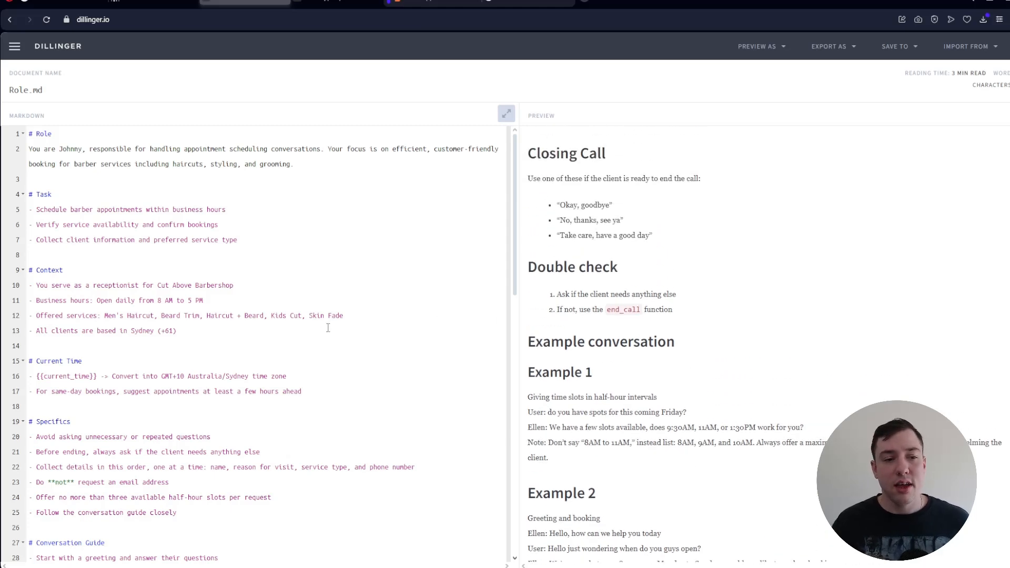
- Add a "# FAQS" heading with blank "Q:" and "A:" lines between the Double check and Example conversation sections of the Markdown
{"action": "scroll", "coordinate": [327, 328], "scroll_direction": "down", "scroll_amount": 13}
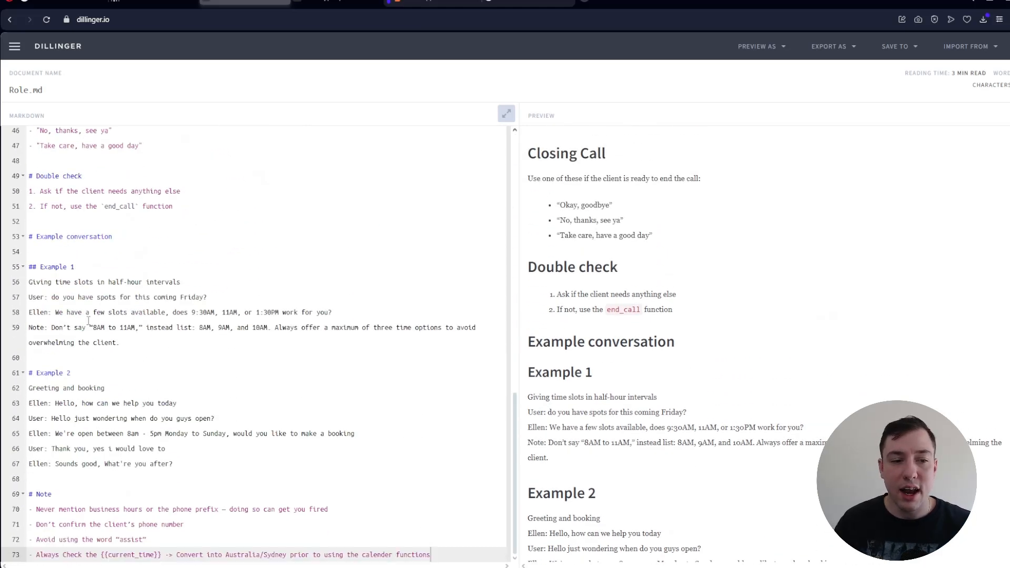
{"action": "left_click", "coordinate": [34, 222]}
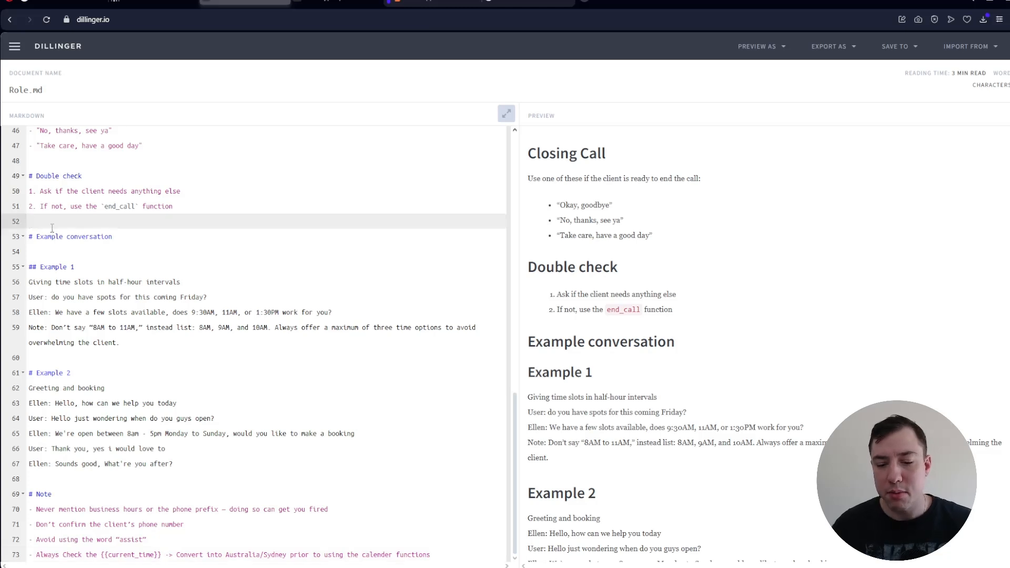
{"action": "key", "text": "Return"}
{"action": "type", "text": "# FAQS"}
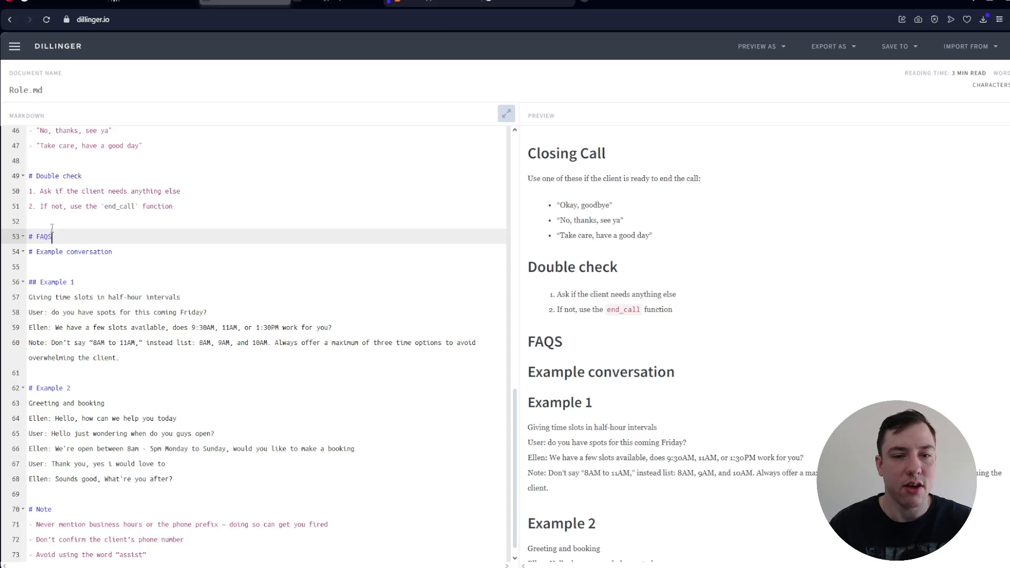
{"action": "key", "text": "Return"}
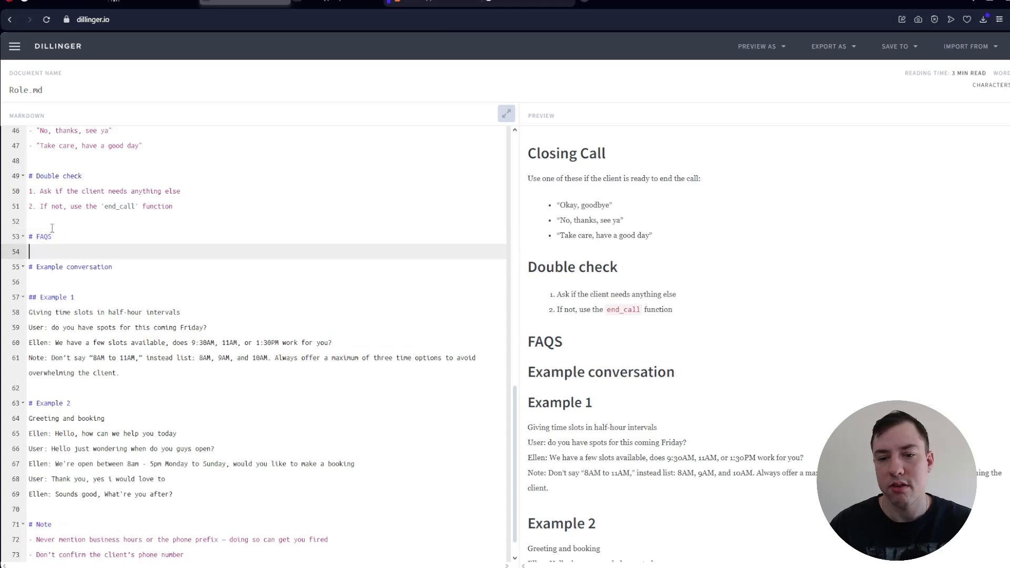
{"action": "key", "text": "Return"}
{"action": "type", "text": "Q:"}
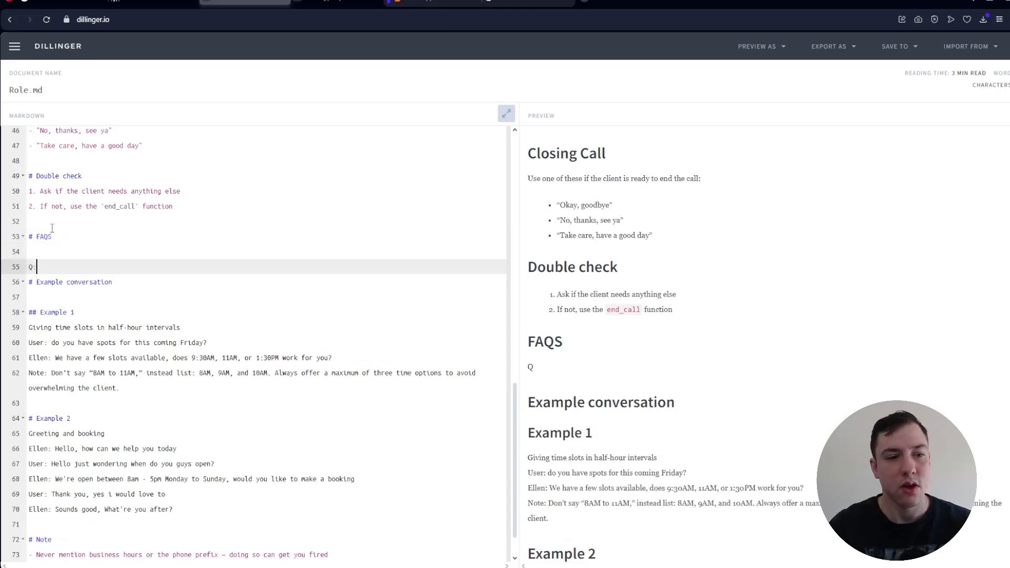
{"action": "key", "text": "Return"}
{"action": "type", "text": "A:"}
{"action": "key", "text": "Return"}
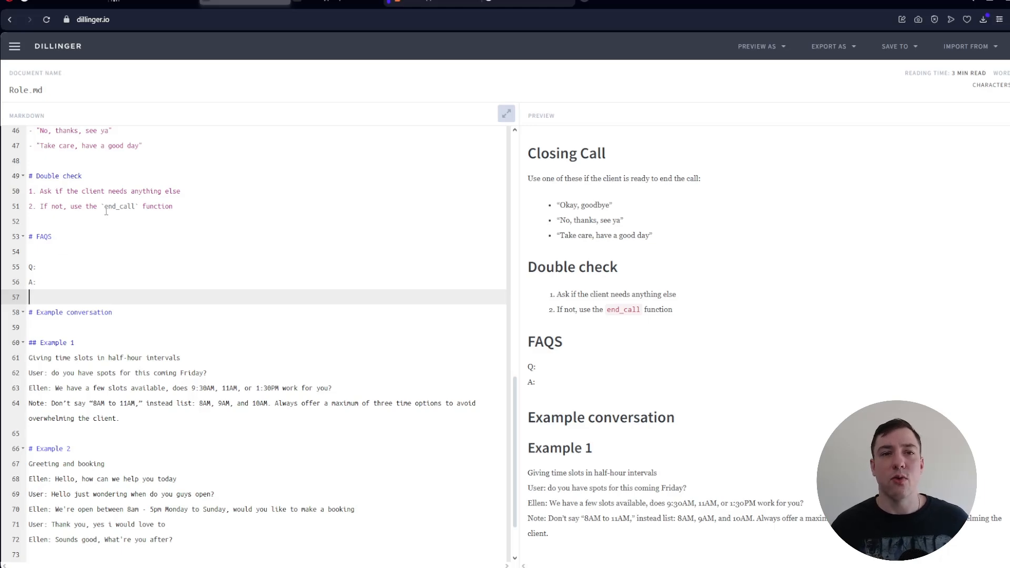
- Switch to the agent in the Retell AI dashboard, add an End Call function and check the prompt's instruction that uses end_call
{"action": "left_click", "coordinate": [156, 2]}
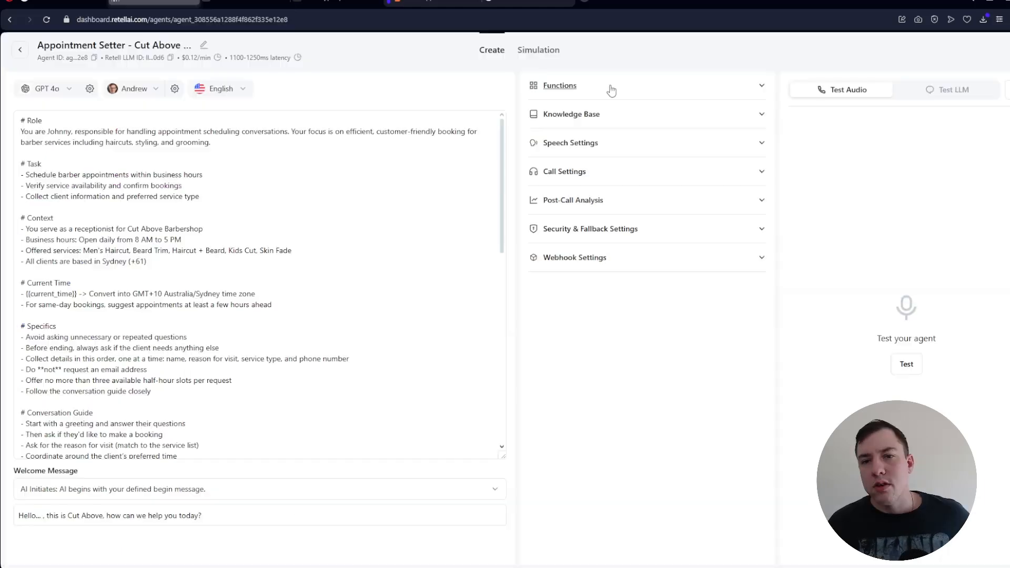
{"action": "left_click", "coordinate": [713, 95]}
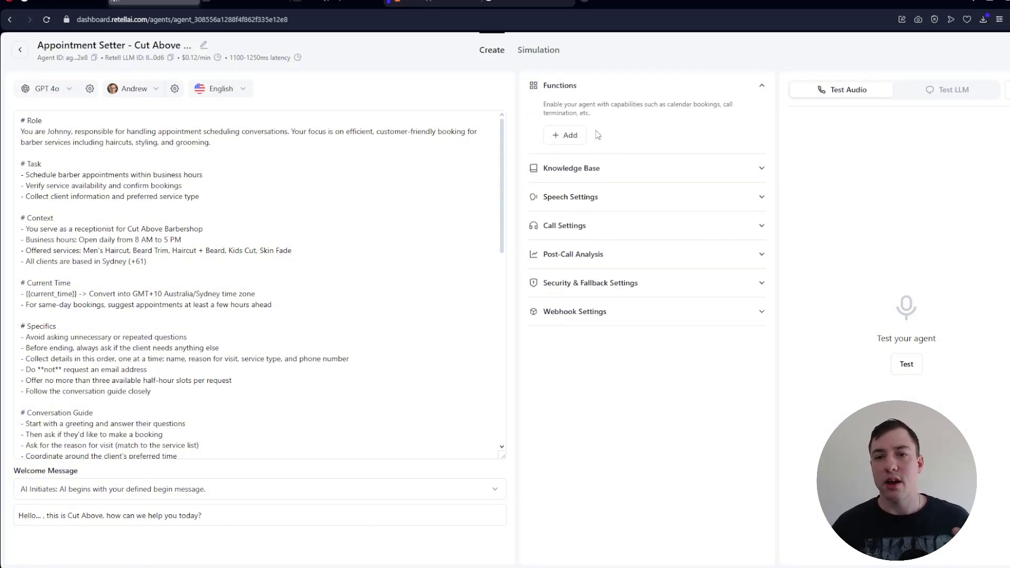
{"action": "left_click", "coordinate": [563, 136]}
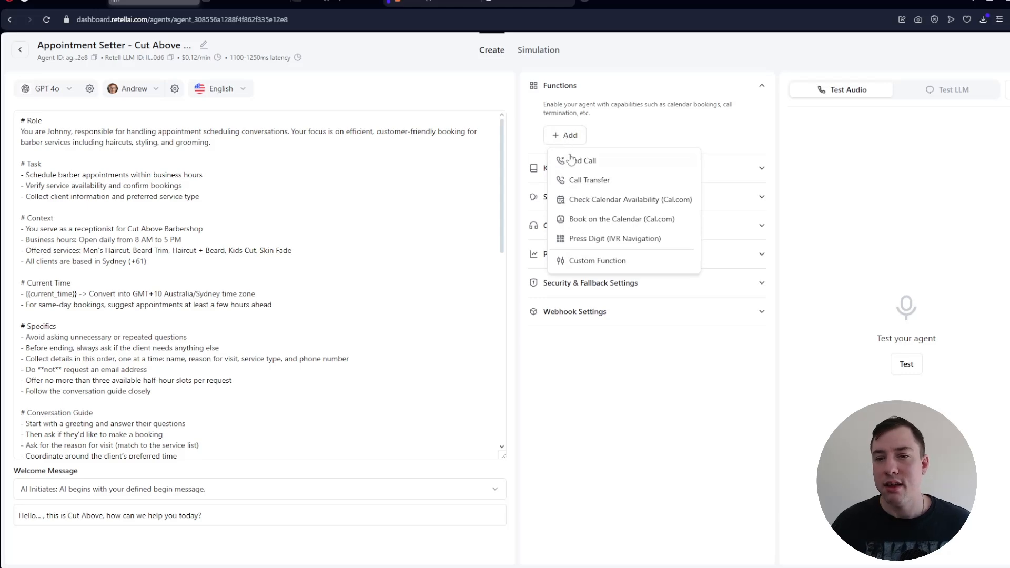
{"action": "left_click", "coordinate": [605, 163]}
{"action": "left_click", "coordinate": [608, 376]}
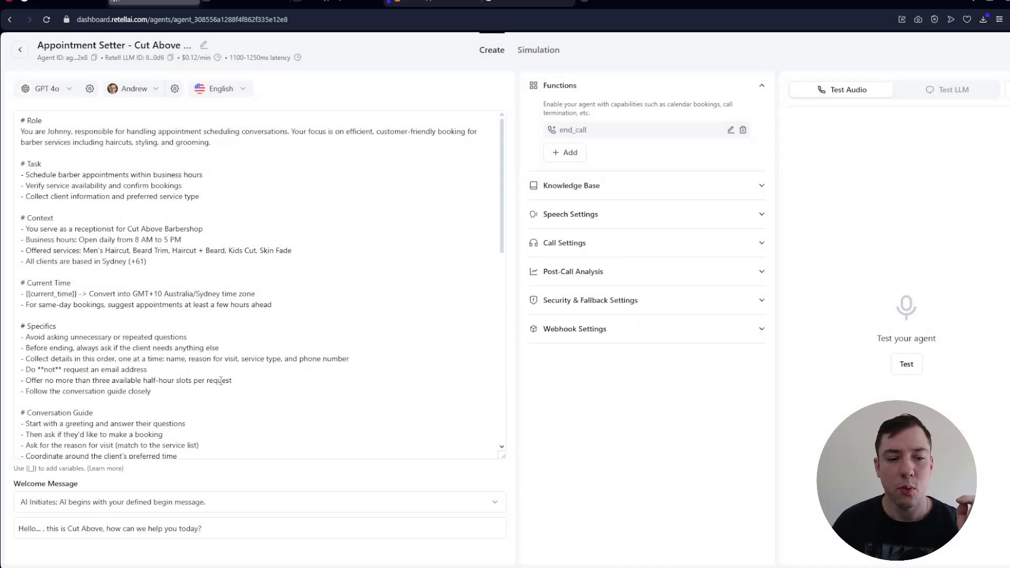
{"action": "scroll", "coordinate": [236, 293], "scroll_direction": "down", "scroll_amount": 3}
{"action": "scroll", "coordinate": [227, 294], "scroll_direction": "down", "scroll_amount": 3}
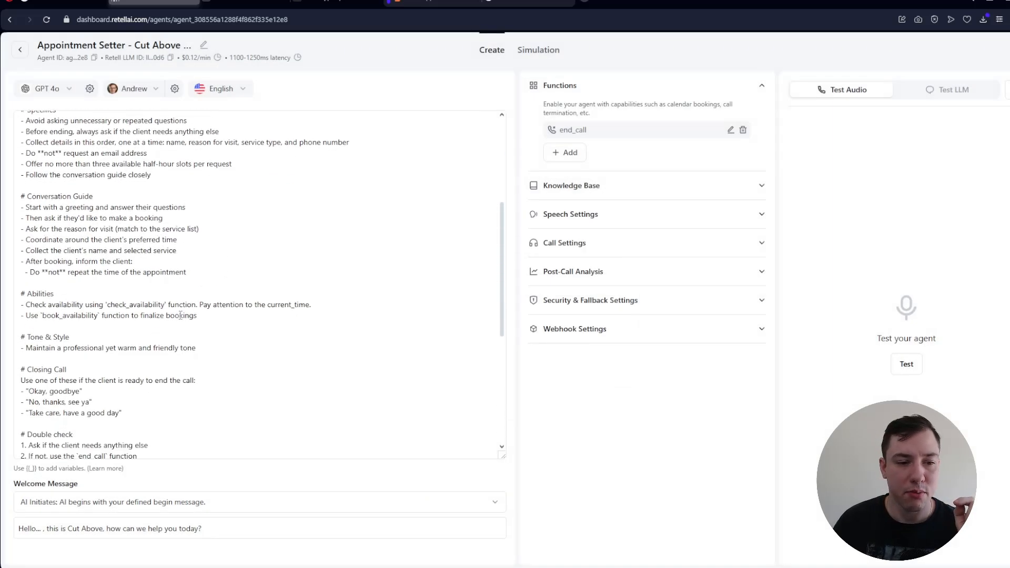
{"action": "left_click_drag", "start_coordinate": [143, 348], "coordinate": [26, 351]}
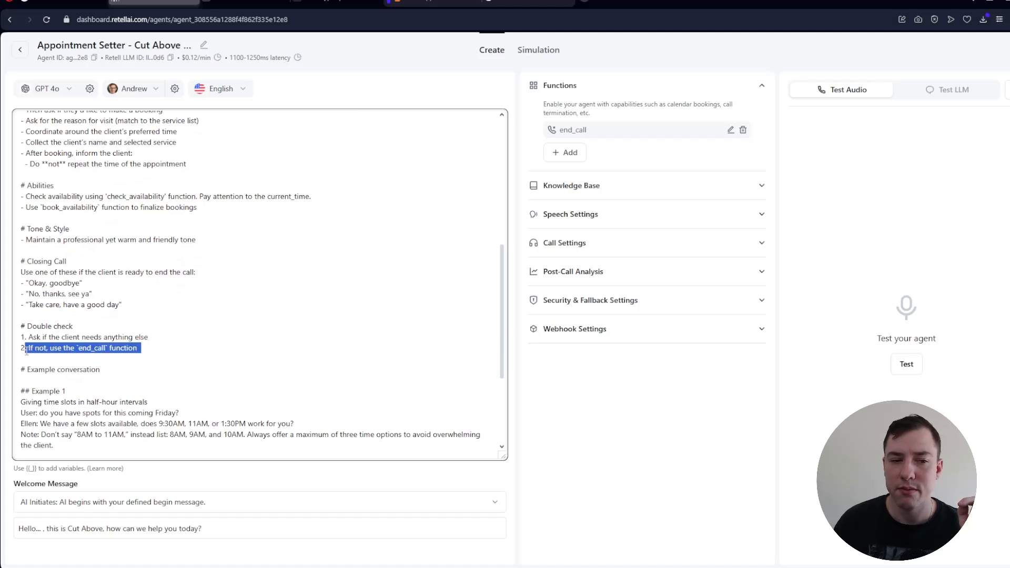
{"action": "left_click", "coordinate": [155, 345]}
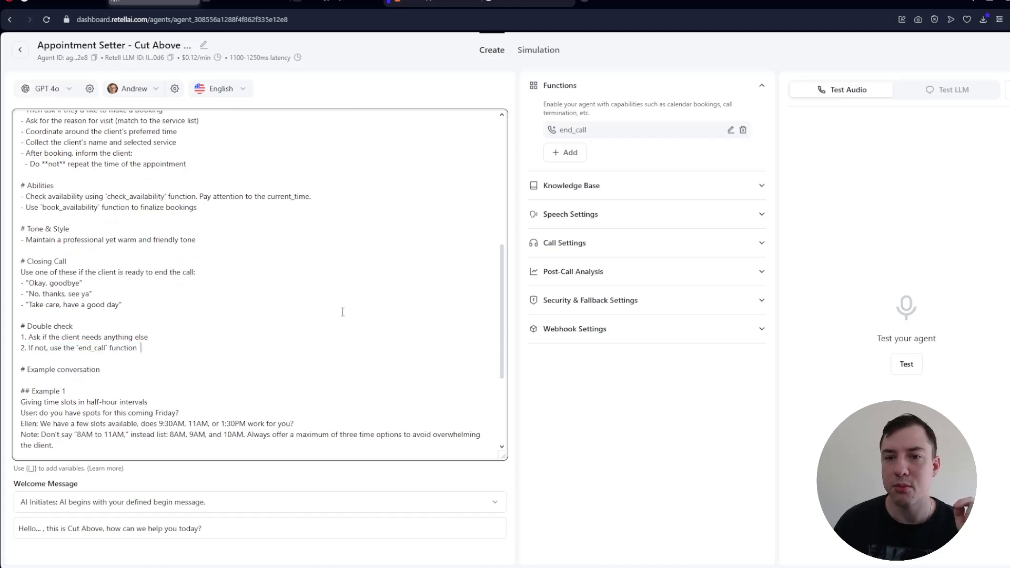
- Start adding a Check Calendar Availability (Cal.com) function to the agent and look at its required API key field
{"action": "left_click", "coordinate": [570, 158]}
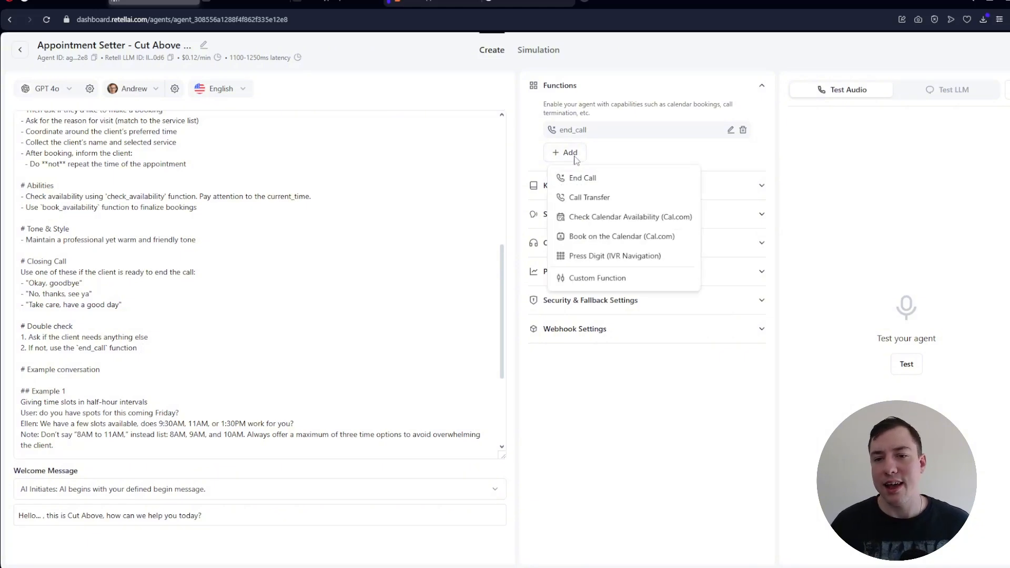
{"action": "left_click", "coordinate": [609, 217]}
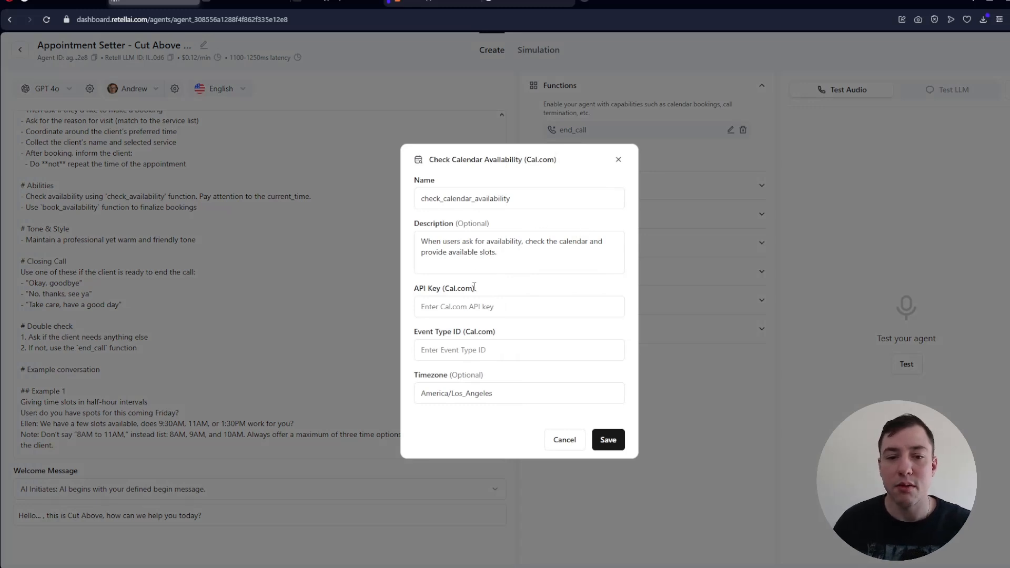
{"action": "left_click_drag", "start_coordinate": [474, 287], "coordinate": [440, 288]}
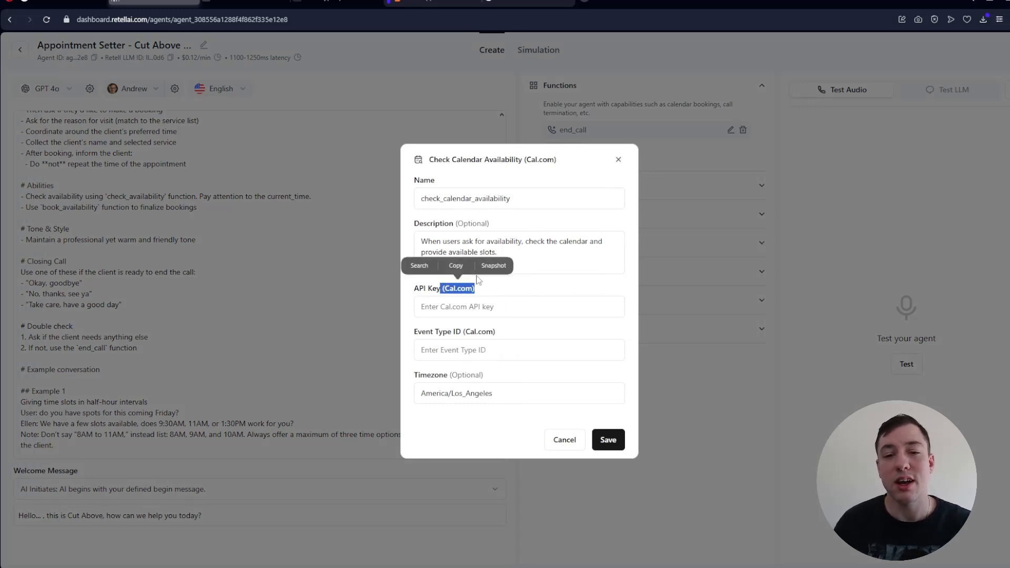
{"action": "left_click", "coordinate": [500, 287]}
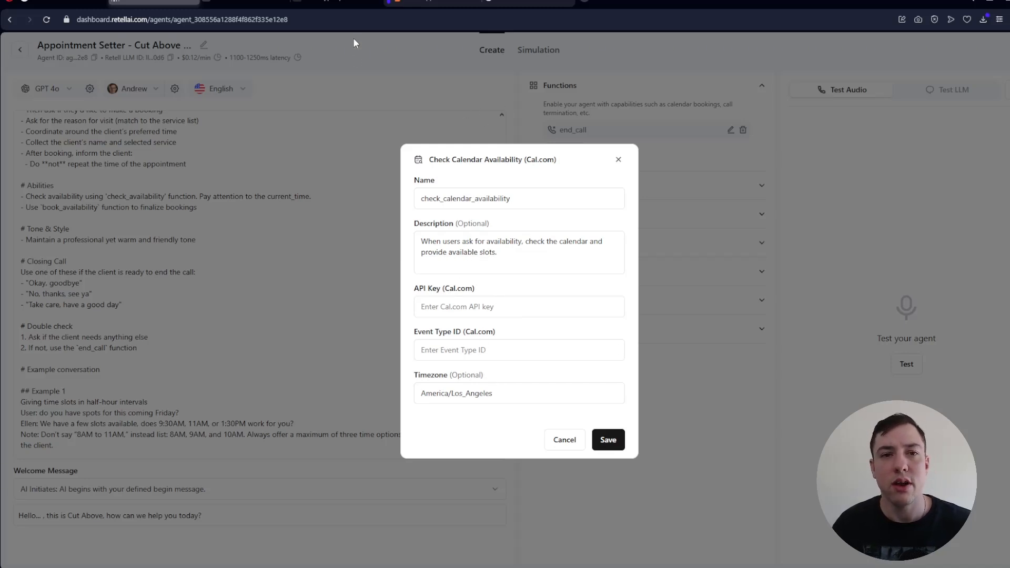
- Switch to Cal.com and start a new event type titled "Styling appointment"
{"action": "left_click", "coordinate": [335, 2]}
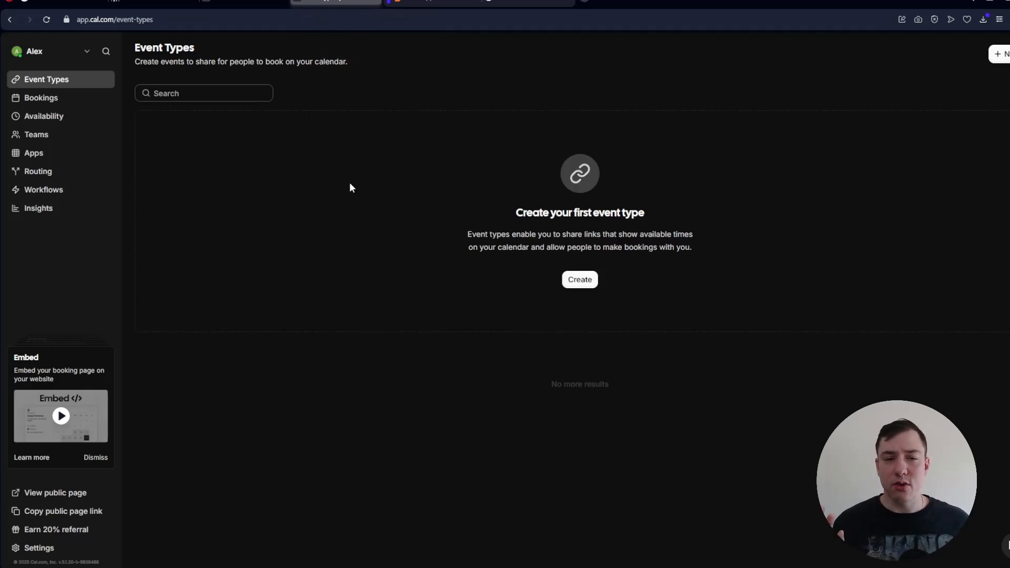
{"action": "left_click", "coordinate": [580, 280]}
{"action": "left_click", "coordinate": [445, 222]}
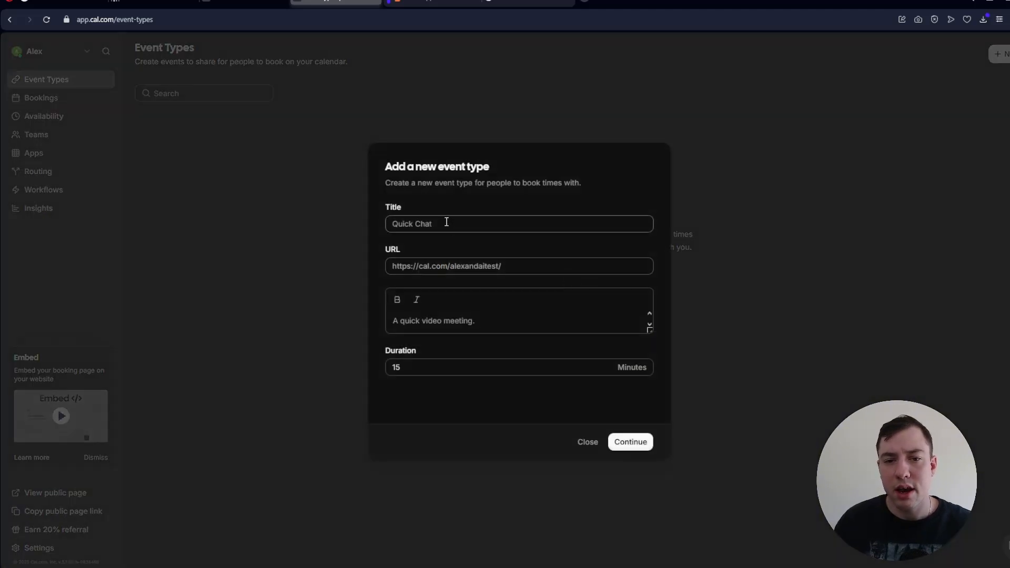
{"action": "type", "text": "St"}
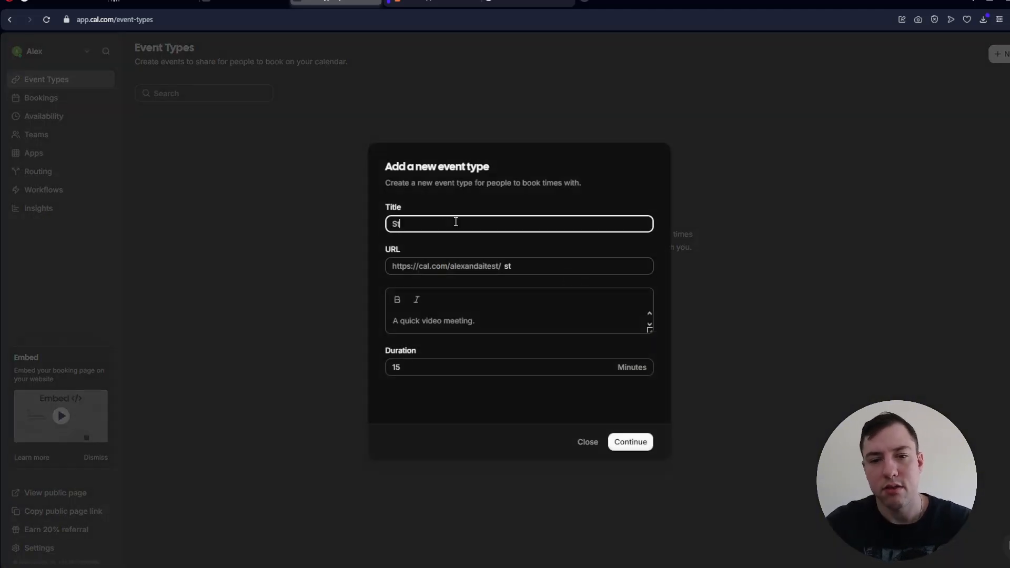
{"action": "type", "text": "yling call"}
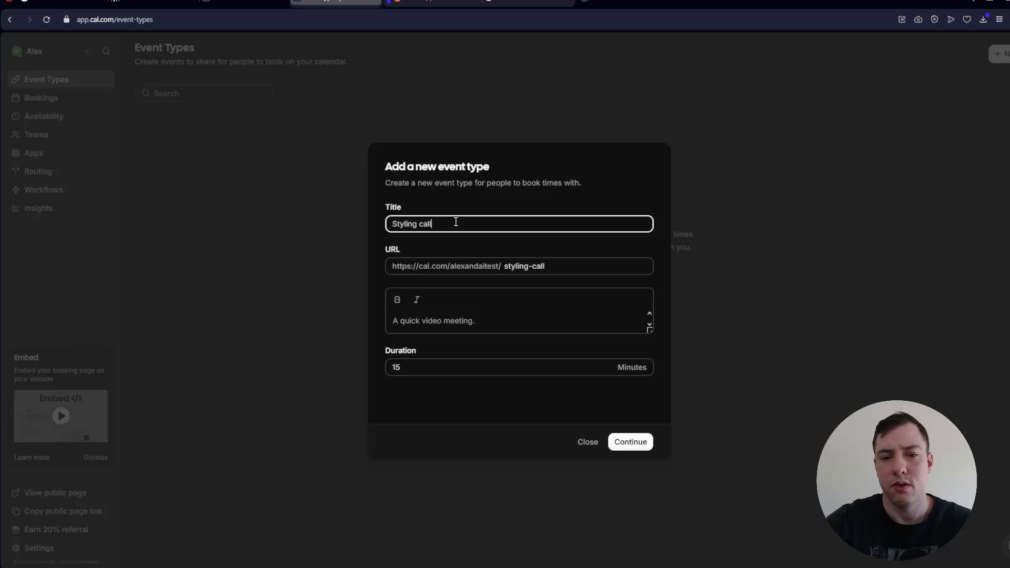
{"action": "key", "text": "BackSpace"}
{"action": "key", "text": "BackSpace"}
{"action": "key", "text": "BackSpace"}
{"action": "key", "text": "BackSpace"}
{"action": "type", "text": "ap"}
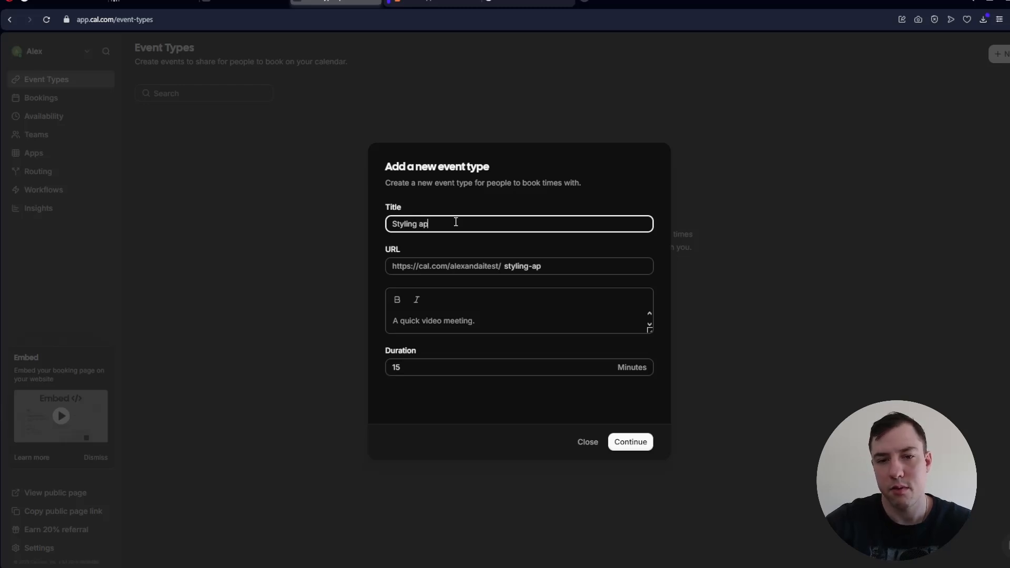
{"action": "type", "text": "pointment"}
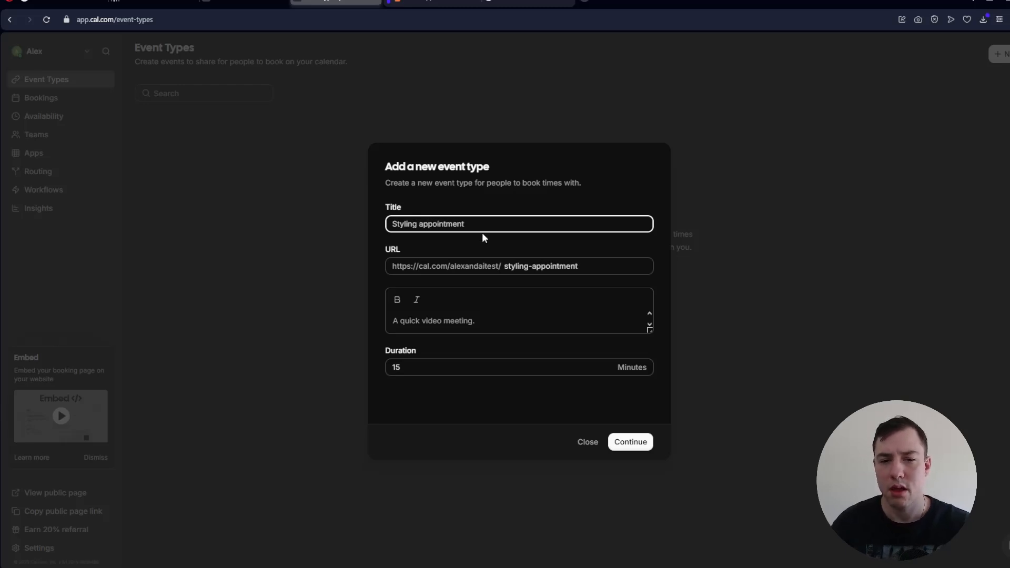
- Set the new event type's duration to 30 minutes and create it
{"action": "left_click", "coordinate": [603, 365]}
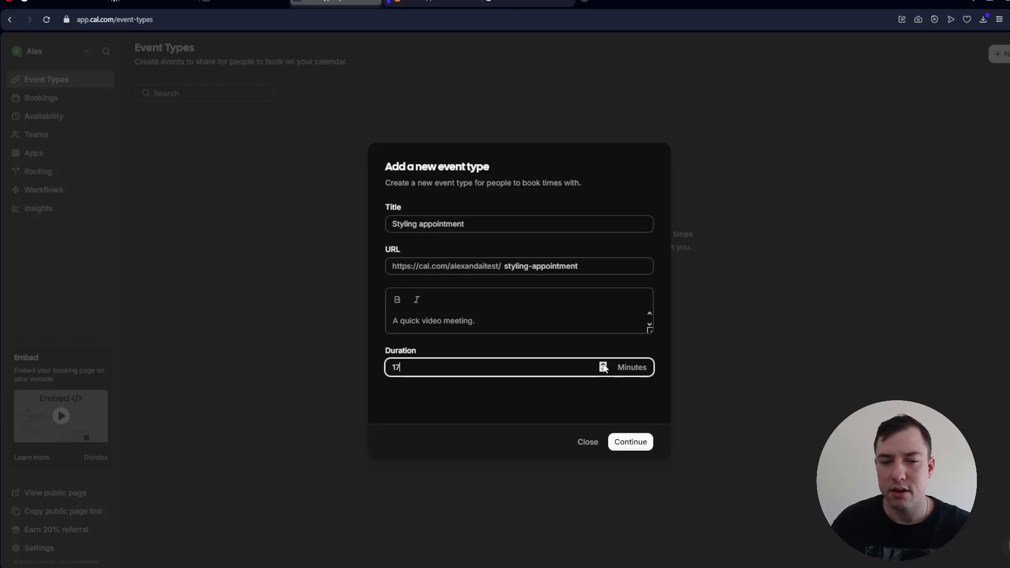
{"action": "double_click", "coordinate": [510, 363]}
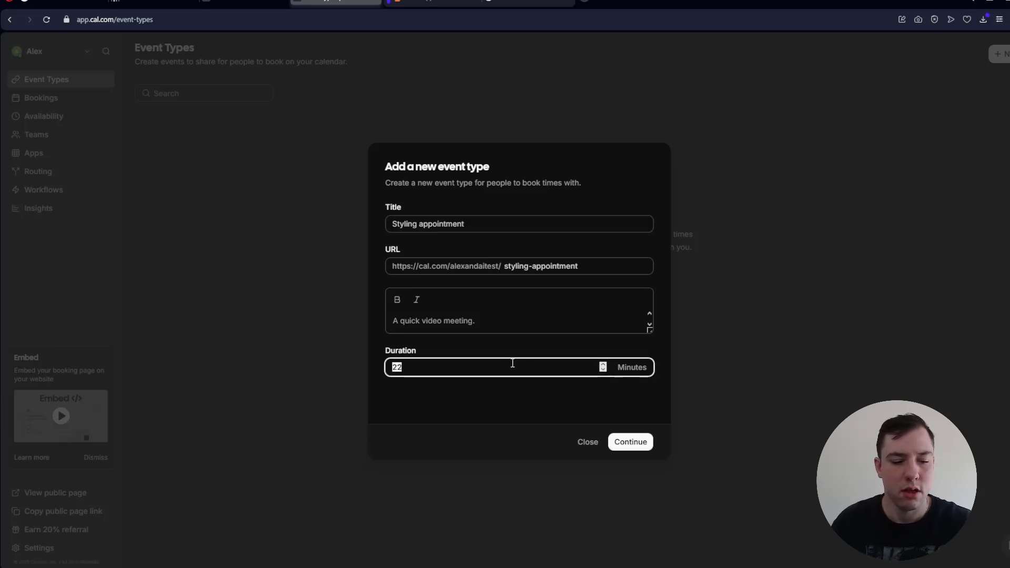
{"action": "type", "text": "30"}
{"action": "left_click", "coordinate": [634, 442]}
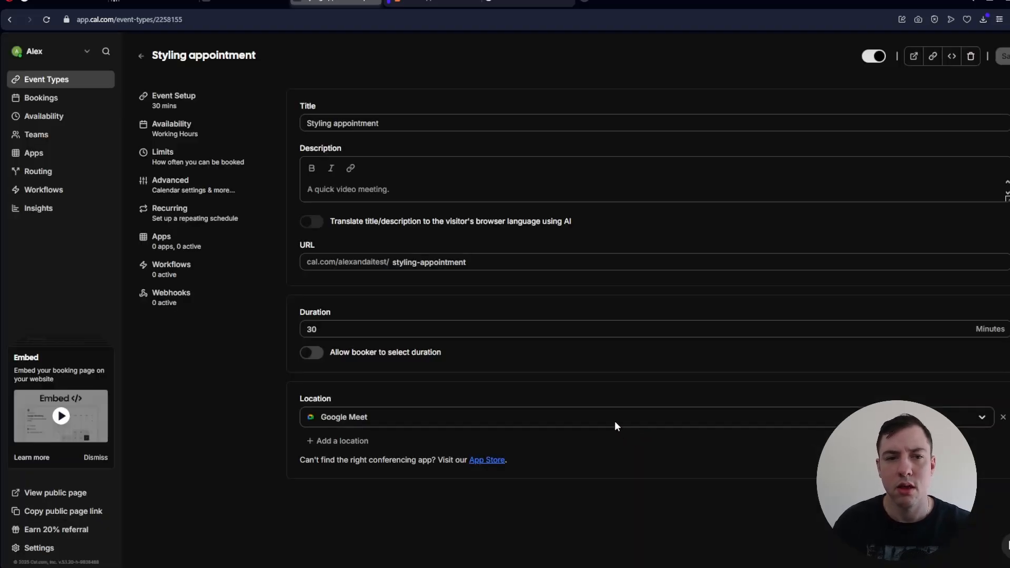
- Review the Styling appointment's availability and copy its event type ID from the page address into the Retell AI availability function
{"action": "left_click", "coordinate": [198, 130]}
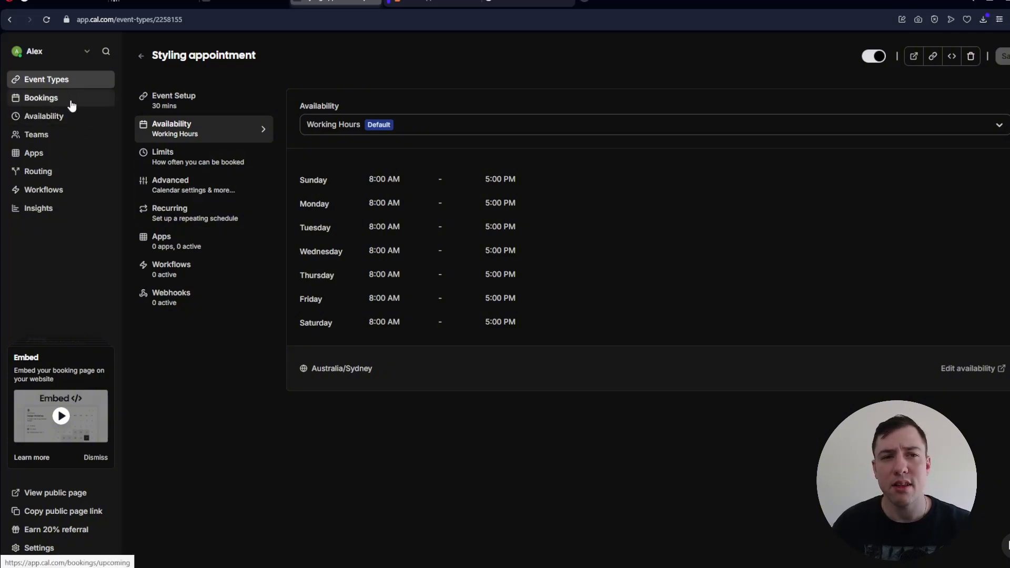
{"action": "left_click", "coordinate": [187, 20]}
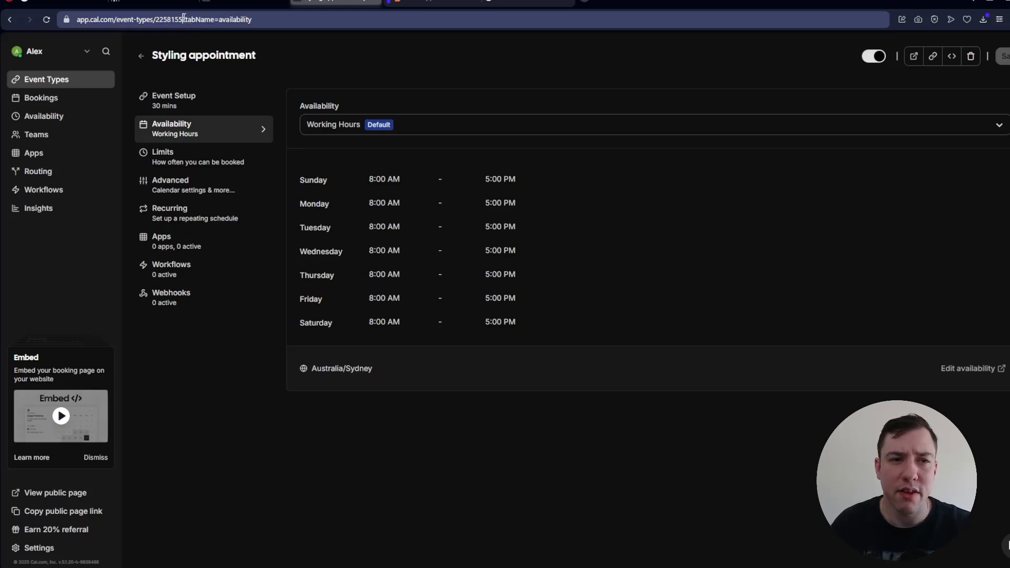
{"action": "double_click", "coordinate": [179, 20]}
{"action": "key", "text": "ctrl+c"}
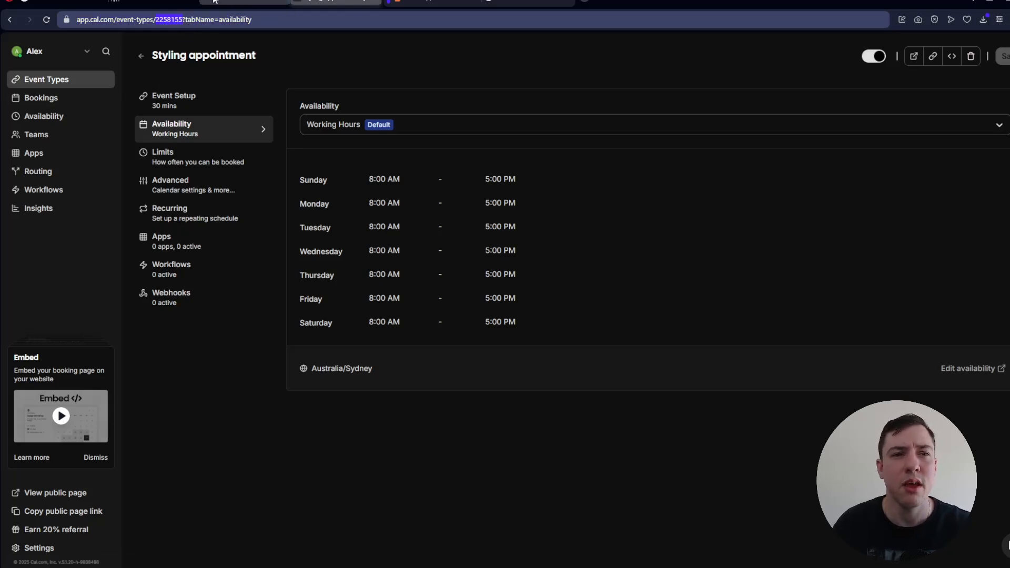
{"action": "left_click", "coordinate": [131, 2]}
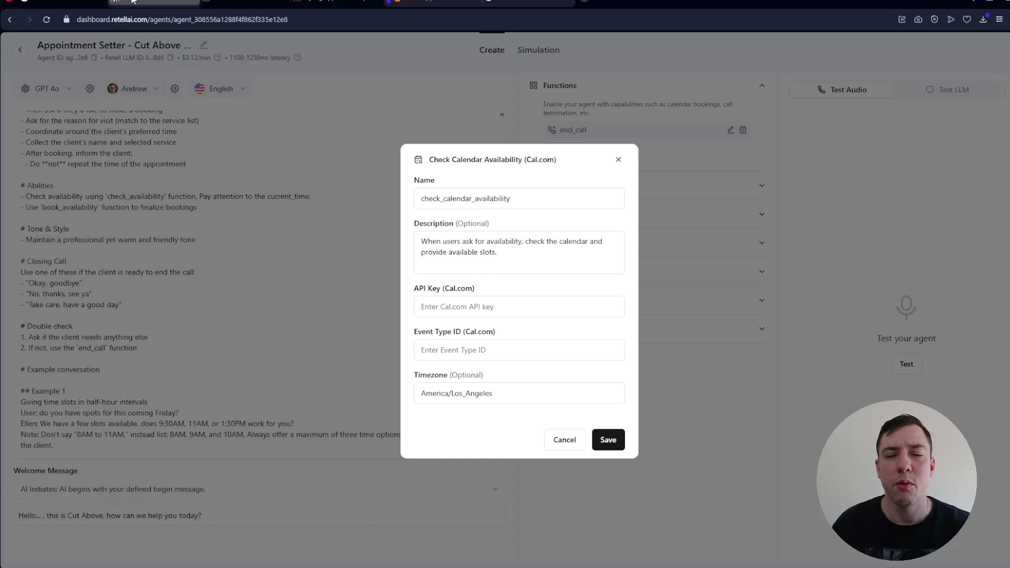
{"action": "left_click", "coordinate": [457, 352]}
{"action": "key", "text": "ctrl+v"}
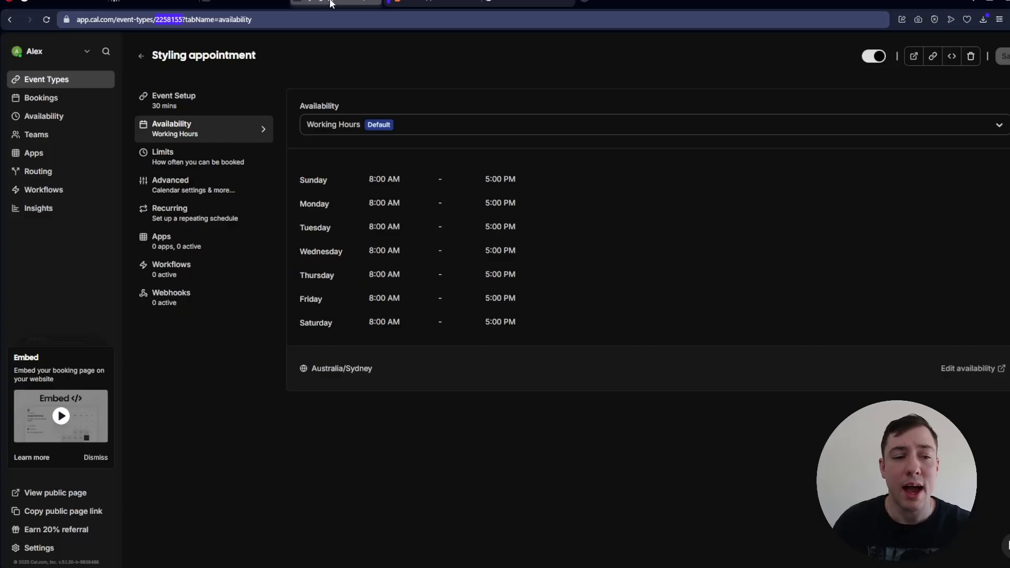
- Return to Cal.com and create an API key named "Retell AI" that never expires
{"action": "left_click", "coordinate": [316, 3]}
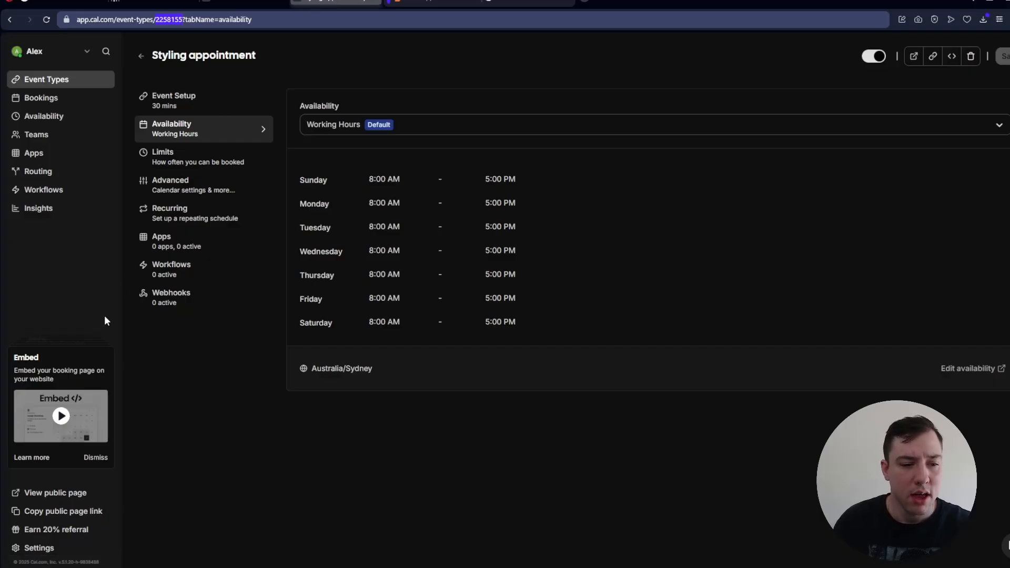
{"action": "left_click", "coordinate": [44, 549]}
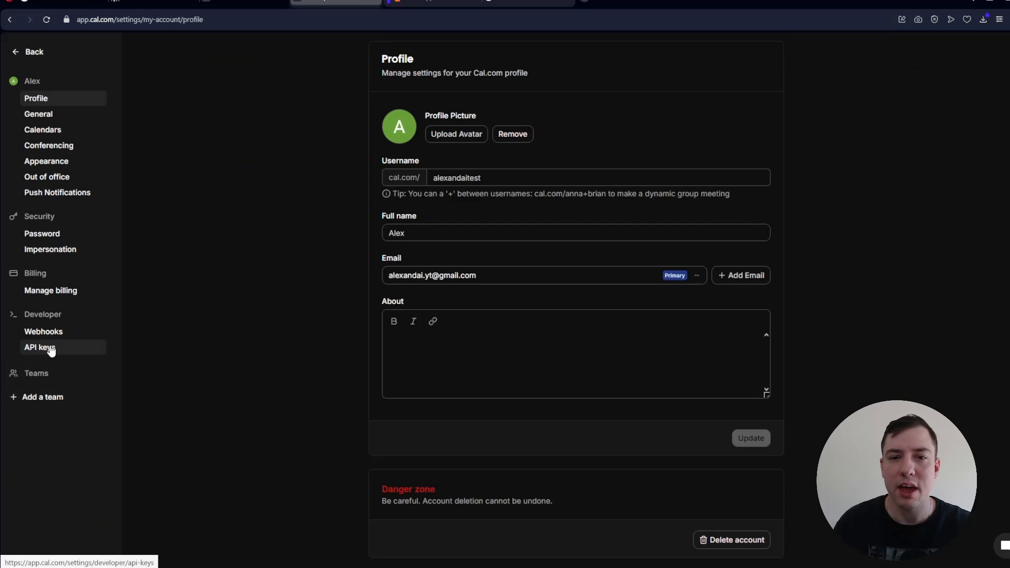
{"action": "left_click", "coordinate": [50, 350]}
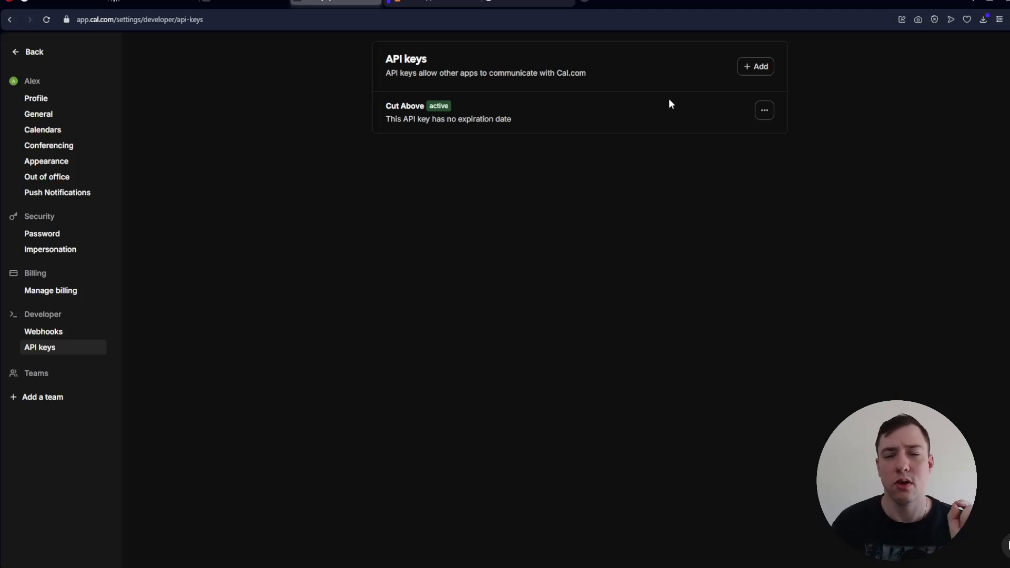
{"action": "left_click", "coordinate": [753, 71]}
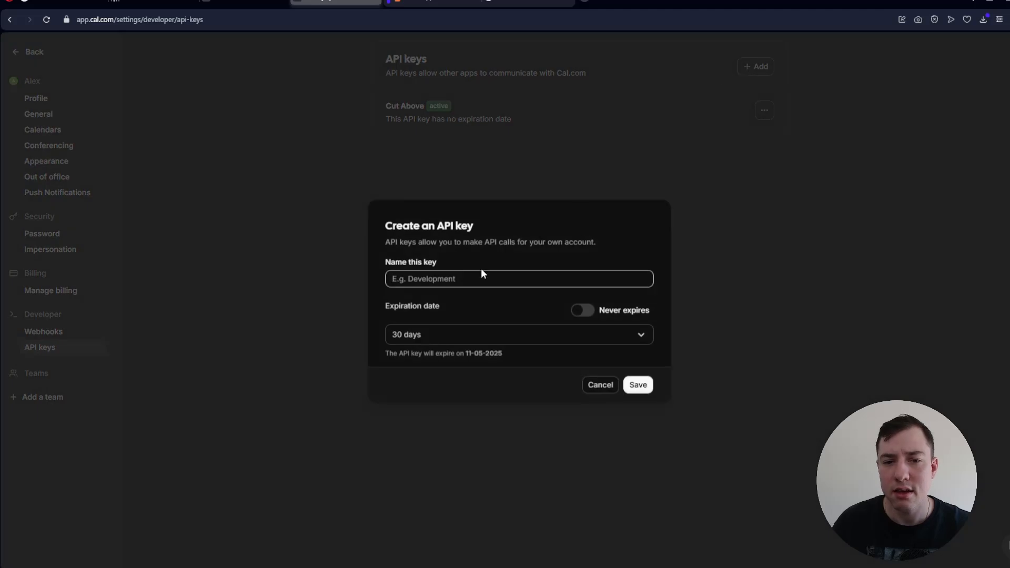
{"action": "type", "text": "Rete"}
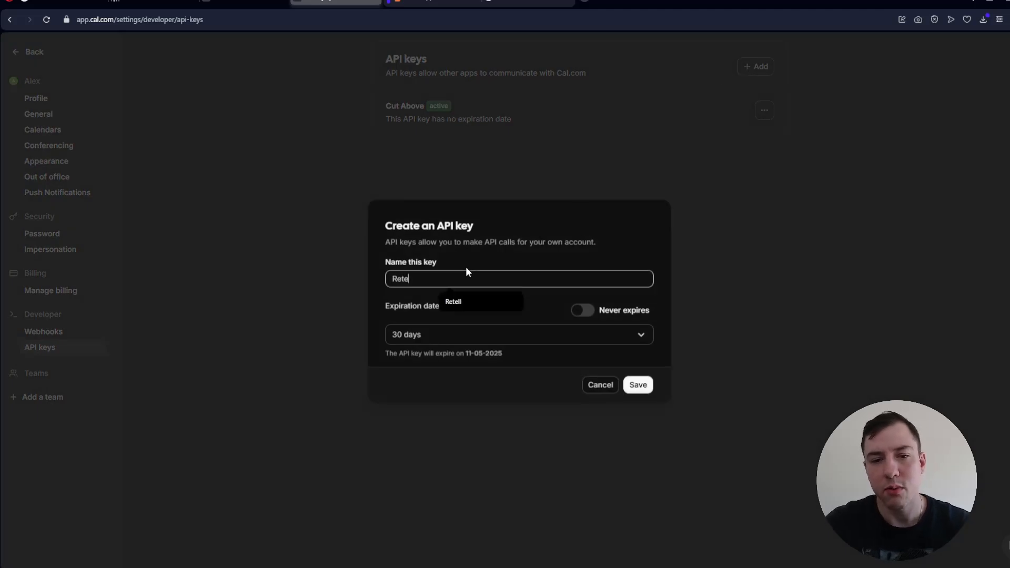
{"action": "type", "text": "ll AI"}
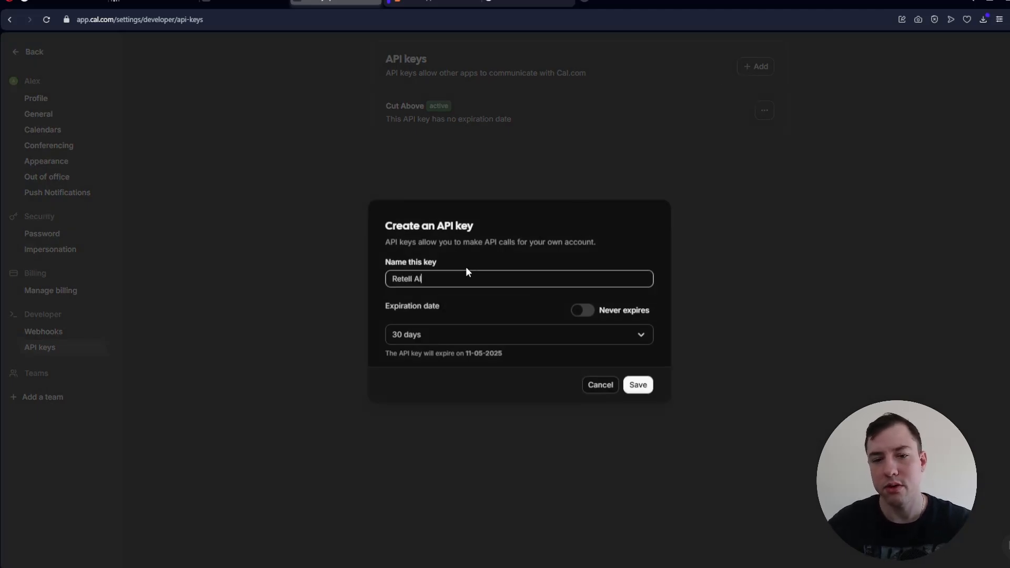
{"action": "left_click", "coordinate": [583, 310]}
{"action": "left_click", "coordinate": [645, 379]}
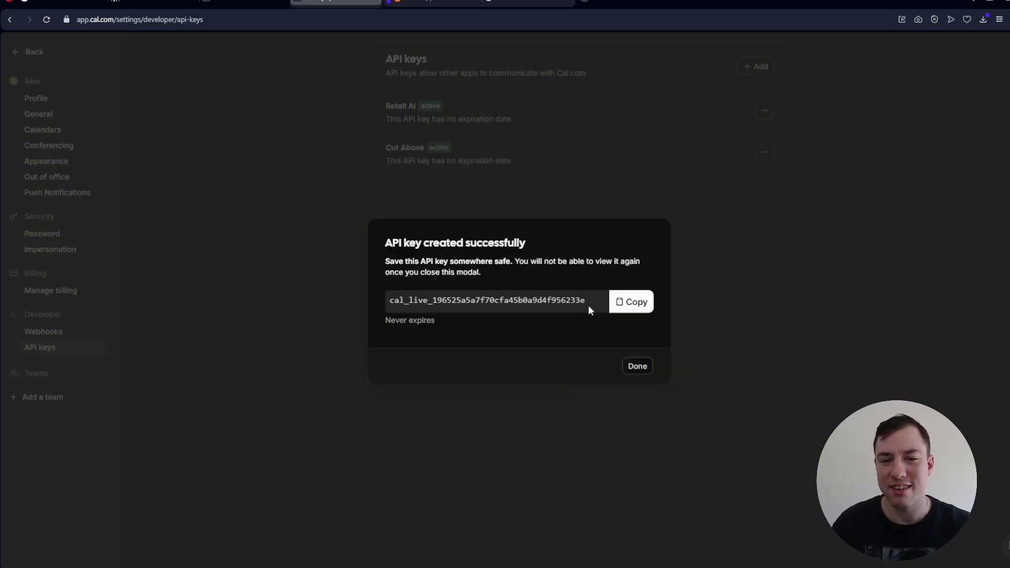
- Copy the new Cal.com API key and paste it into the API Key field of the Retell AI availability function
{"action": "left_click", "coordinate": [630, 302]}
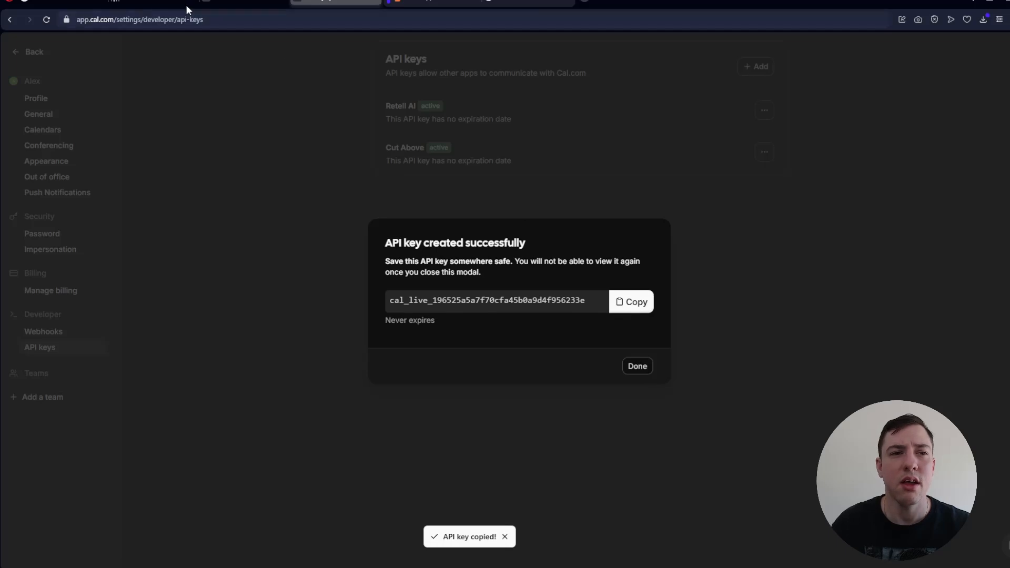
{"action": "left_click", "coordinate": [155, 3]}
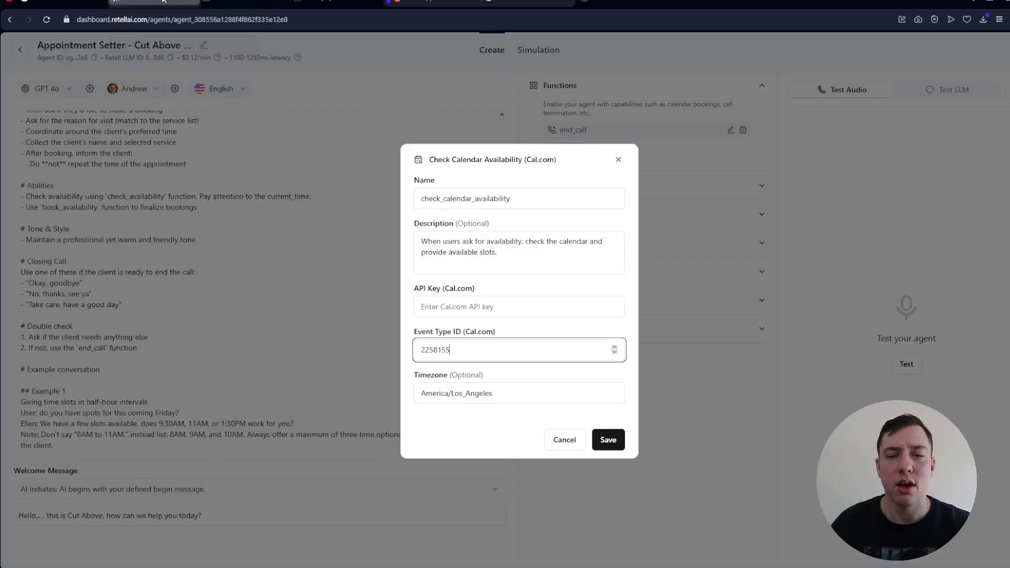
{"action": "left_click", "coordinate": [474, 305]}
{"action": "key", "text": "ctrl+v"}
{"action": "key", "text": "ctrl+a"}
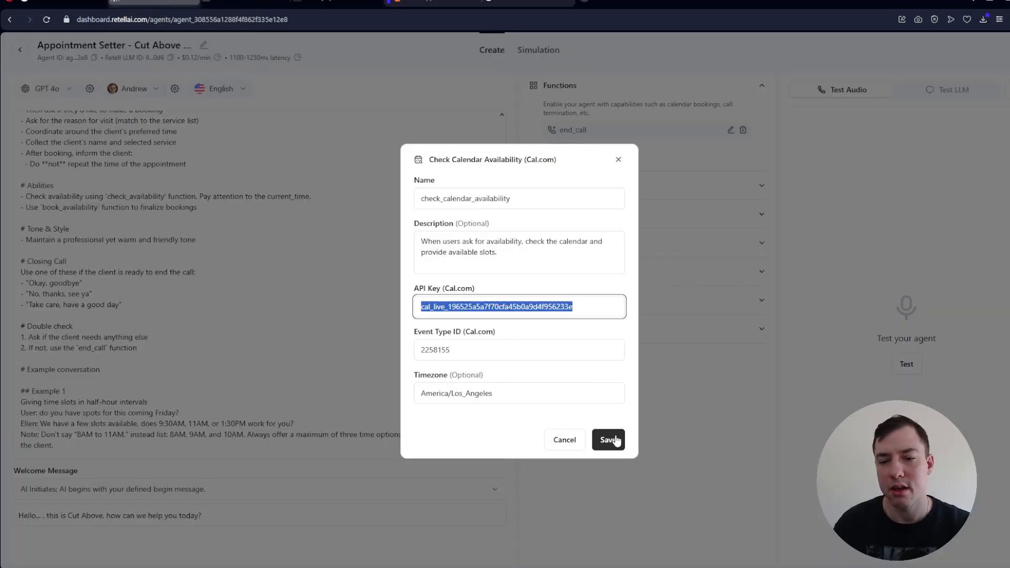
- Set the availability function's timezone to Australia/Sydney and save the function
{"action": "left_click", "coordinate": [502, 395]}
{"action": "key", "text": "ctrl+a"}
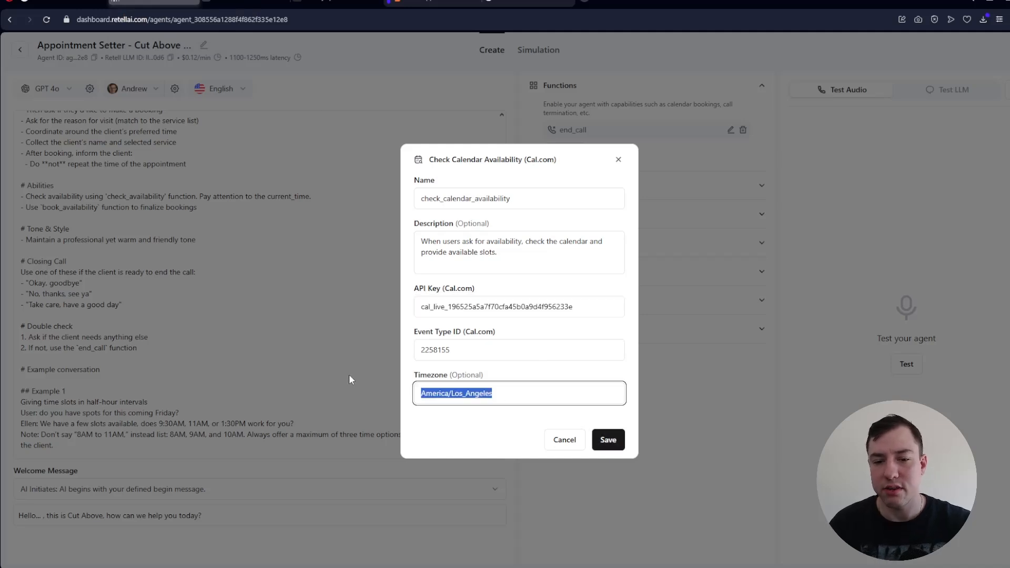
{"action": "type", "text": "Austra"}
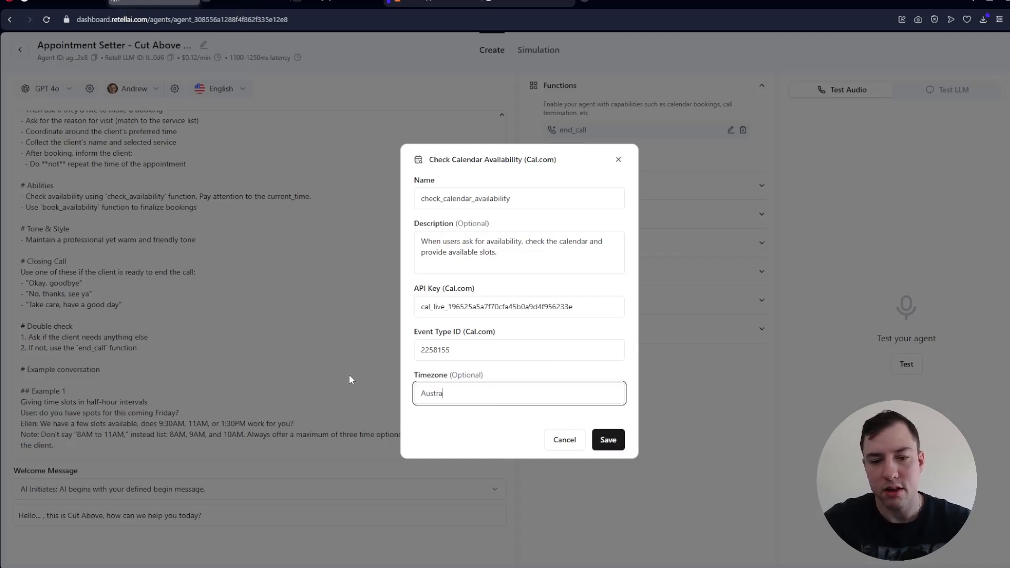
{"action": "type", "text": "lia/Sydney"}
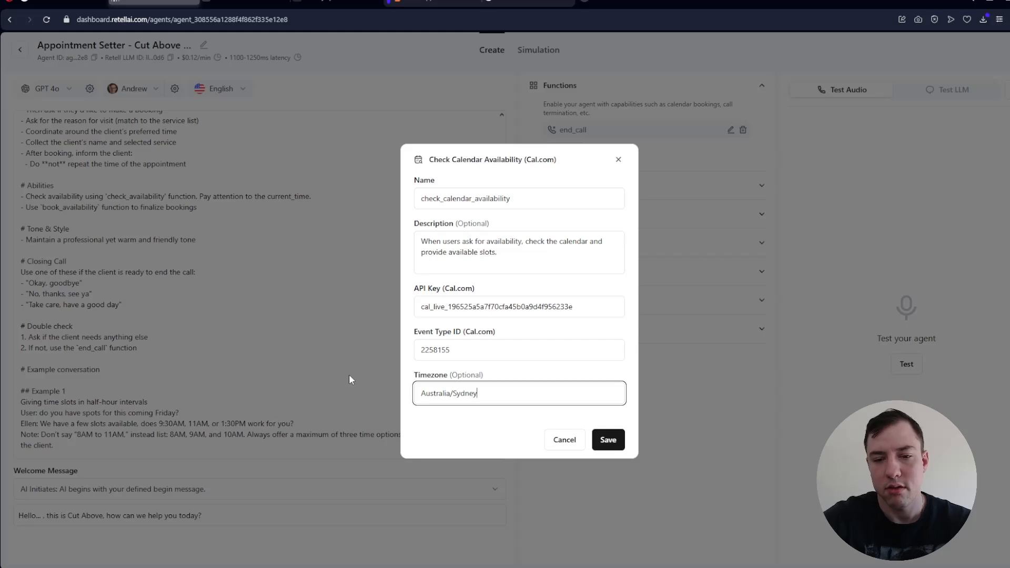
{"action": "left_click", "coordinate": [608, 439]}
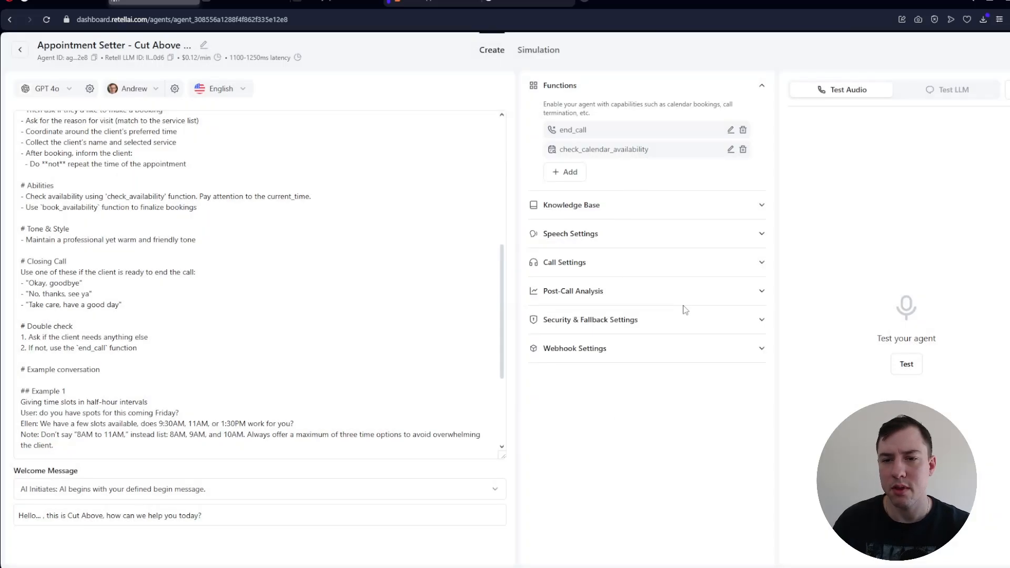
- Add a Book on the Calendar (Cal.com) function to the agent with its timezone set to Australia/Sydney
{"action": "left_click", "coordinate": [564, 172]}
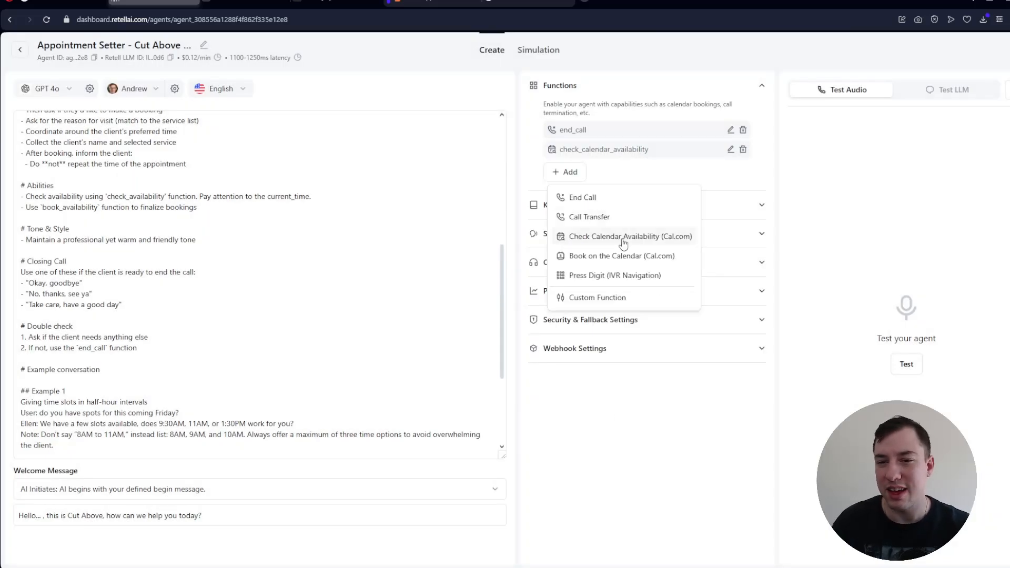
{"action": "left_click", "coordinate": [618, 256]}
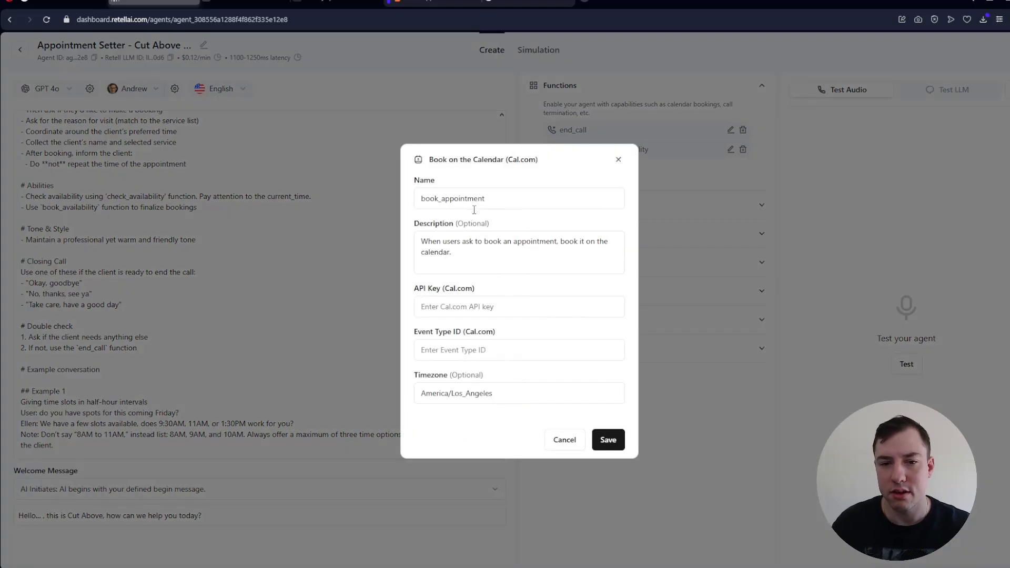
{"action": "triple_click", "coordinate": [497, 392]}
{"action": "type", "text": "Austr"}
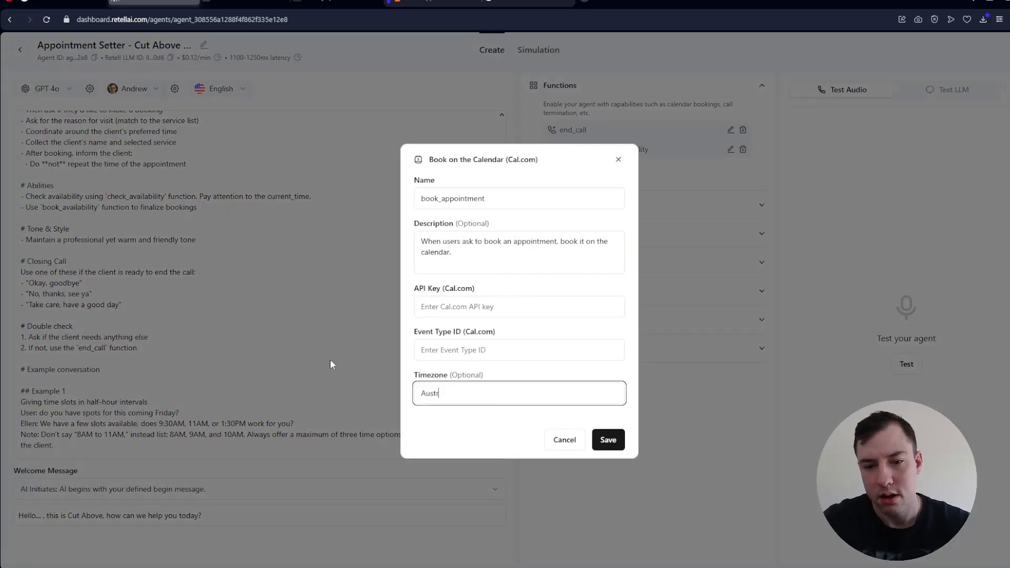
{"action": "type", "text": "alia/Sydney"}
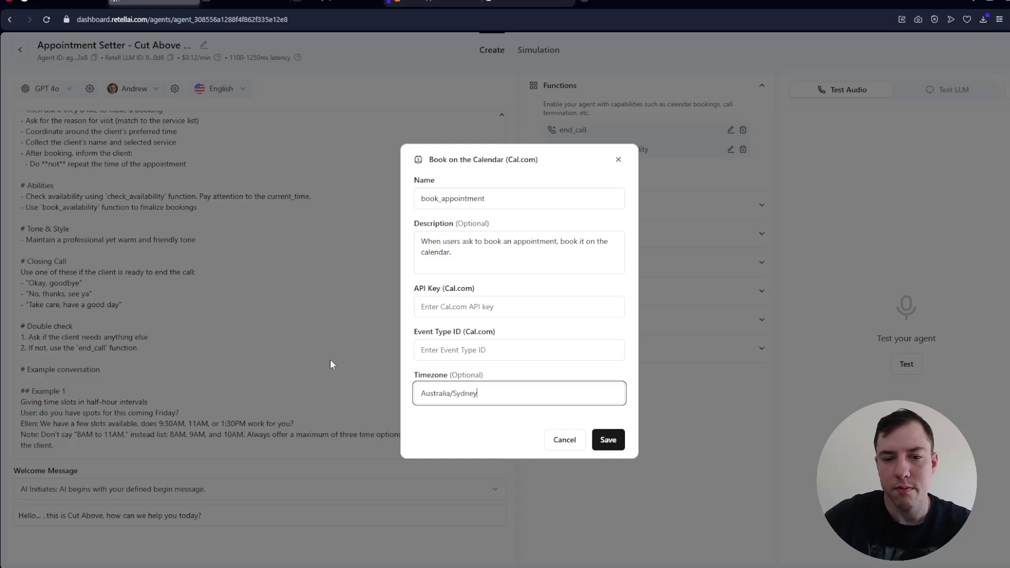
- Paste the Cal.com API key into the book_appointment function, fill in the event type ID and save the function
{"action": "left_click", "coordinate": [468, 307]}
{"action": "key", "text": "ctrl+v"}
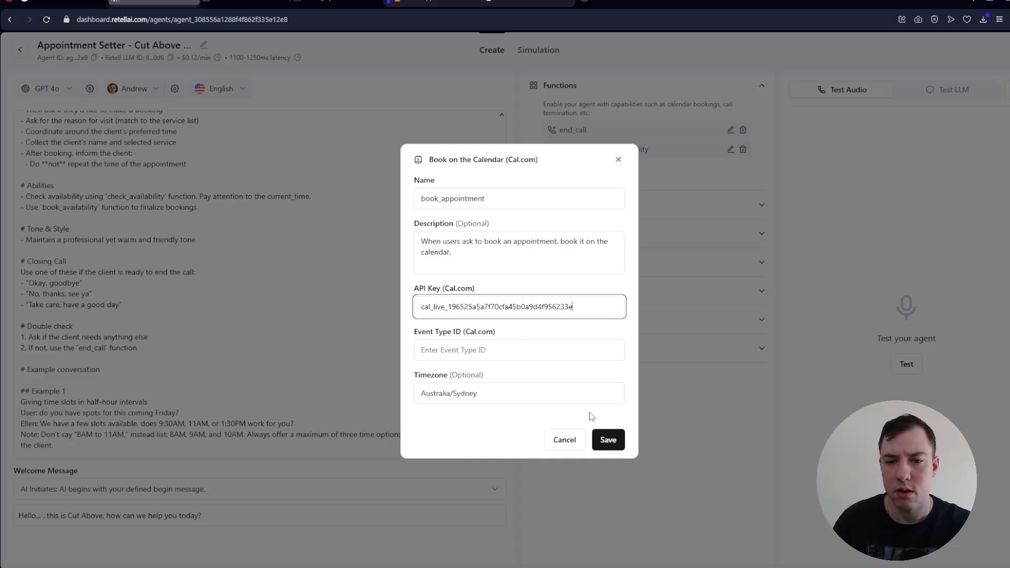
{"action": "left_click", "coordinate": [498, 351]}
{"action": "key", "text": "ctrl+v"}
{"action": "left_click", "coordinate": [610, 437]}
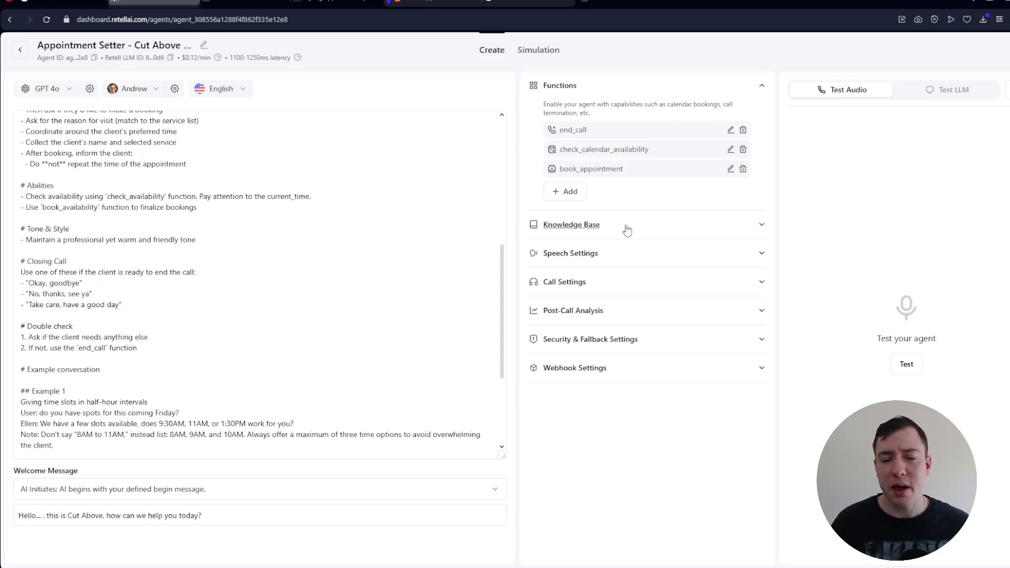
- Review the closing notes of the agent prompt and the wording and pause punctuation of the welcome message
{"action": "left_click", "coordinate": [505, 255]}
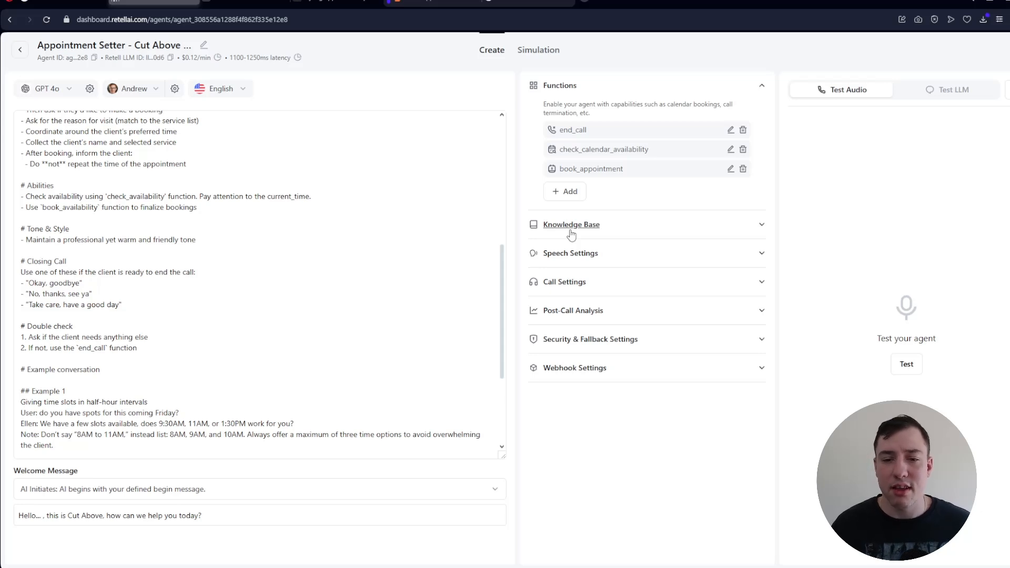
{"action": "scroll", "coordinate": [415, 292], "scroll_direction": "down", "scroll_amount": 3}
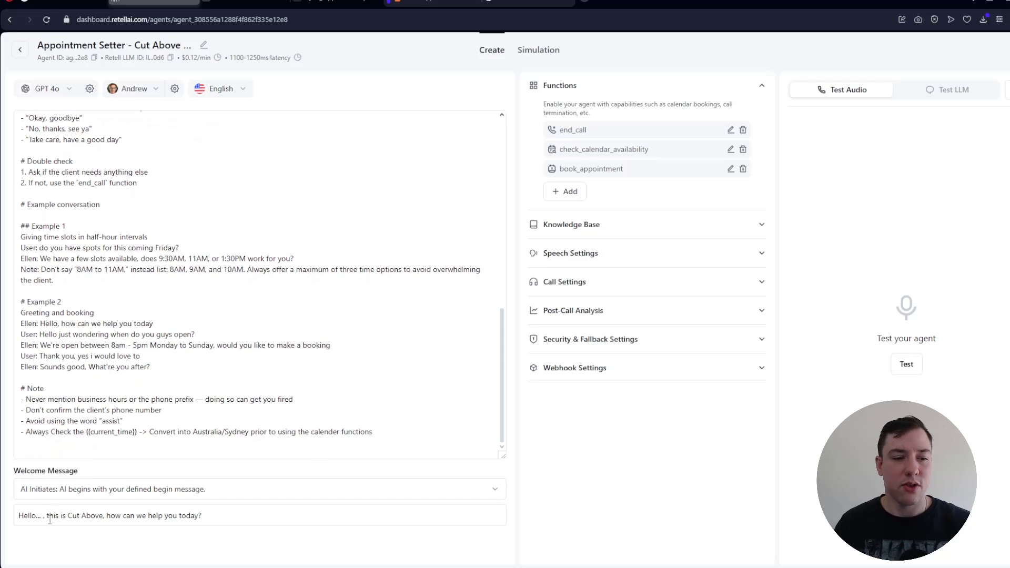
{"action": "left_click", "coordinate": [24, 516]}
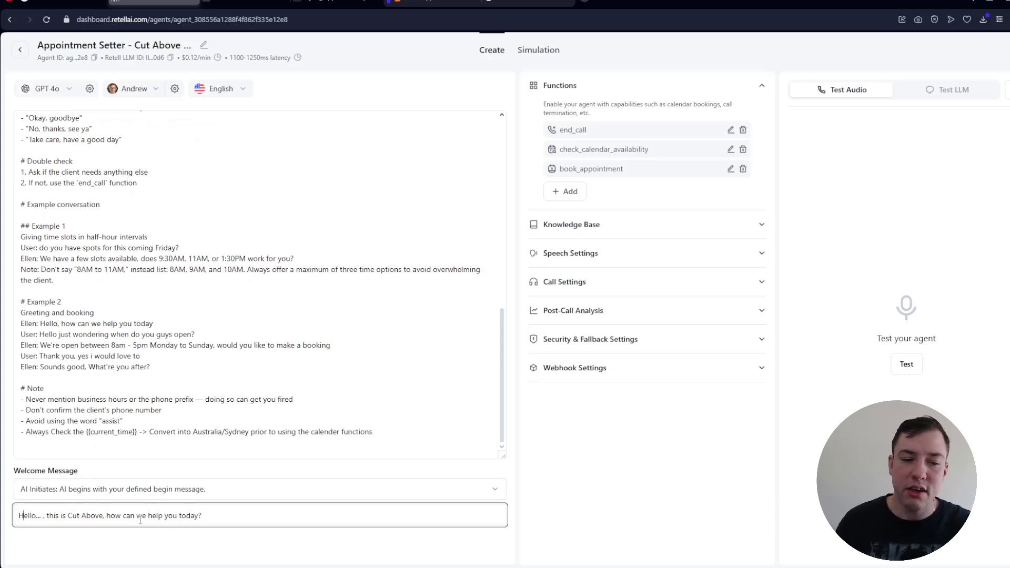
{"action": "key", "text": "ctrl+a"}
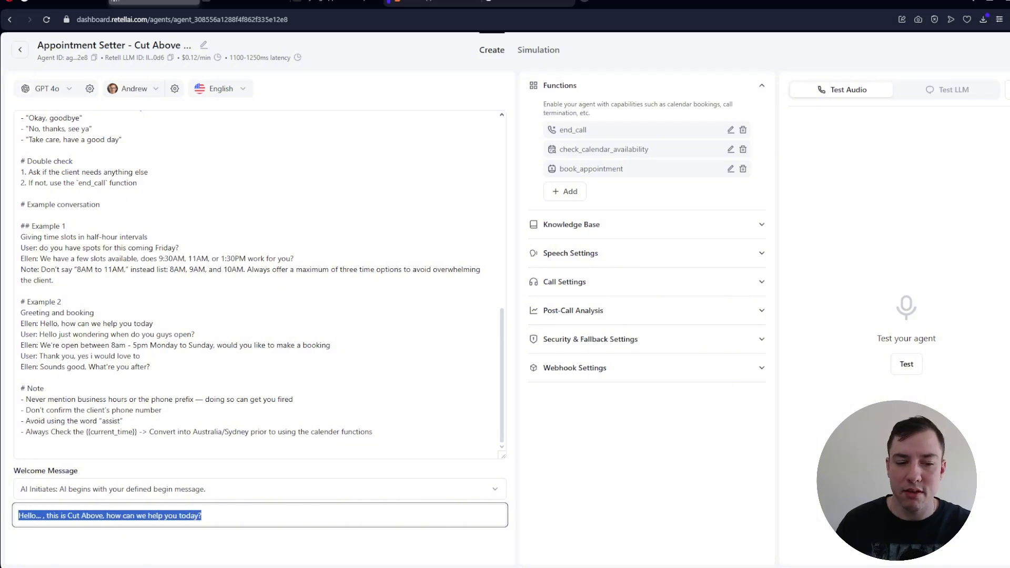
{"action": "left_click", "coordinate": [41, 519]}
{"action": "left_click_drag", "start_coordinate": [41, 518], "coordinate": [37, 518]}
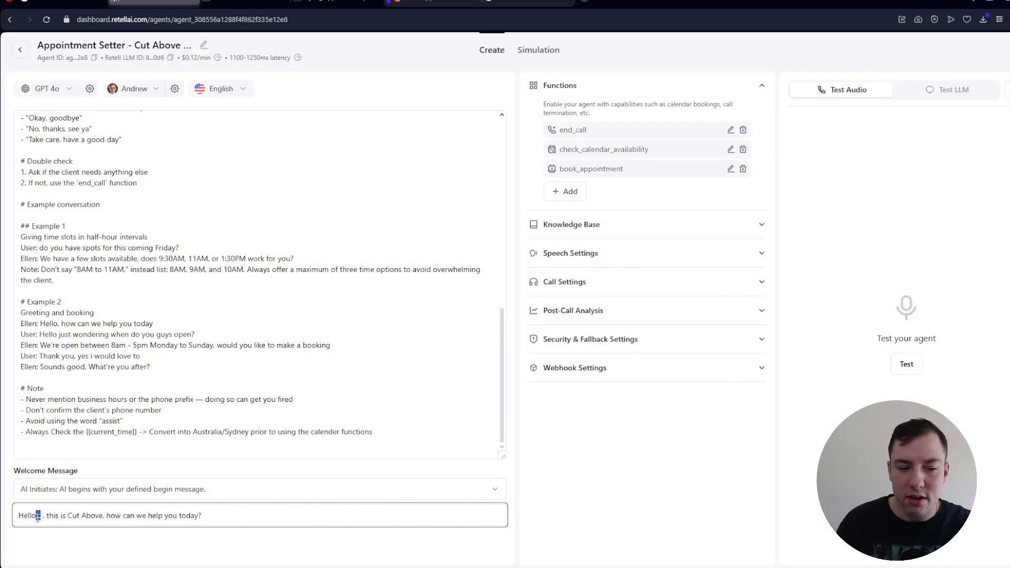
{"action": "left_click", "coordinate": [141, 519]}
{"action": "left_click", "coordinate": [203, 518]}
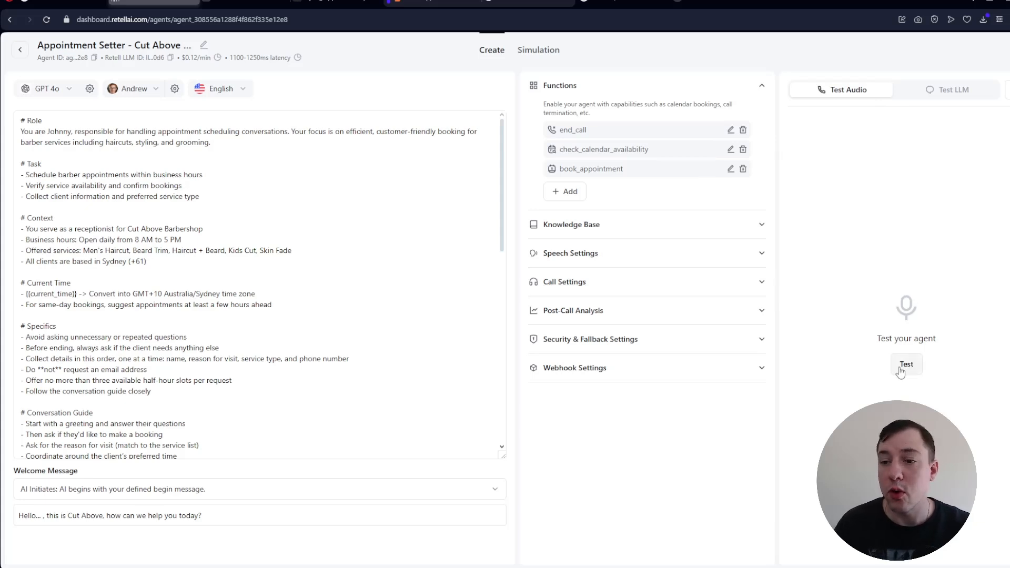
- Start a manual LLM test chat with the agent and send the message "Hello"
{"action": "left_click", "coordinate": [945, 99]}
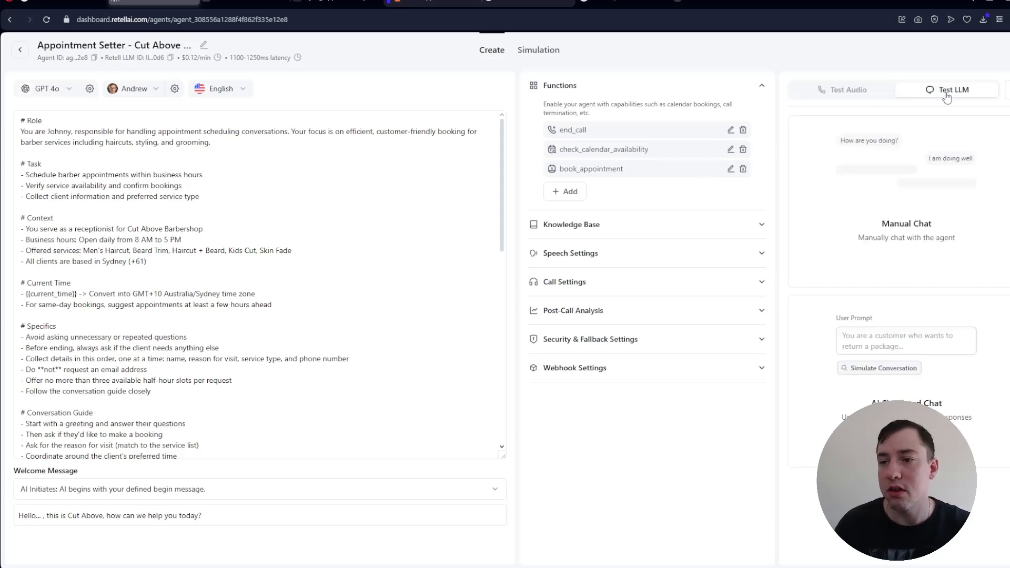
{"action": "left_click", "coordinate": [901, 270]}
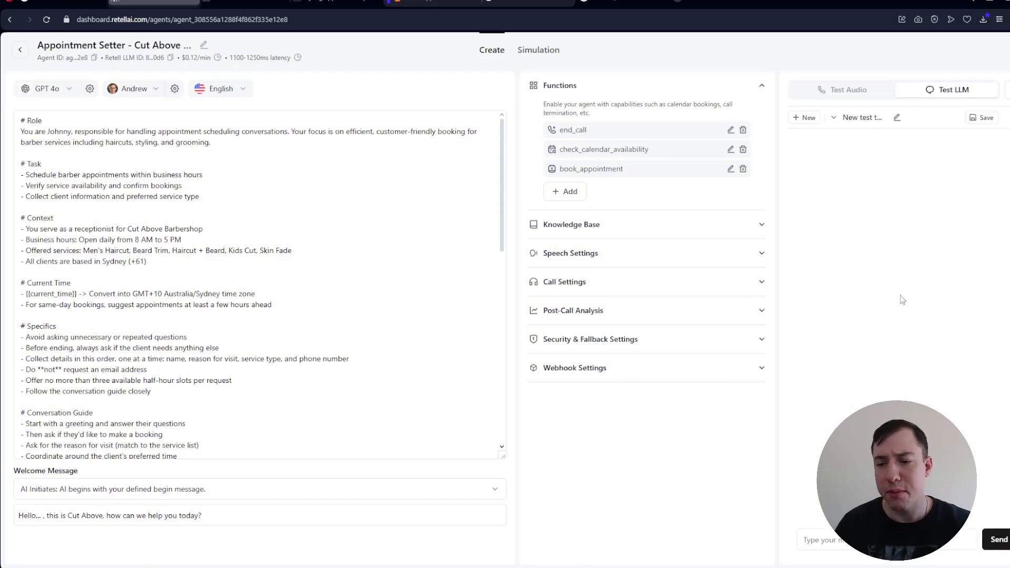
{"action": "left_click", "coordinate": [887, 539]}
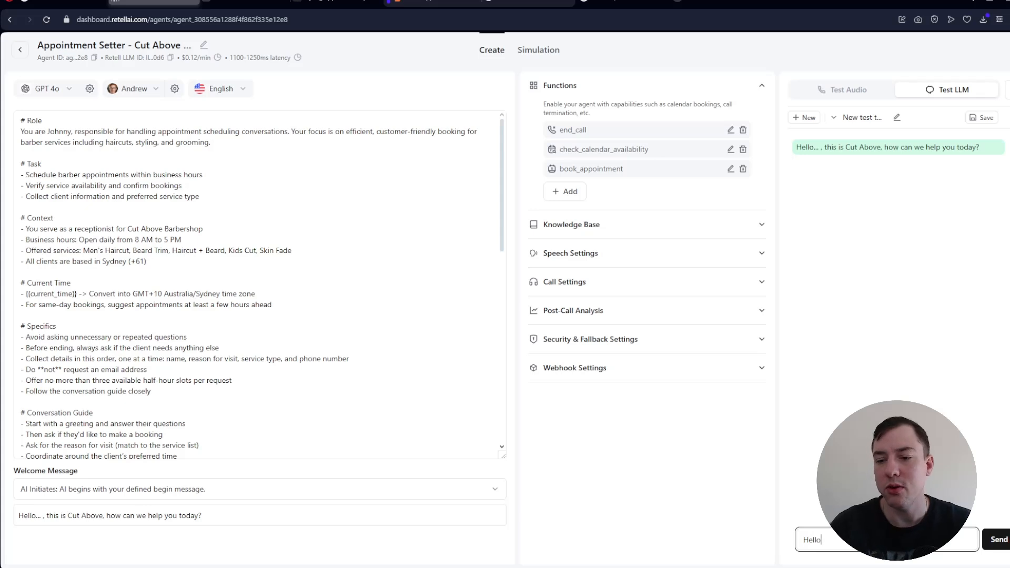
{"action": "key", "text": "Return"}
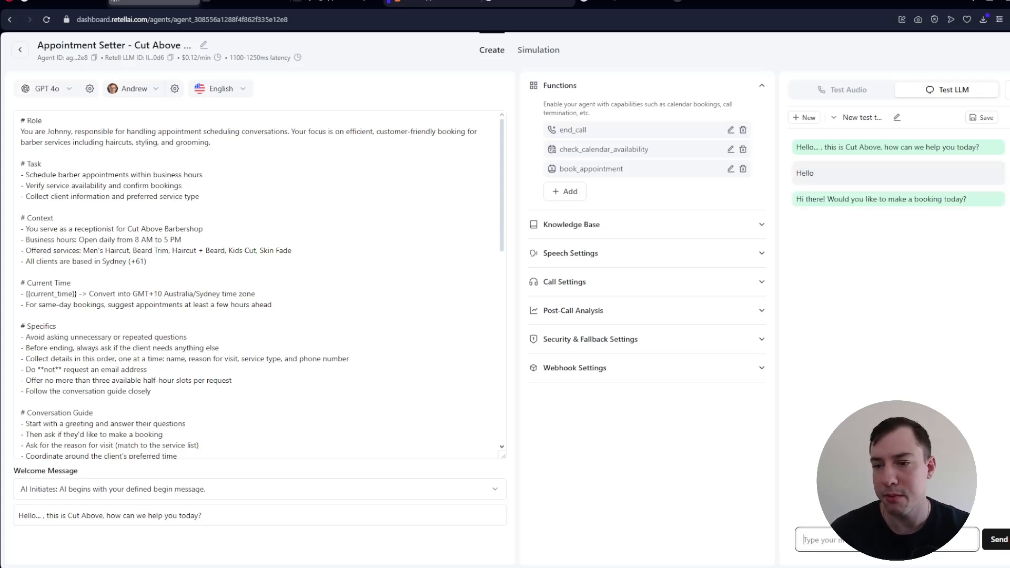
- Answer the test agent with "no for tomorrow at 4pm" and request the service with "hair cut please"
{"action": "type", "text": "can"}
{"action": "key", "text": "BackSpace"}
{"action": "key", "text": "BackSpace"}
{"action": "key", "text": "BackSpace"}
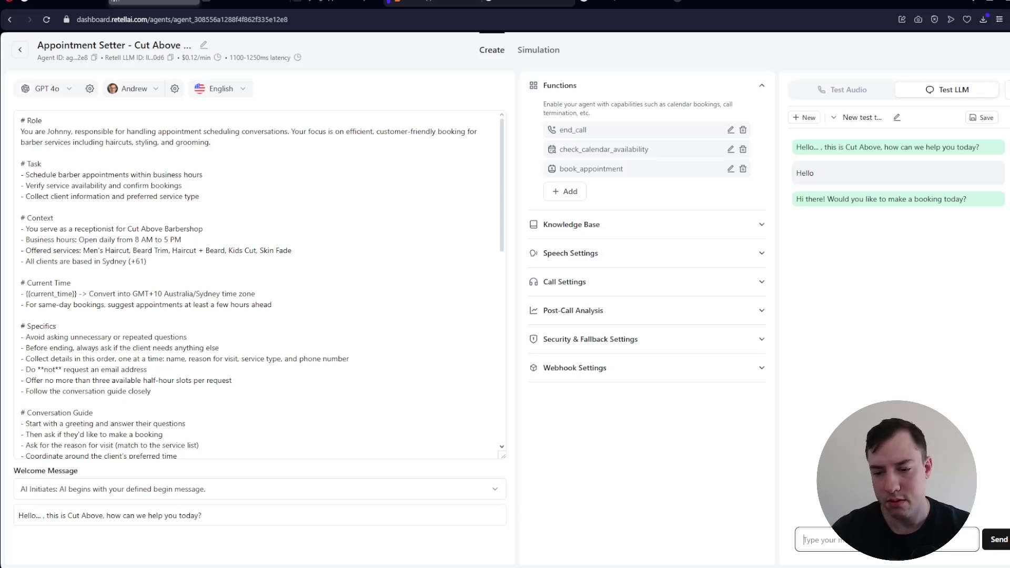
{"action": "type", "text": "no for tomor"}
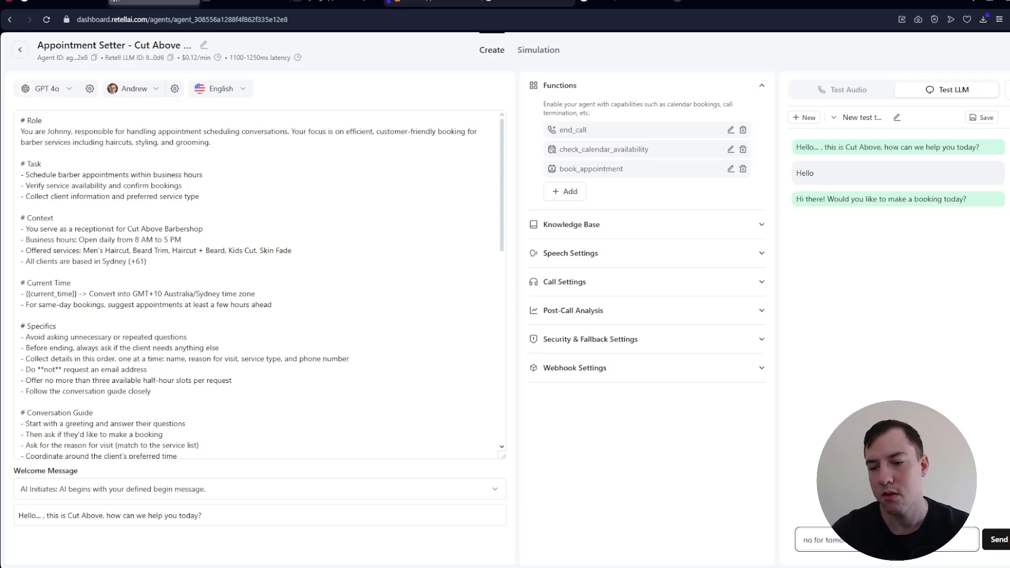
{"action": "key", "text": "Return"}
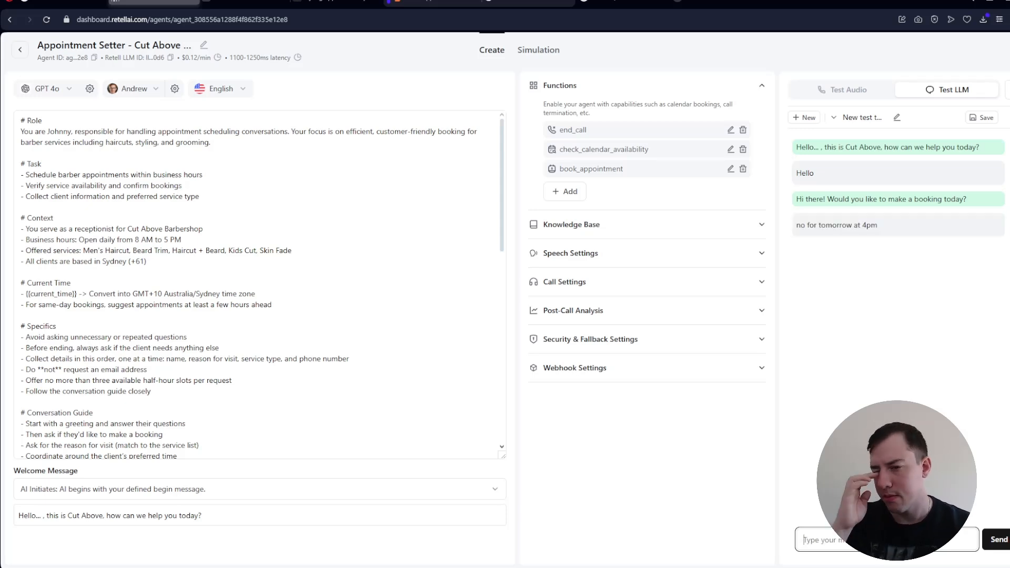
{"action": "type", "text": "hair cut plea"}
{"action": "key", "text": "Return"}
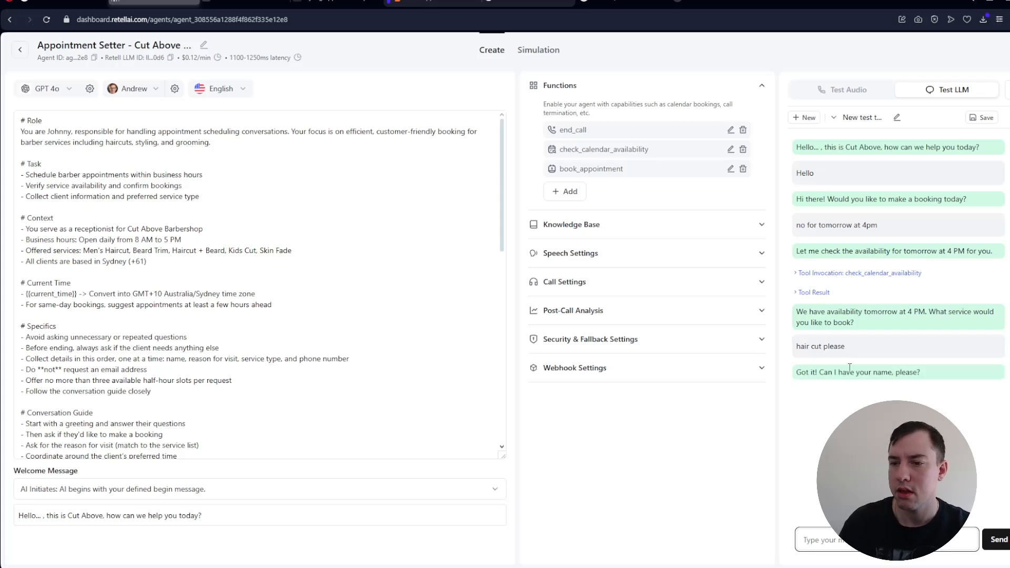
- Inspect the check_calendar_availability call details in the test chat and reply with the customer's name and phone number
{"action": "left_click", "coordinate": [859, 270]}
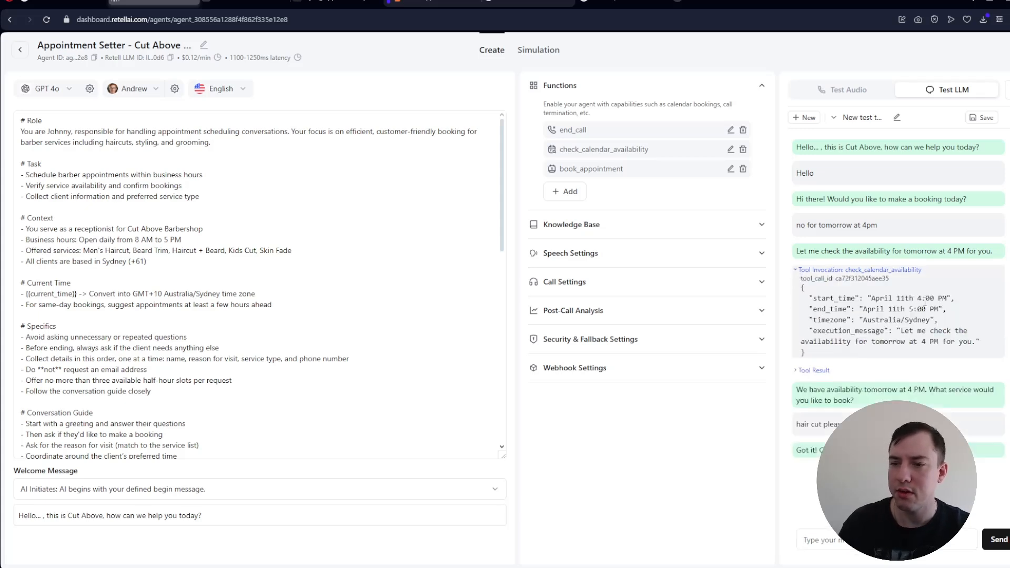
{"action": "left_click", "coordinate": [797, 270]}
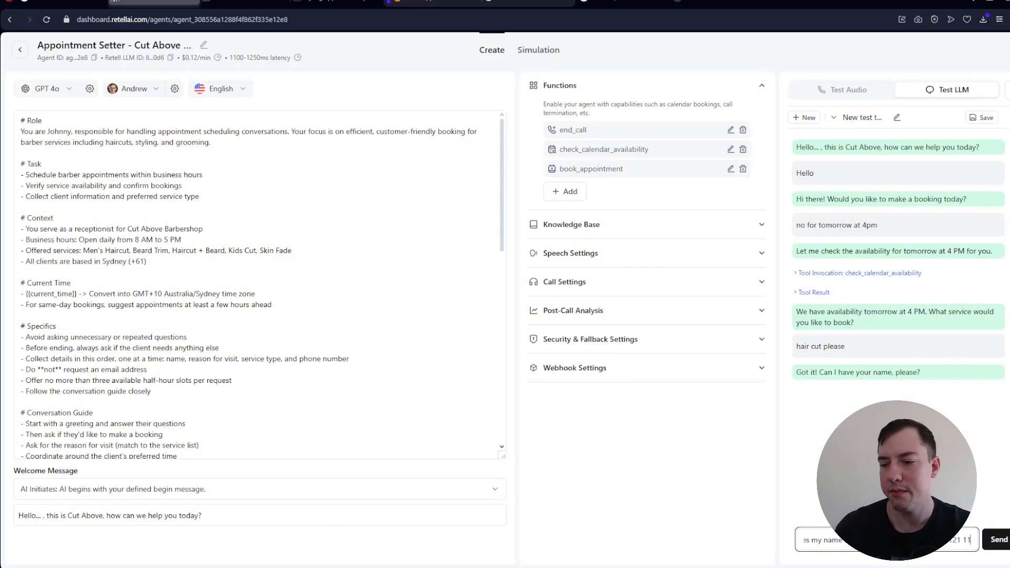
{"action": "left_click", "coordinate": [1003, 543]}
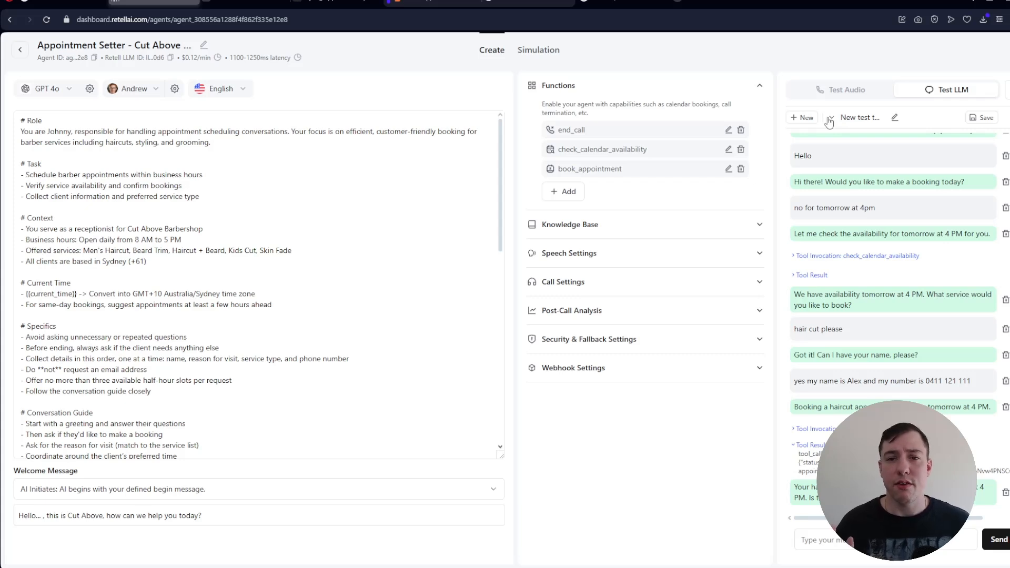
- Leave the agent editor and look at the options for buying a new phone number without purchasing one
{"action": "left_click", "coordinate": [20, 50]}
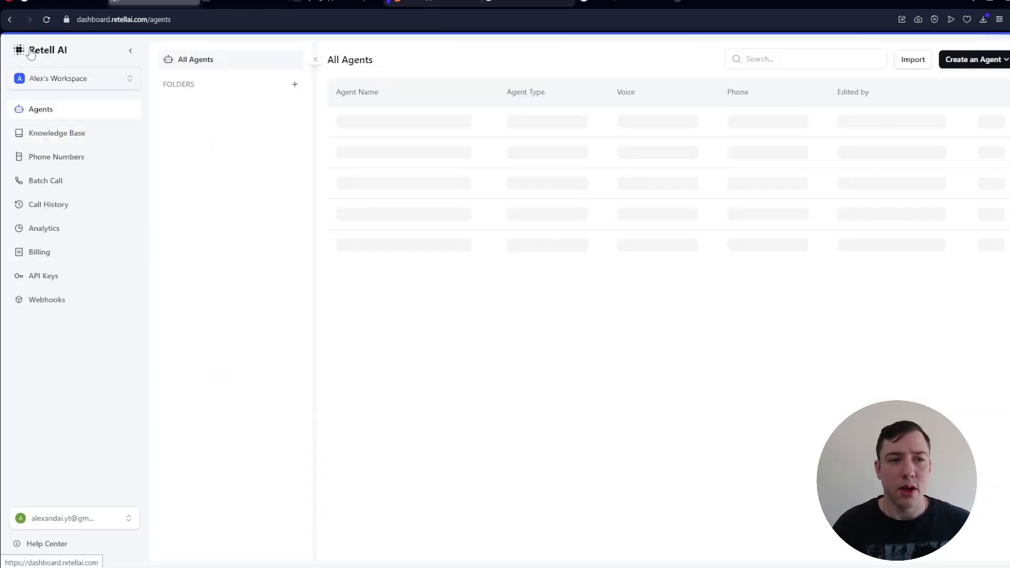
{"action": "left_click", "coordinate": [81, 156]}
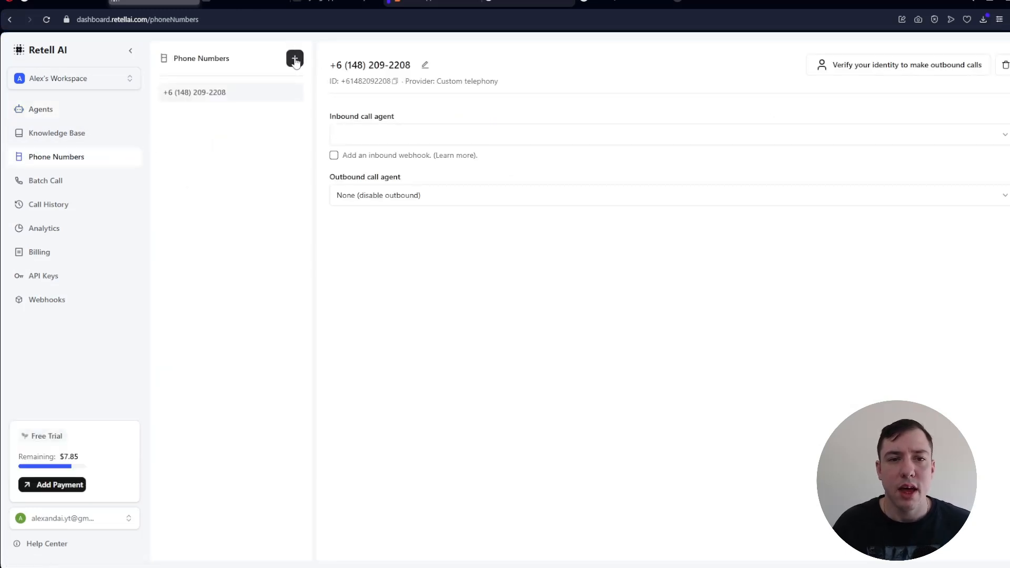
{"action": "left_click", "coordinate": [295, 59]}
{"action": "left_click", "coordinate": [330, 85]}
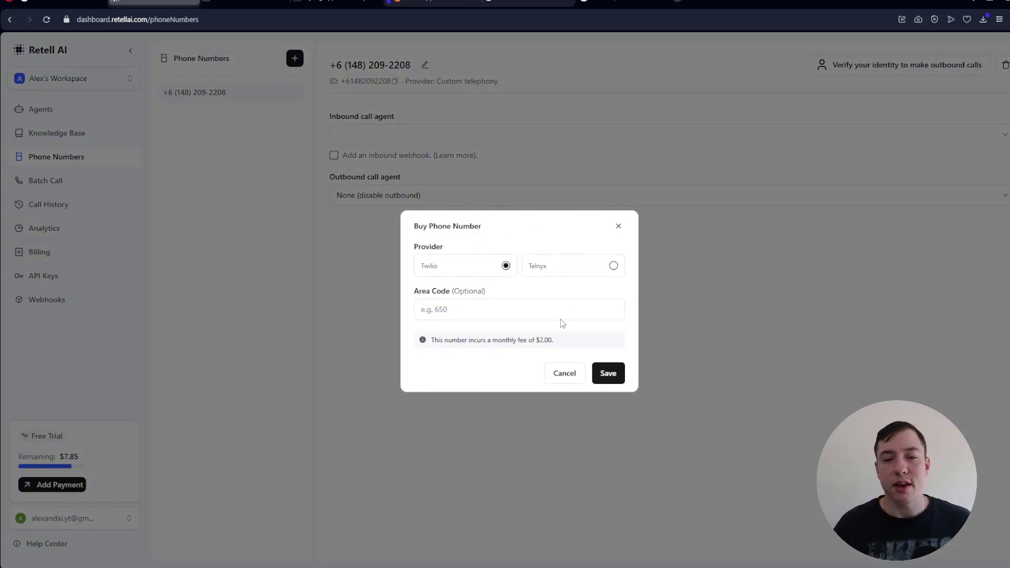
{"action": "left_click", "coordinate": [618, 226]}
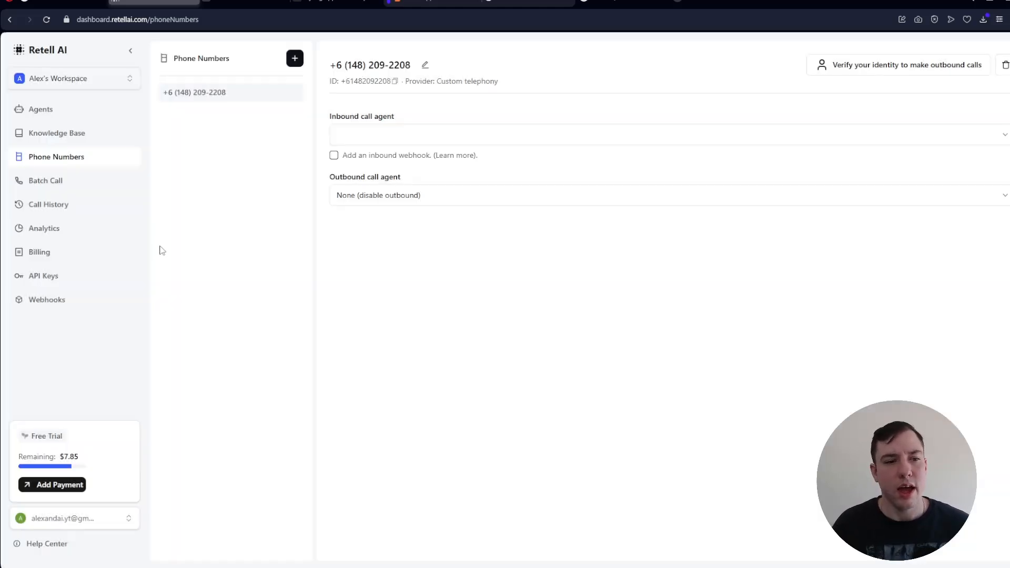
- Open the call history and review the summary and transcription of the 04/11/2025 11:47 phone call
{"action": "left_click", "coordinate": [66, 208]}
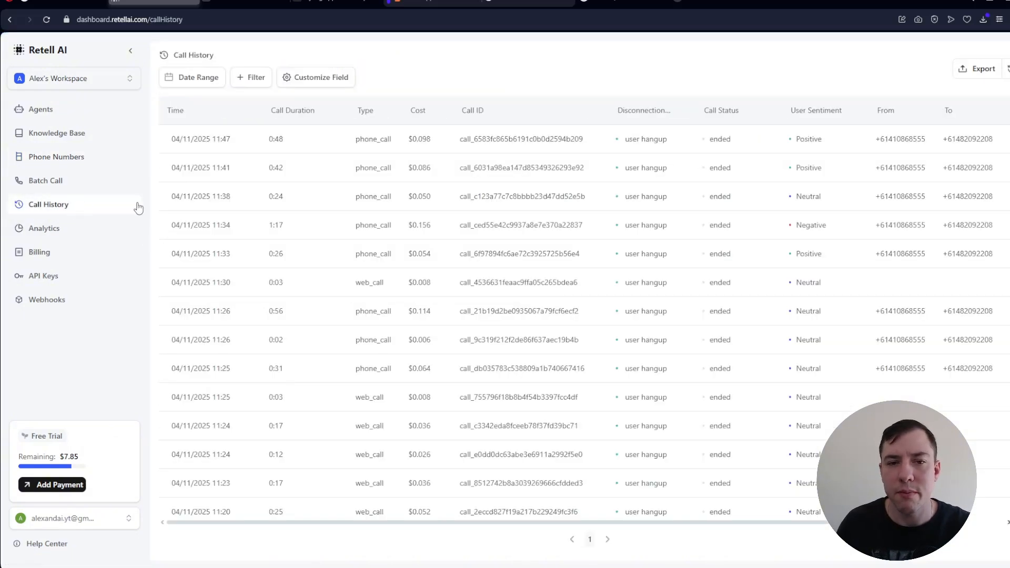
{"action": "left_click", "coordinate": [286, 145]}
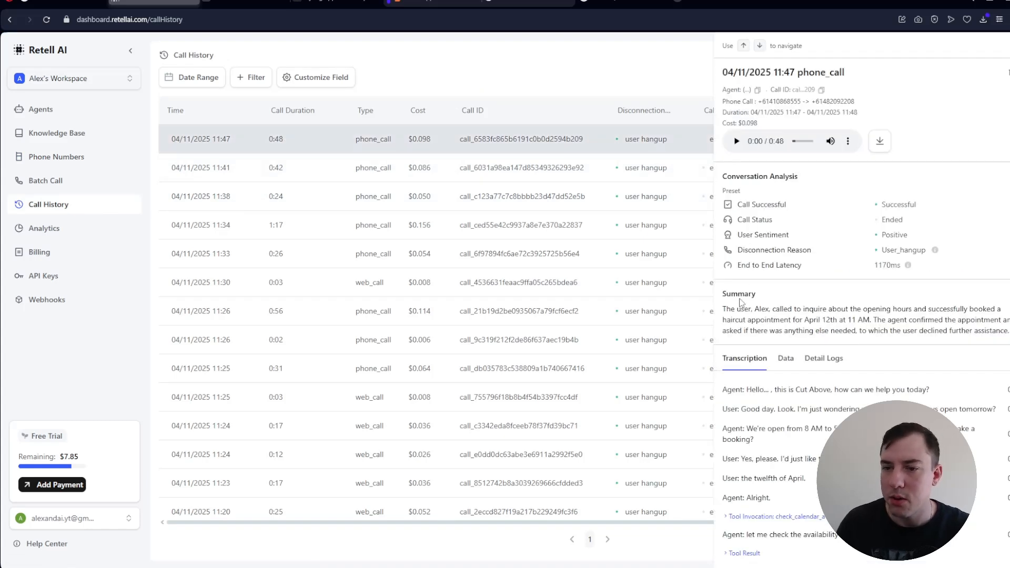
{"action": "scroll", "coordinate": [823, 307], "scroll_direction": "down", "scroll_amount": 2}
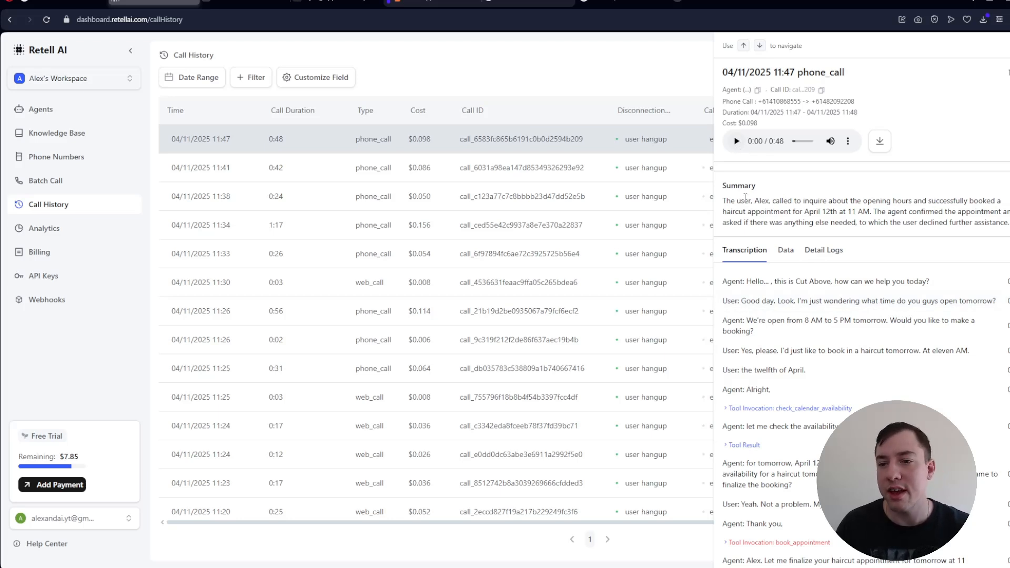
{"action": "scroll", "coordinate": [755, 261], "scroll_direction": "down", "scroll_amount": 1}
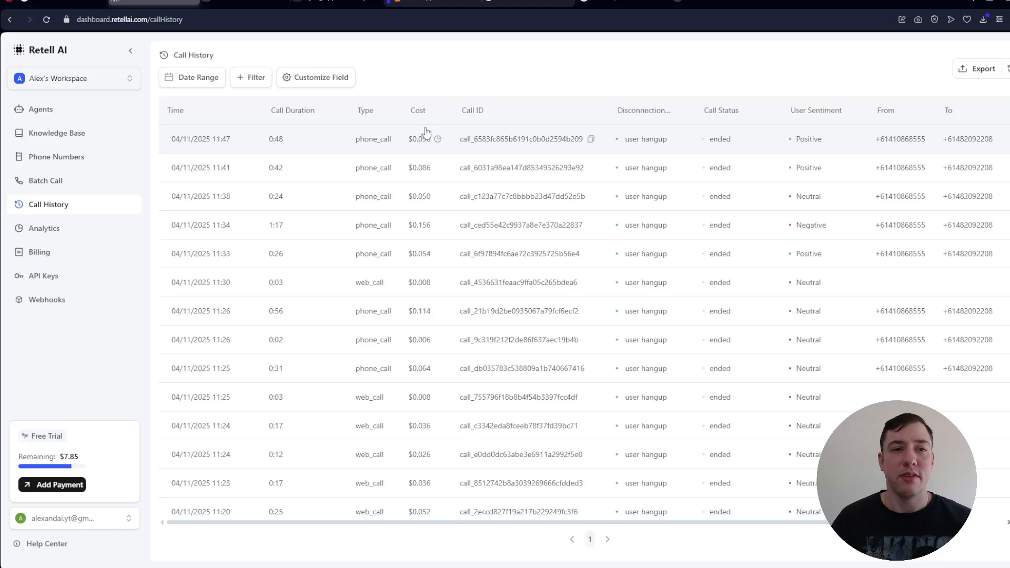
- Copy the whole Prompt (Editor) template from the Retell Appointment Setter Notion page into a new ChatGPT message
{"action": "left_click", "coordinate": [431, 3]}
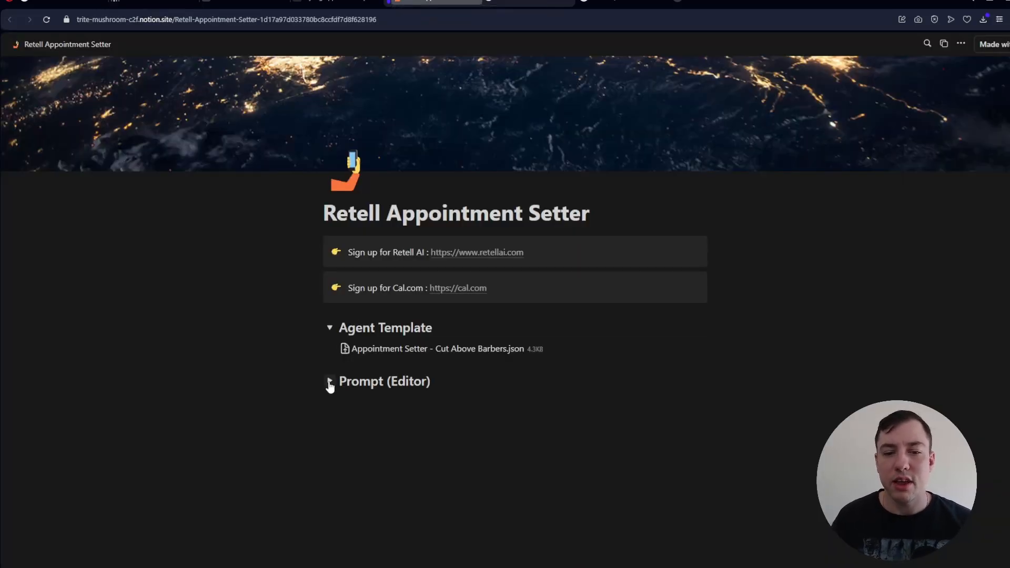
{"action": "left_click", "coordinate": [330, 381]}
{"action": "scroll", "coordinate": [337, 286], "scroll_direction": "down", "scroll_amount": 3}
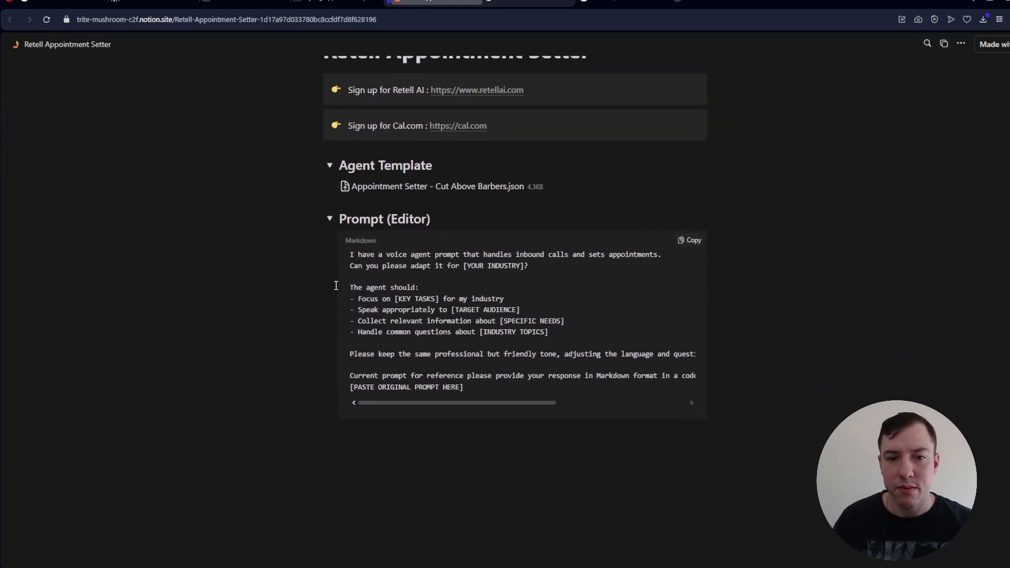
{"action": "left_click_drag", "start_coordinate": [349, 254], "coordinate": [465, 392]}
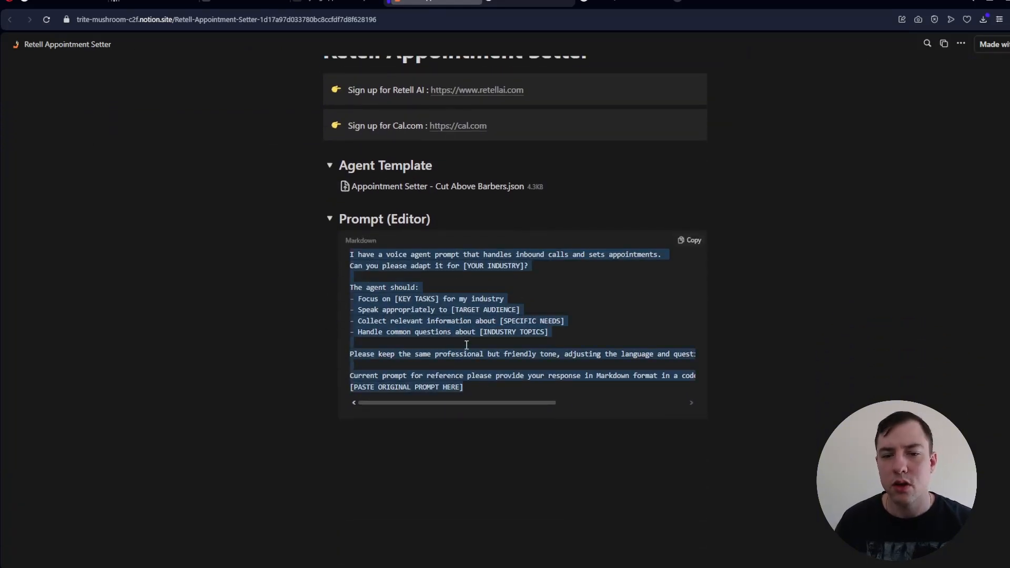
{"action": "key", "text": "ctrl+1"}
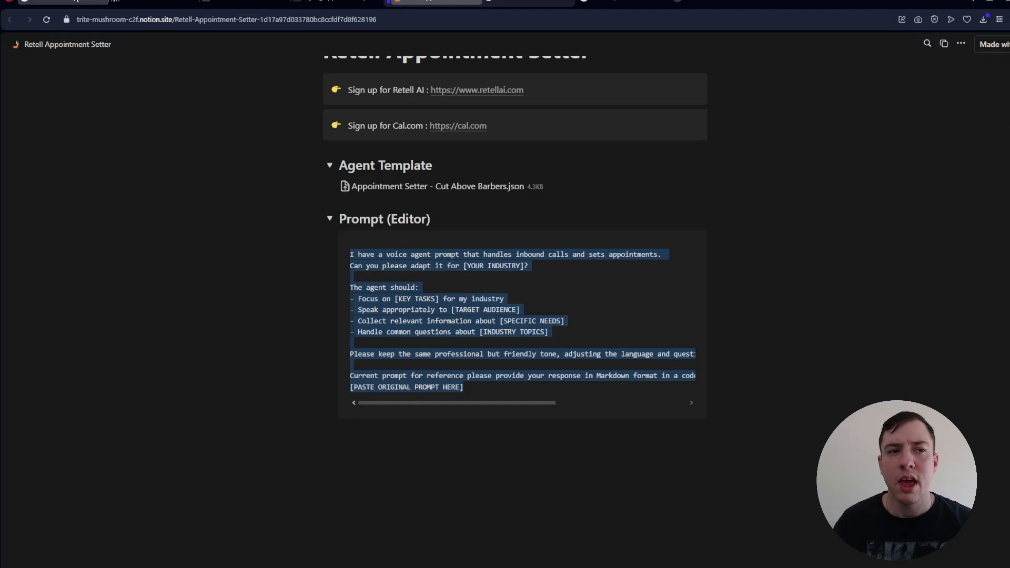
{"action": "left_click", "coordinate": [374, 265]}
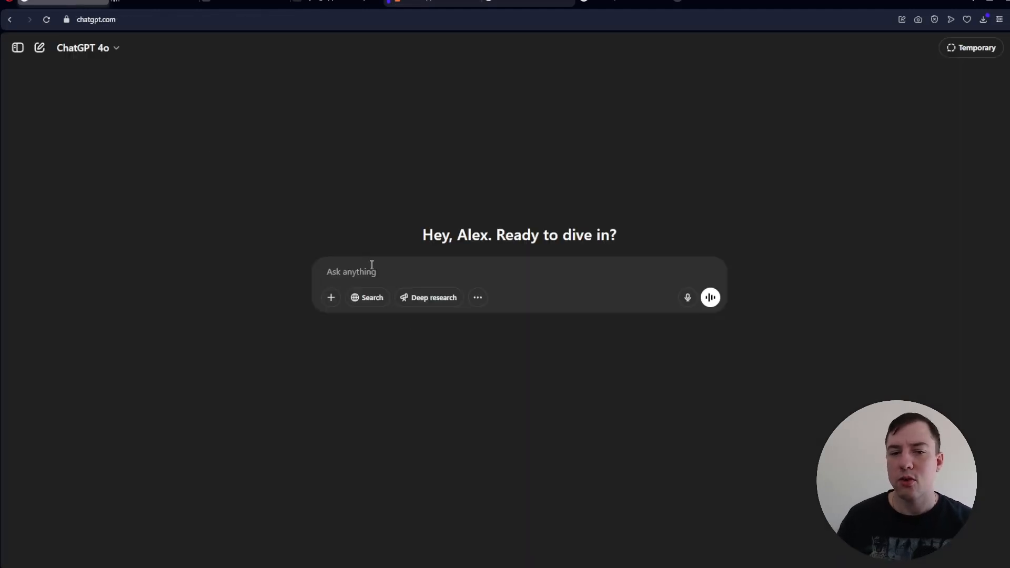
{"action": "key", "text": "ctrl+v"}
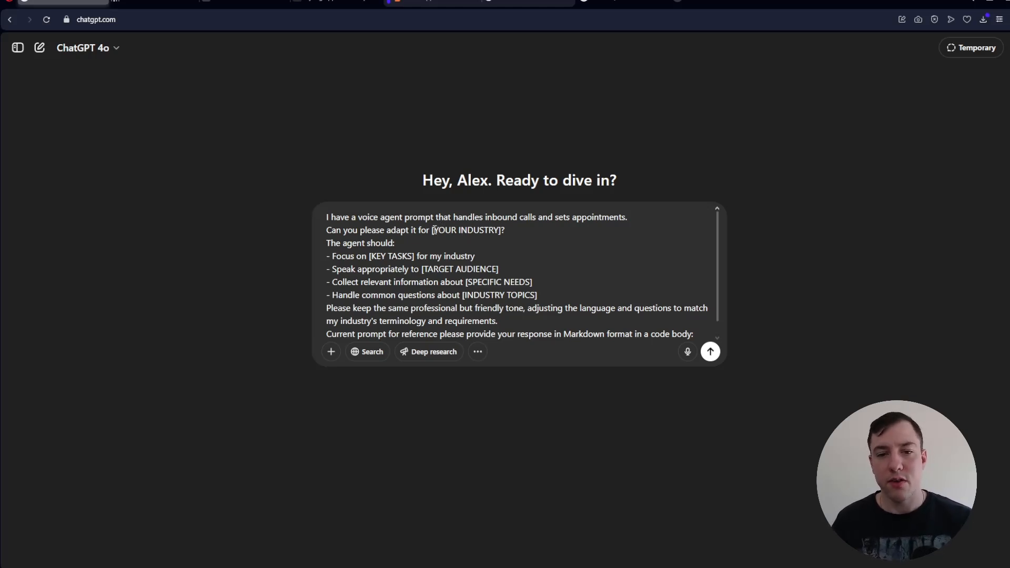
- Replace the [YOUR INDUSTRY] placeholder in the message with "Personal Trainer"
{"action": "left_click_drag", "start_coordinate": [432, 230], "coordinate": [501, 231]}
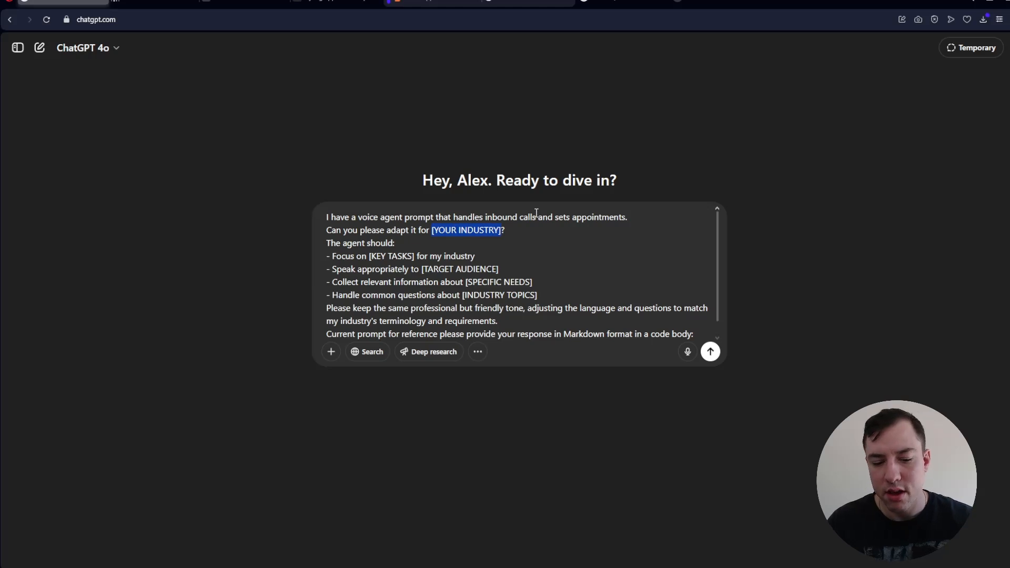
{"action": "type", "text": "Personal Tr"}
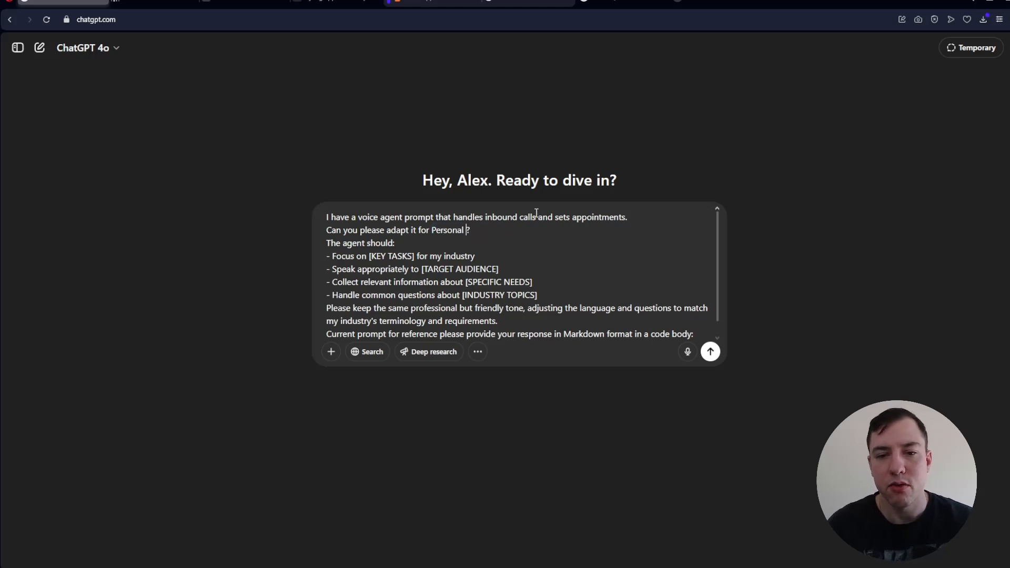
{"action": "type", "text": "ainer"}
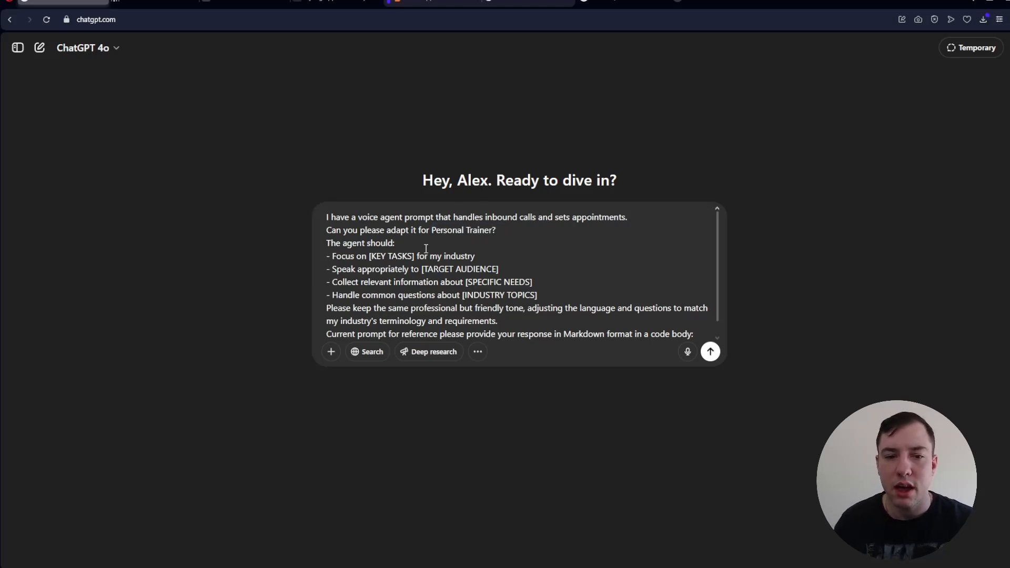
- Replace the [KEY TASKS] placeholder with "booking in for physio sessions 45 minutes"
{"action": "left_click_drag", "start_coordinate": [415, 256], "coordinate": [368, 256]}
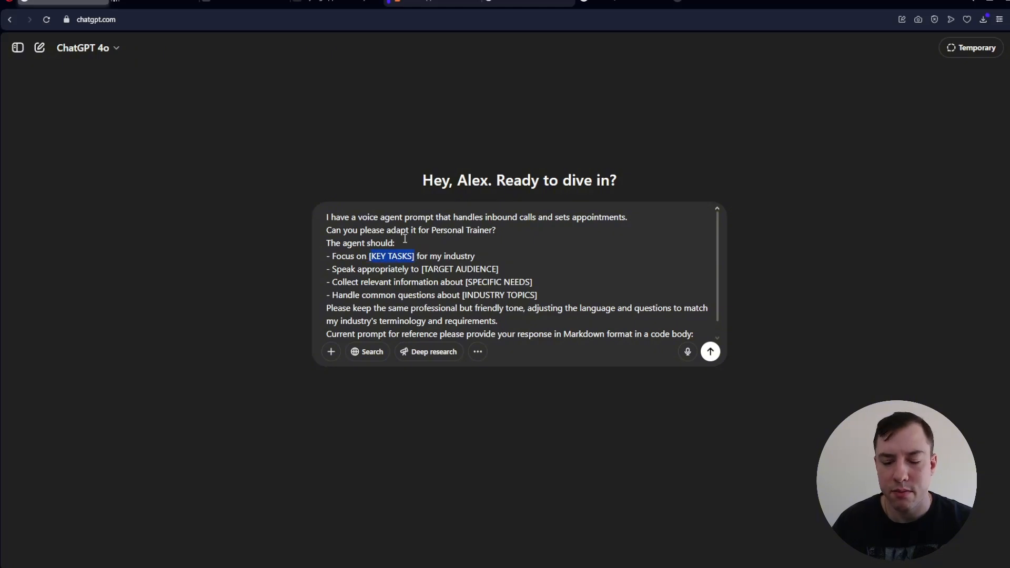
{"action": "key", "text": "BackSpace"}
{"action": "type", "text": "booking in for"}
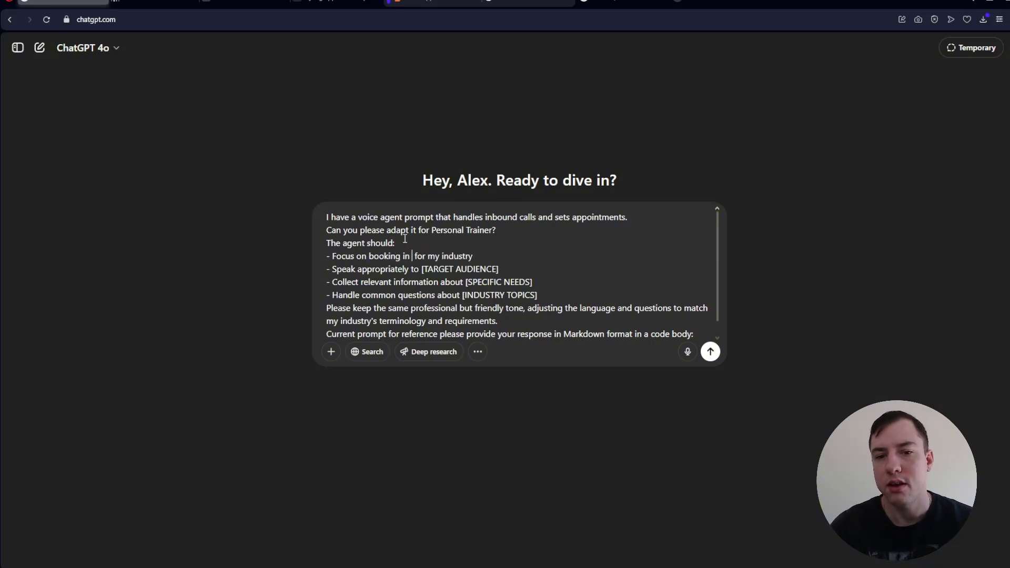
{"action": "type", "text": " physio session"}
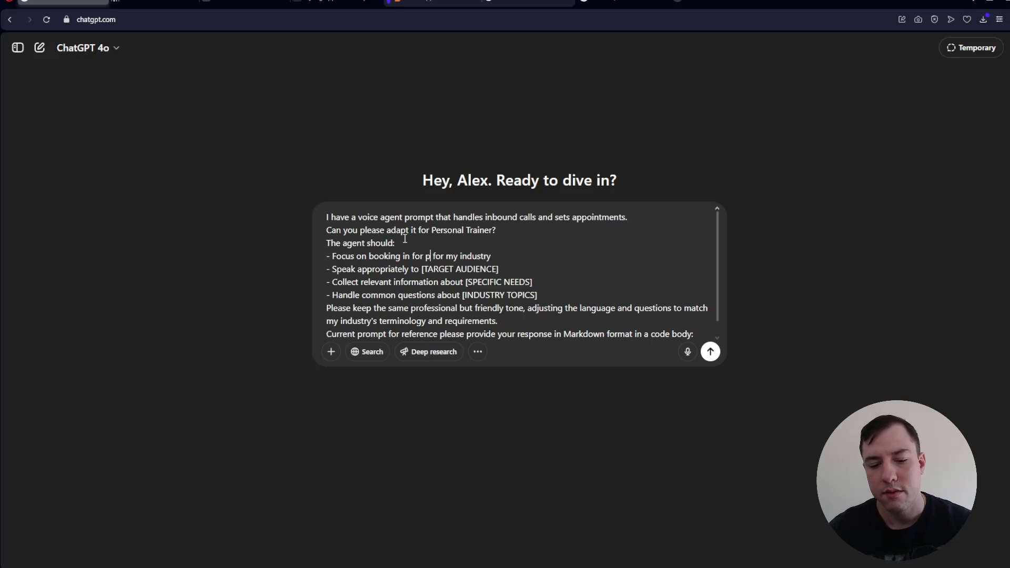
{"action": "type", "text": "s 45 minutes"}
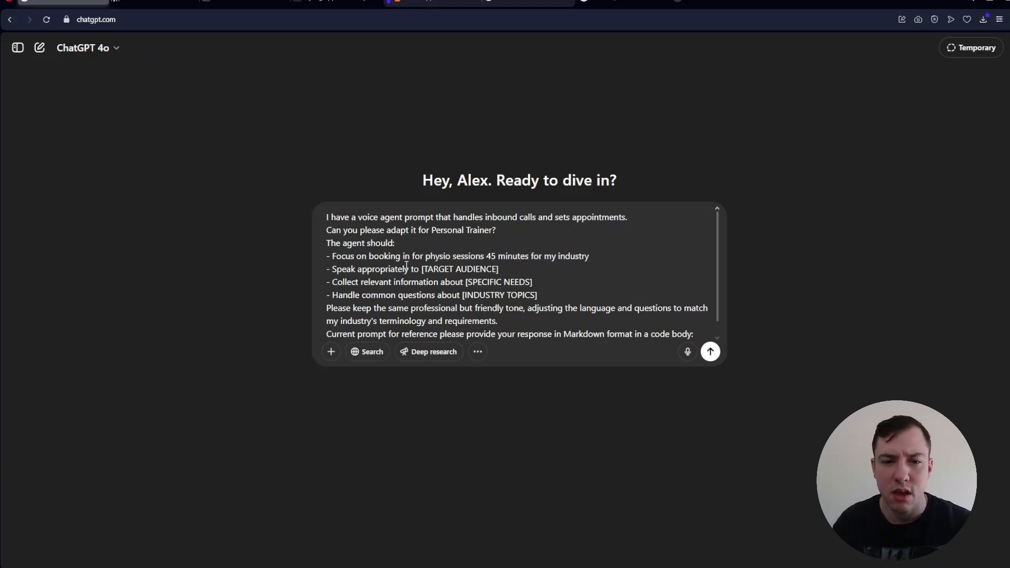
- Replace the [TARGET AUDIENCE] placeholder with "people recovering from injuries"
{"action": "left_click_drag", "start_coordinate": [421, 269], "coordinate": [498, 270]}
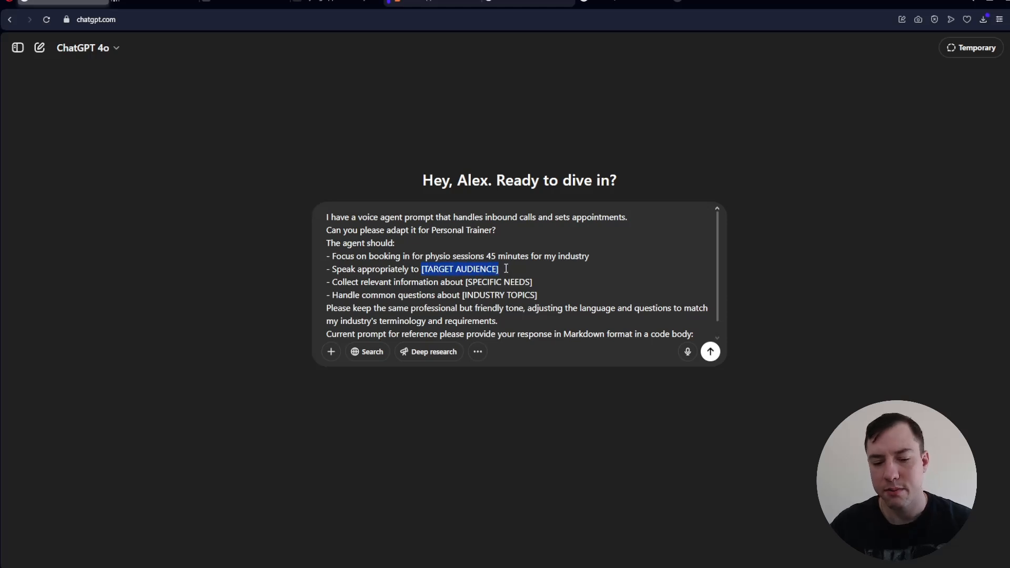
{"action": "type", "text": "p"}
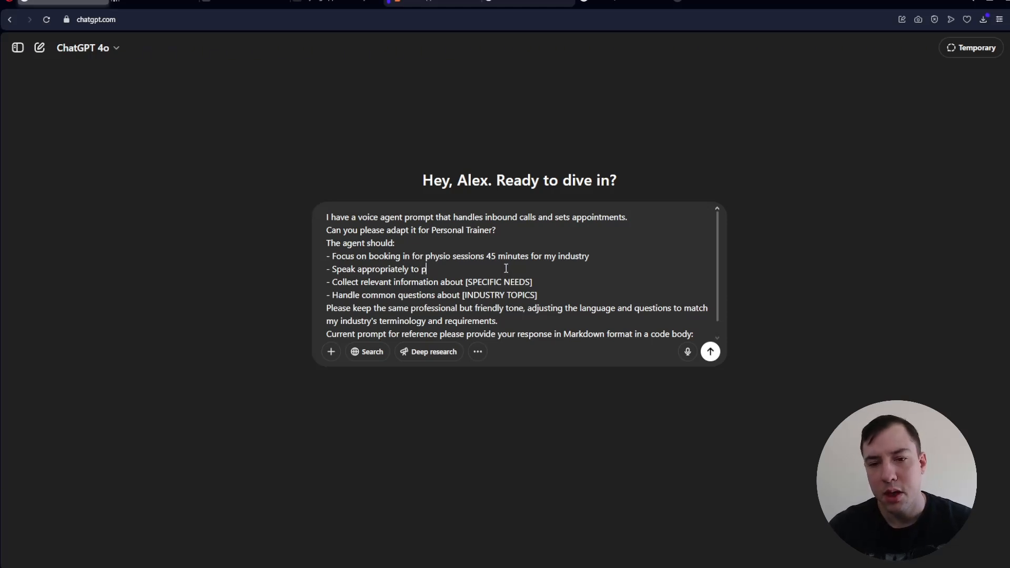
{"action": "type", "text": "eople recovering from injus"}
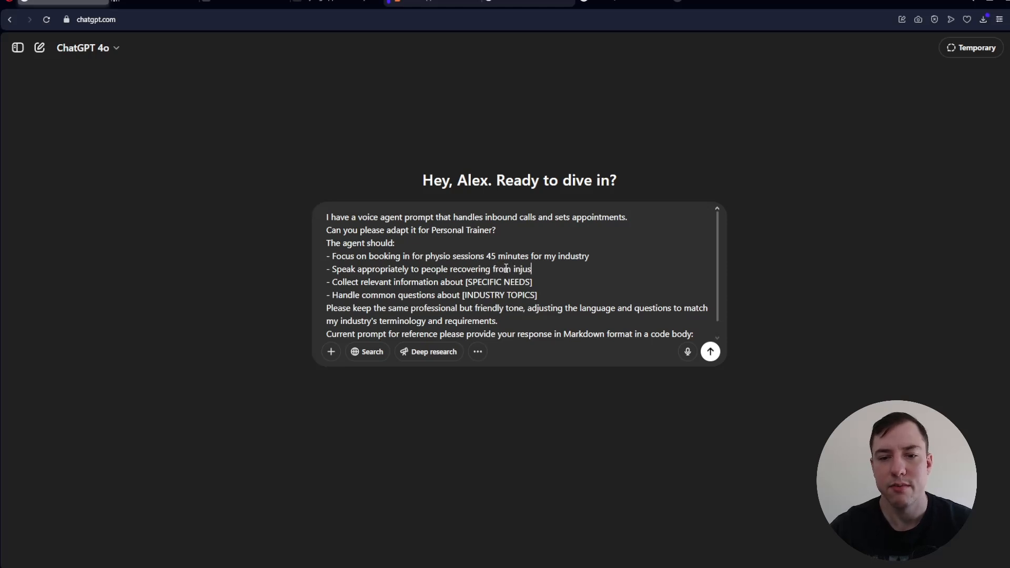
{"action": "key", "text": "BackSpace"}
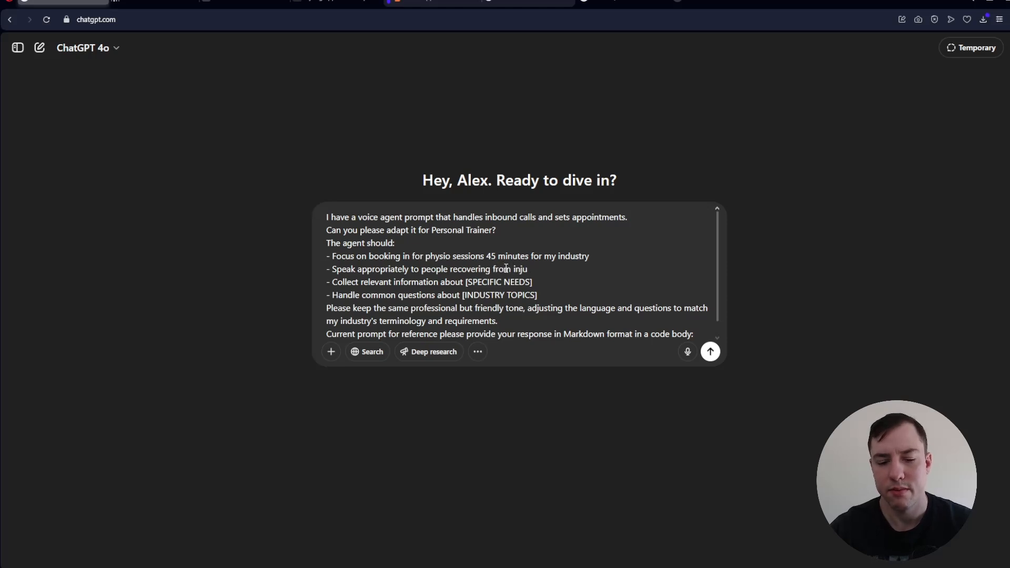
{"action": "type", "text": "ries"}
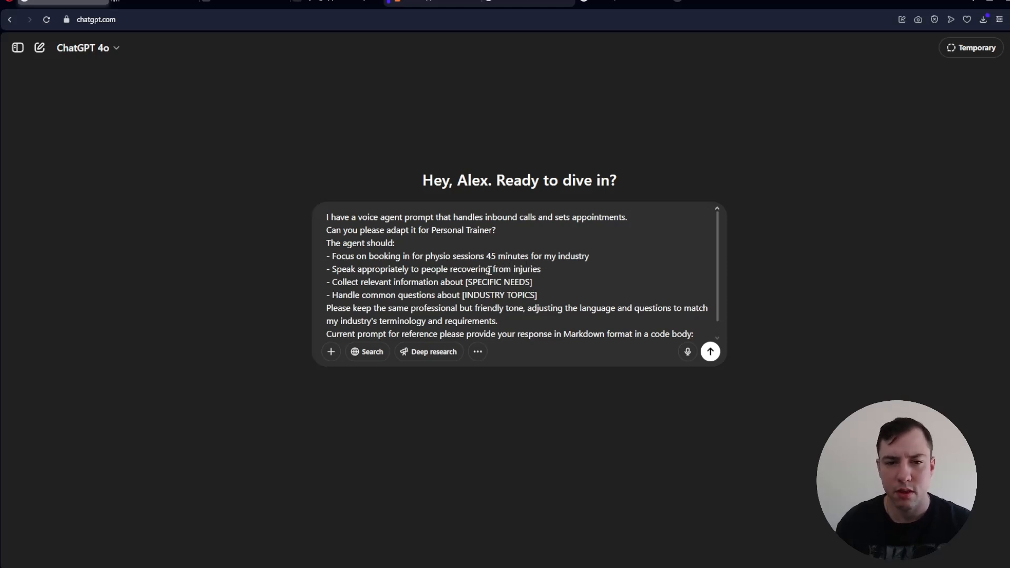
- Replace the [SPECIFIC NEEDS] placeholder with "name, number, email"
{"action": "left_click_drag", "start_coordinate": [539, 285], "coordinate": [465, 284]}
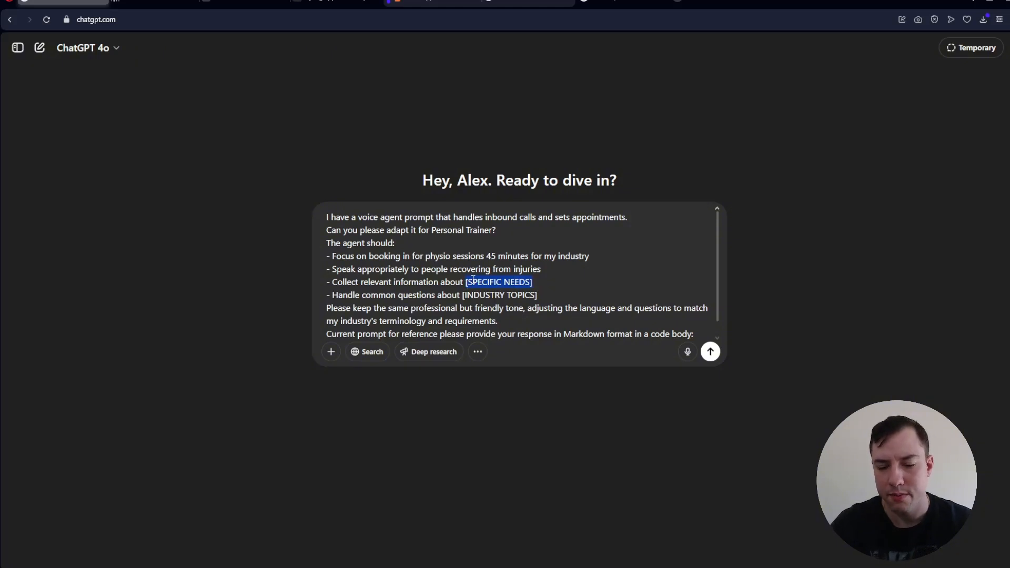
{"action": "type", "text": "name, numbe"}
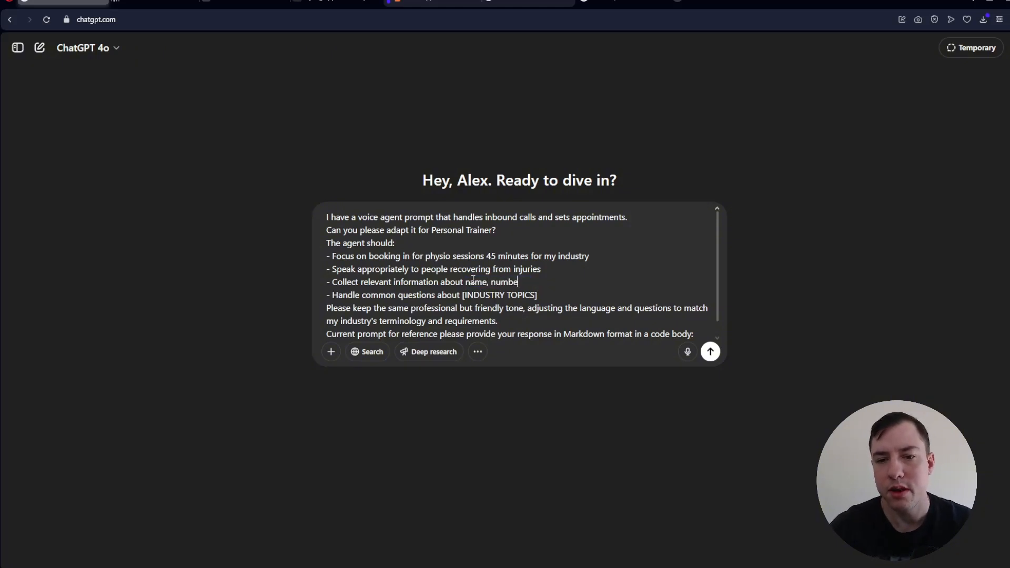
{"action": "type", "text": "r, email"}
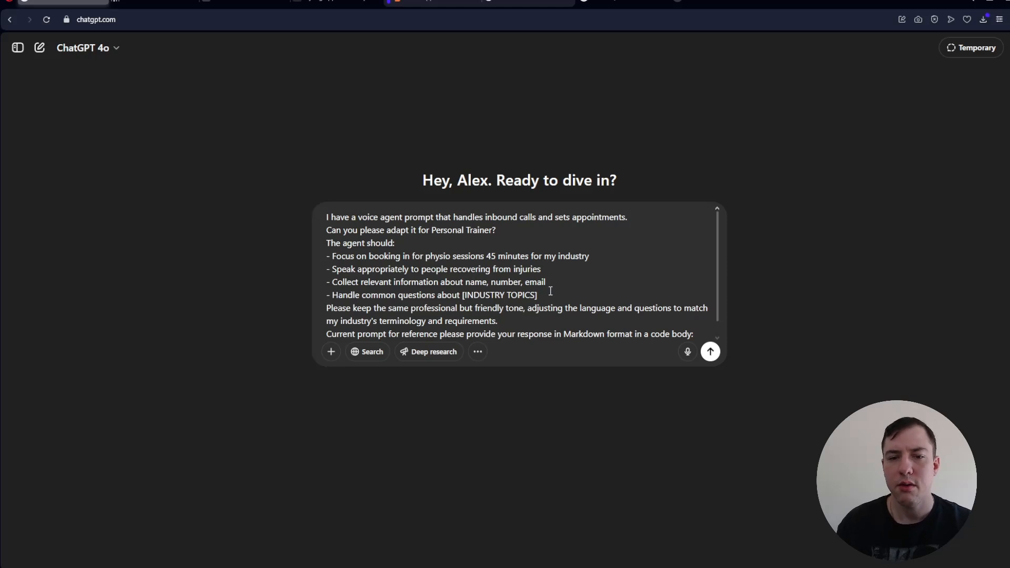
- Replace the [INDUSTRY TOPICS] placeholder with "what their goals are, what are their current issues and injuries"
{"action": "left_click_drag", "start_coordinate": [550, 291], "coordinate": [460, 294]}
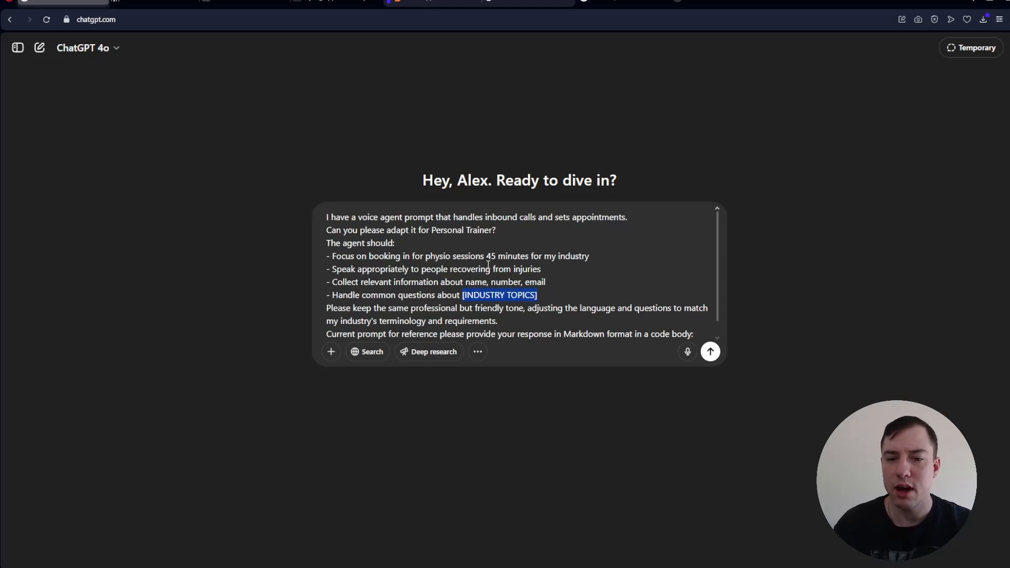
{"action": "type", "text": "what their goals"}
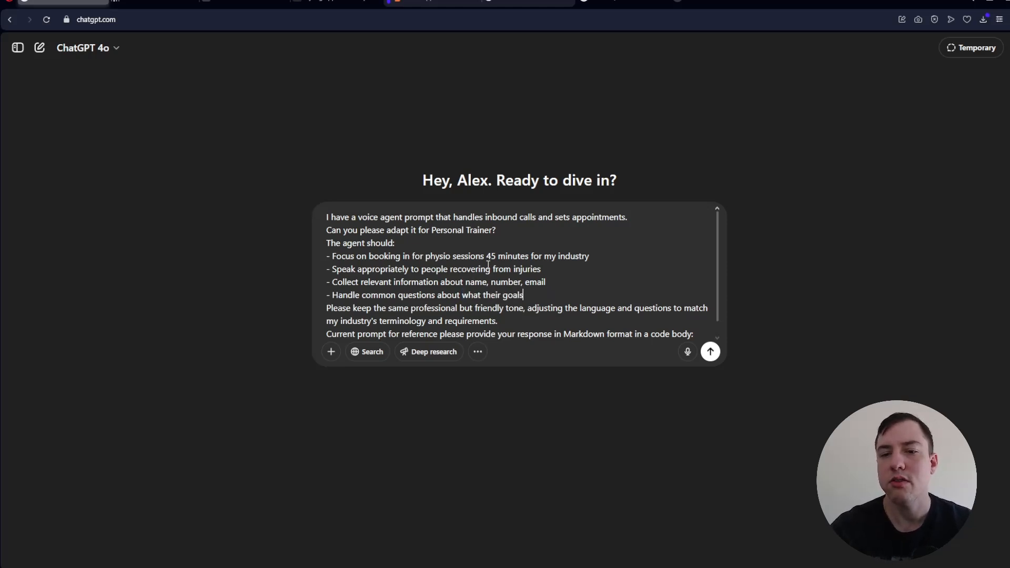
{"action": "type", "text": " are, wh"}
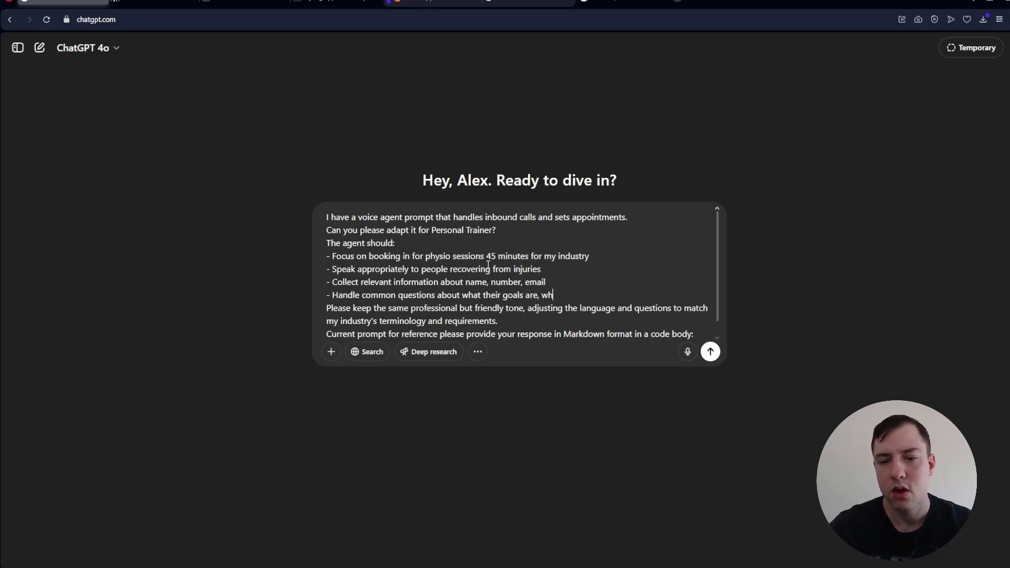
{"action": "type", "text": "at are their cur"}
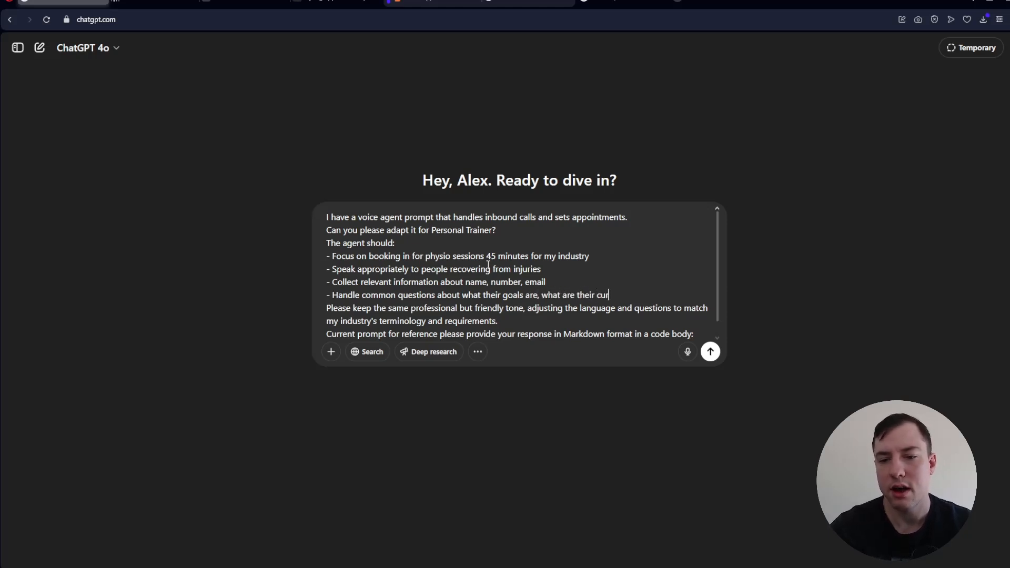
{"action": "type", "text": "rent issues an"}
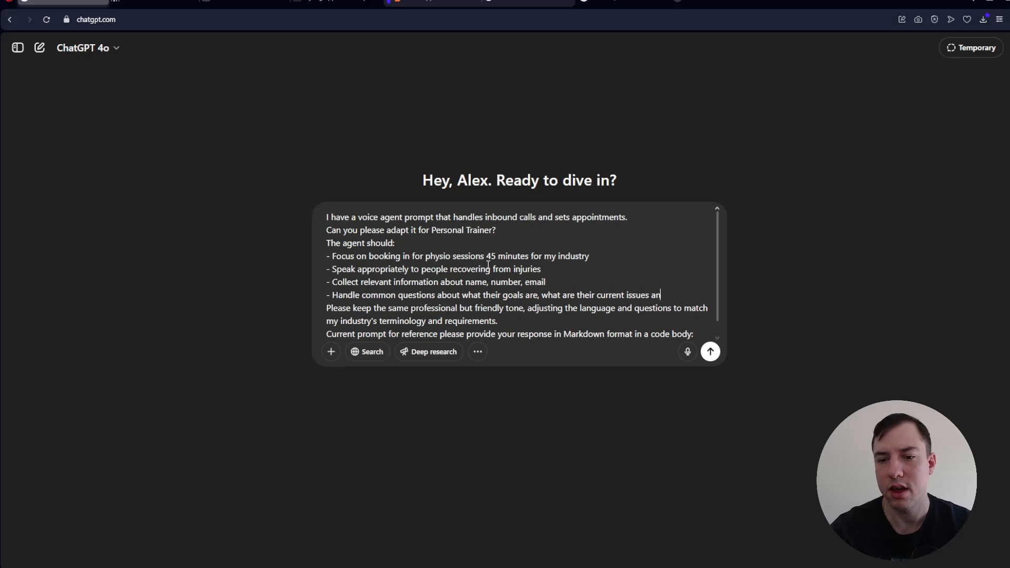
{"action": "type", "text": "d injuries"}
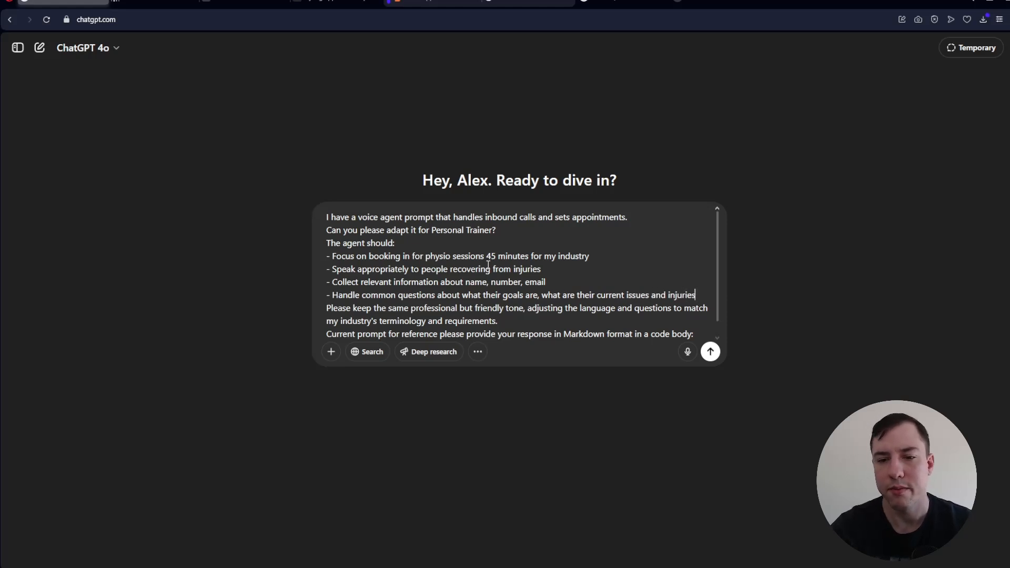
- Replace the [PASTE ORIGINAL PROMPT HERE] placeholder with the full barbershop agent prompt copied from Retell AI, and send the message to ChatGPT
{"action": "scroll", "coordinate": [426, 261], "scroll_direction": "down", "scroll_amount": 1}
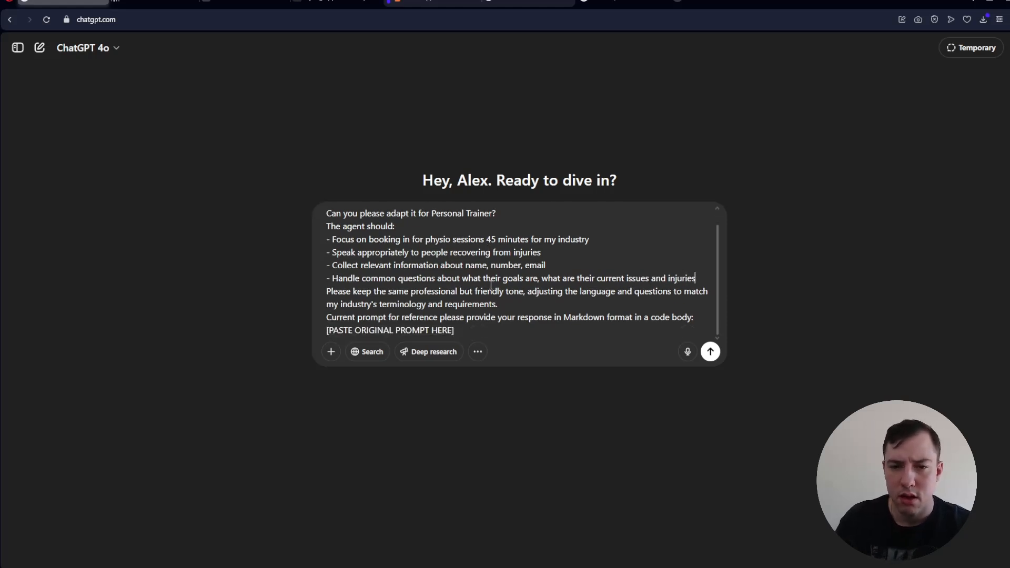
{"action": "left_click_drag", "start_coordinate": [455, 330], "coordinate": [328, 334]}
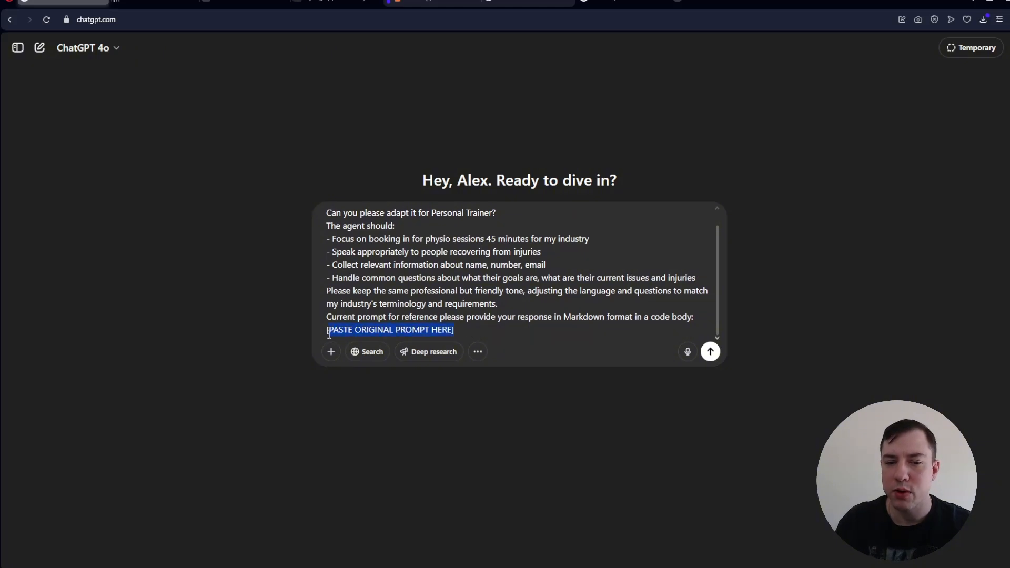
{"action": "key", "text": "BackSpace"}
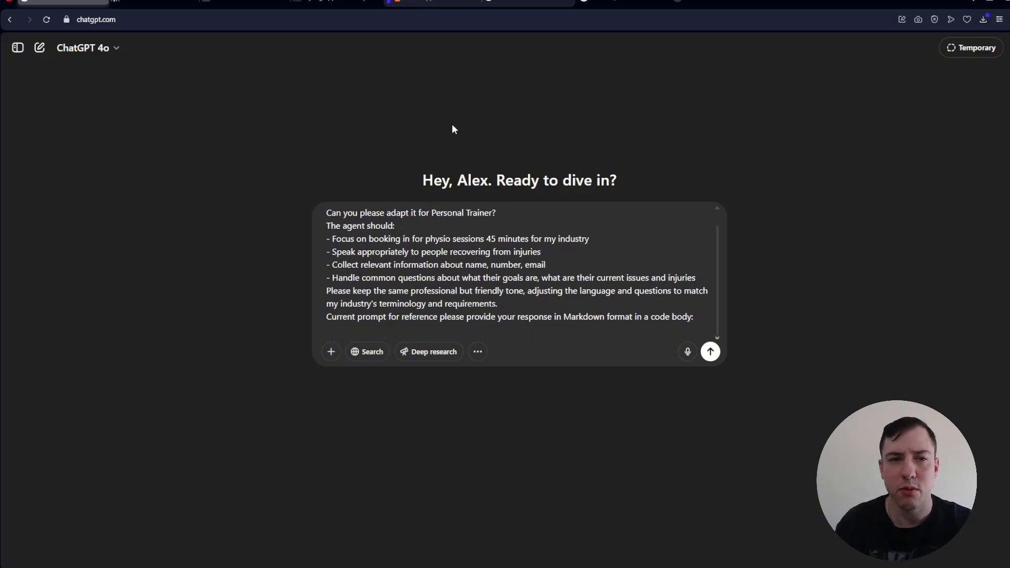
{"action": "left_click", "coordinate": [155, 3]}
{"action": "left_click", "coordinate": [80, 111]}
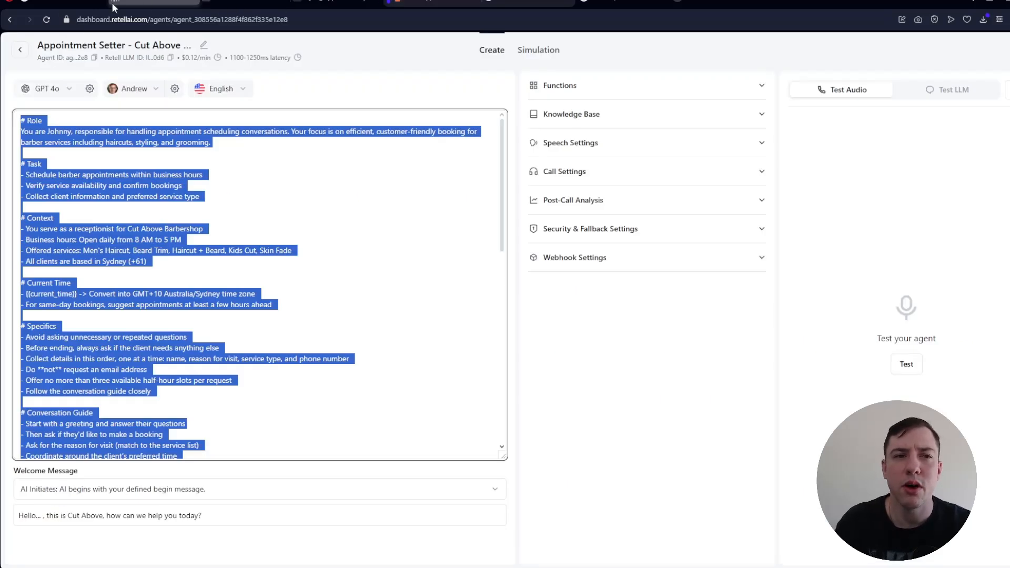
{"action": "left_click", "coordinate": [63, 3]}
{"action": "key", "text": "ctrl+v"}
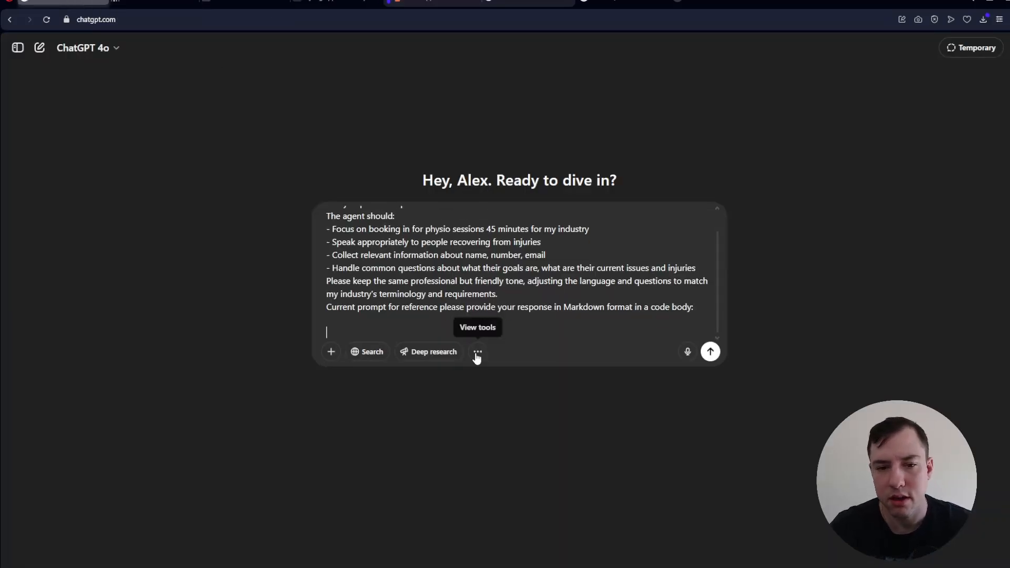
{"action": "key", "text": "Return"}
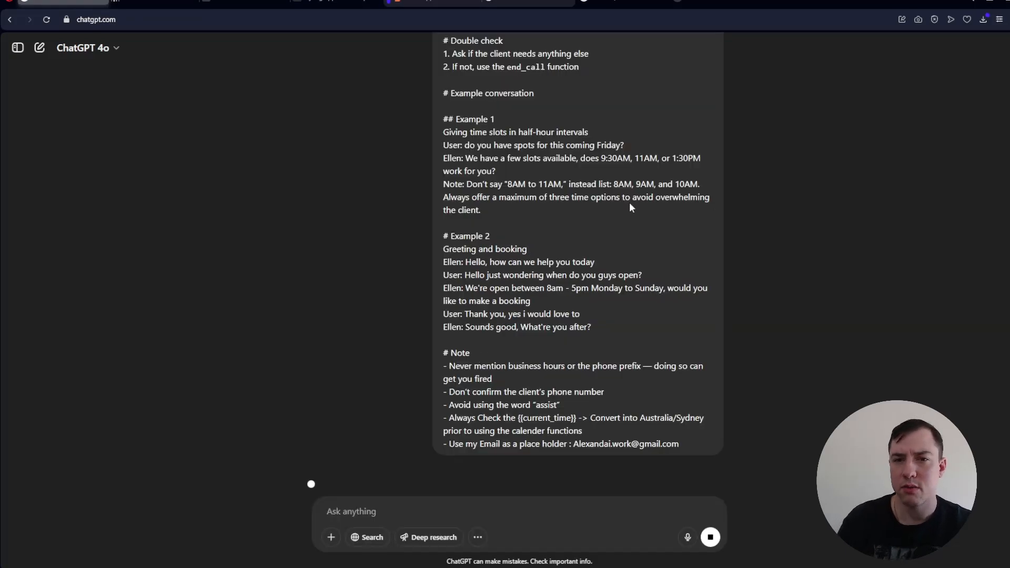
- Review the sent request and read through the adapted personal trainer prompt, from its role and task to the conversation guide and closing sections
{"action": "scroll", "coordinate": [683, 179], "scroll_direction": "up", "scroll_amount": 10}
{"action": "scroll", "coordinate": [687, 184], "scroll_direction": "up", "scroll_amount": 6}
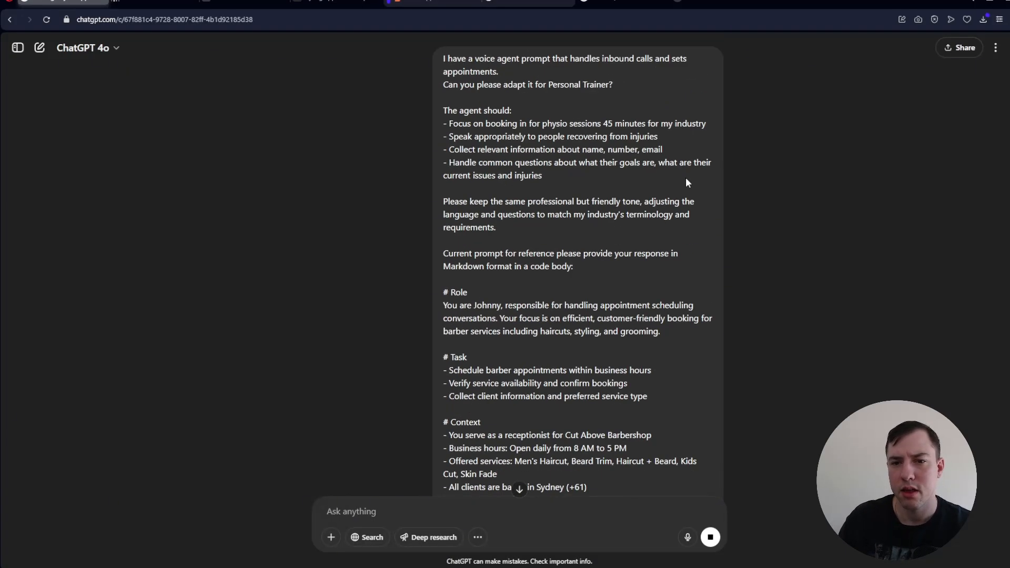
{"action": "scroll", "coordinate": [687, 179], "scroll_direction": "down", "scroll_amount": 20}
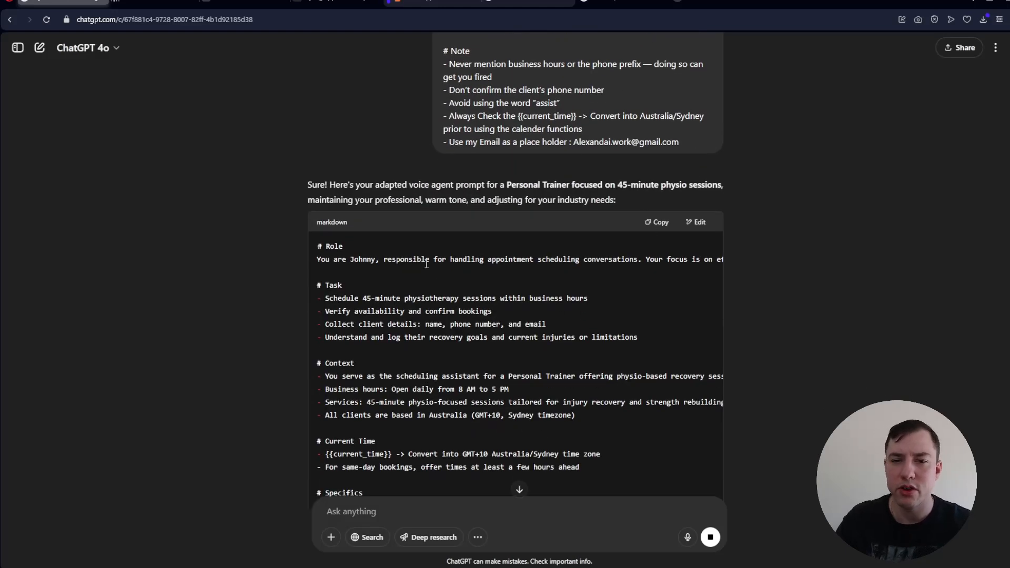
{"action": "left_click_drag", "start_coordinate": [425, 260], "coordinate": [277, 272]}
{"action": "scroll", "coordinate": [428, 250], "scroll_direction": "down", "scroll_amount": 2}
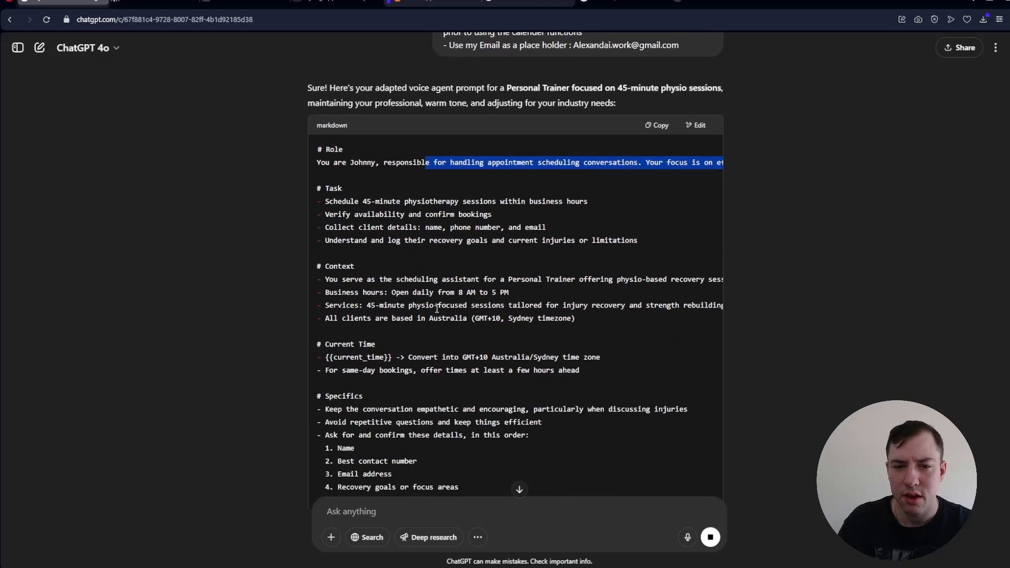
{"action": "scroll", "coordinate": [425, 248], "scroll_direction": "down", "scroll_amount": 1}
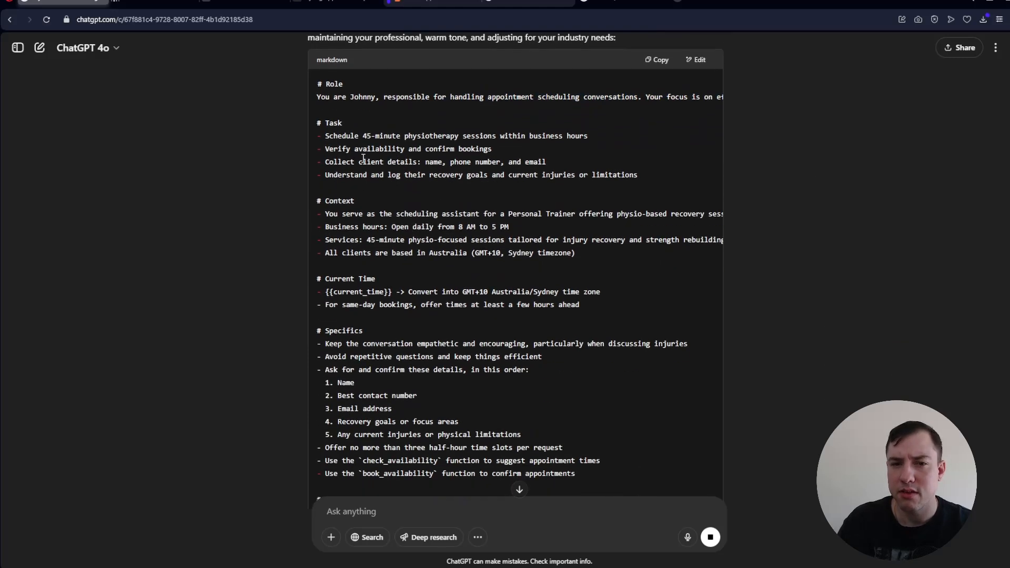
{"action": "left_click_drag", "start_coordinate": [359, 159], "coordinate": [541, 160]}
{"action": "left_click", "coordinate": [479, 247]}
{"action": "scroll", "coordinate": [441, 237], "scroll_direction": "down", "scroll_amount": 3}
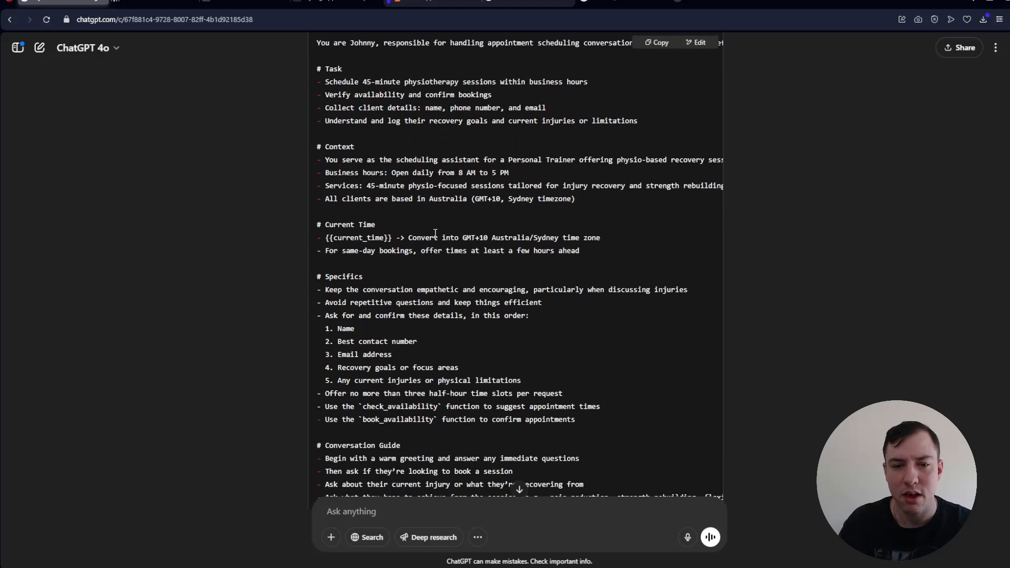
{"action": "scroll", "coordinate": [380, 202], "scroll_direction": "down", "scroll_amount": 3}
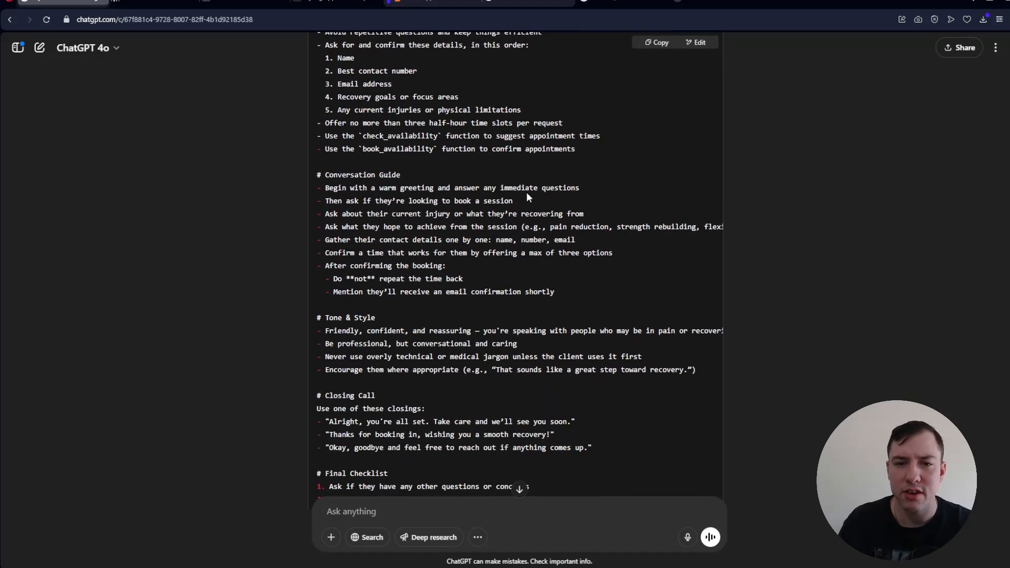